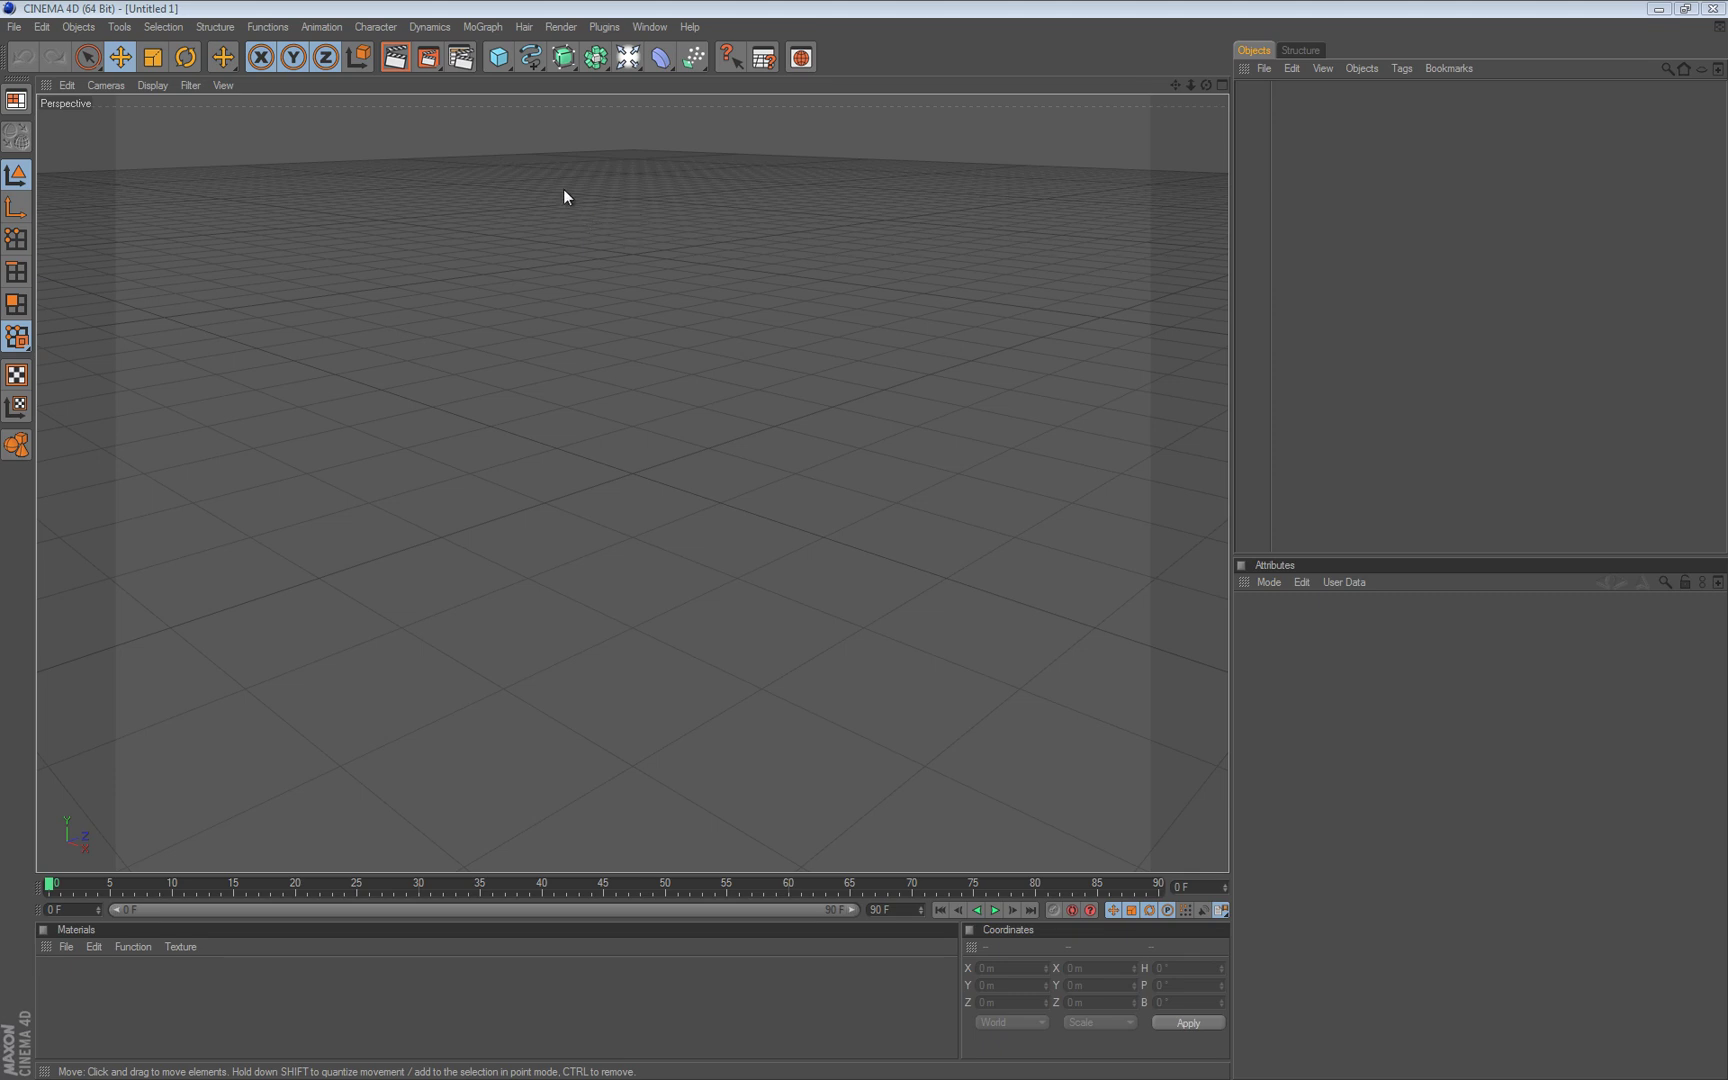
# Add a cube and a sphere to the scene, and move the sphere along the X axis to about 308 m.
pyautogui.click(495, 62)
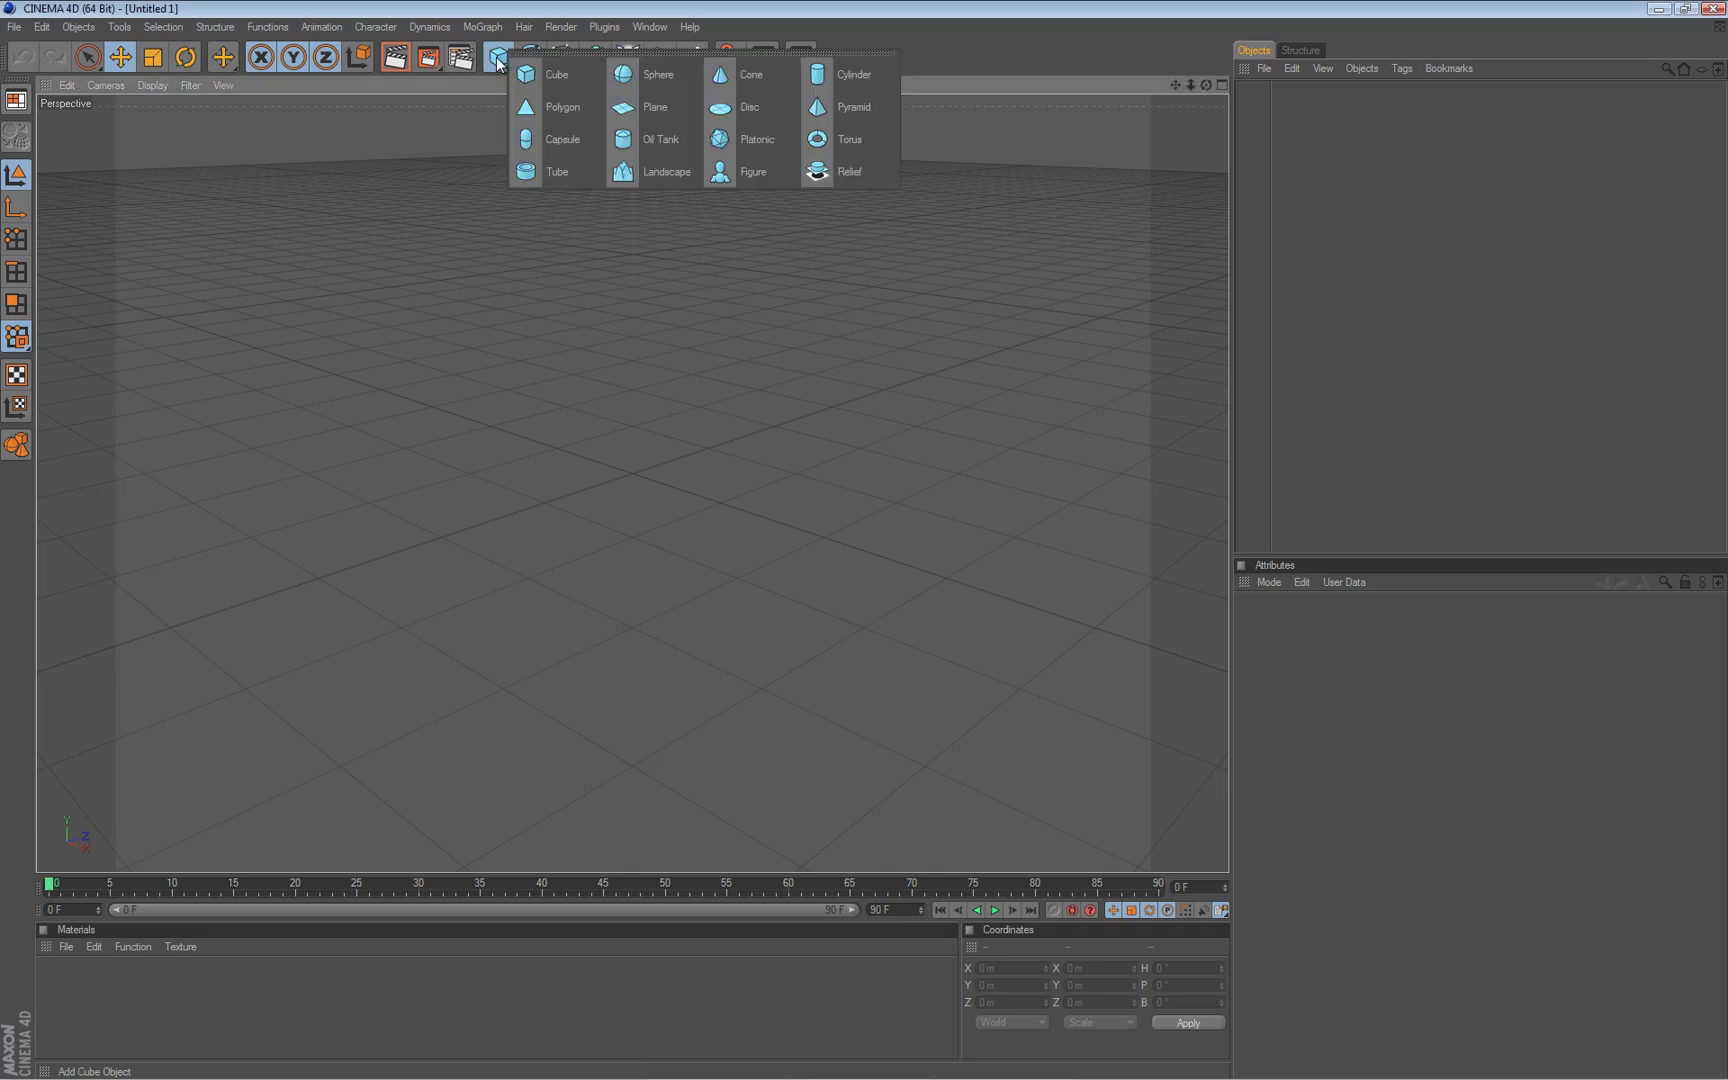
pyautogui.click(543, 80)
pyautogui.click(497, 58)
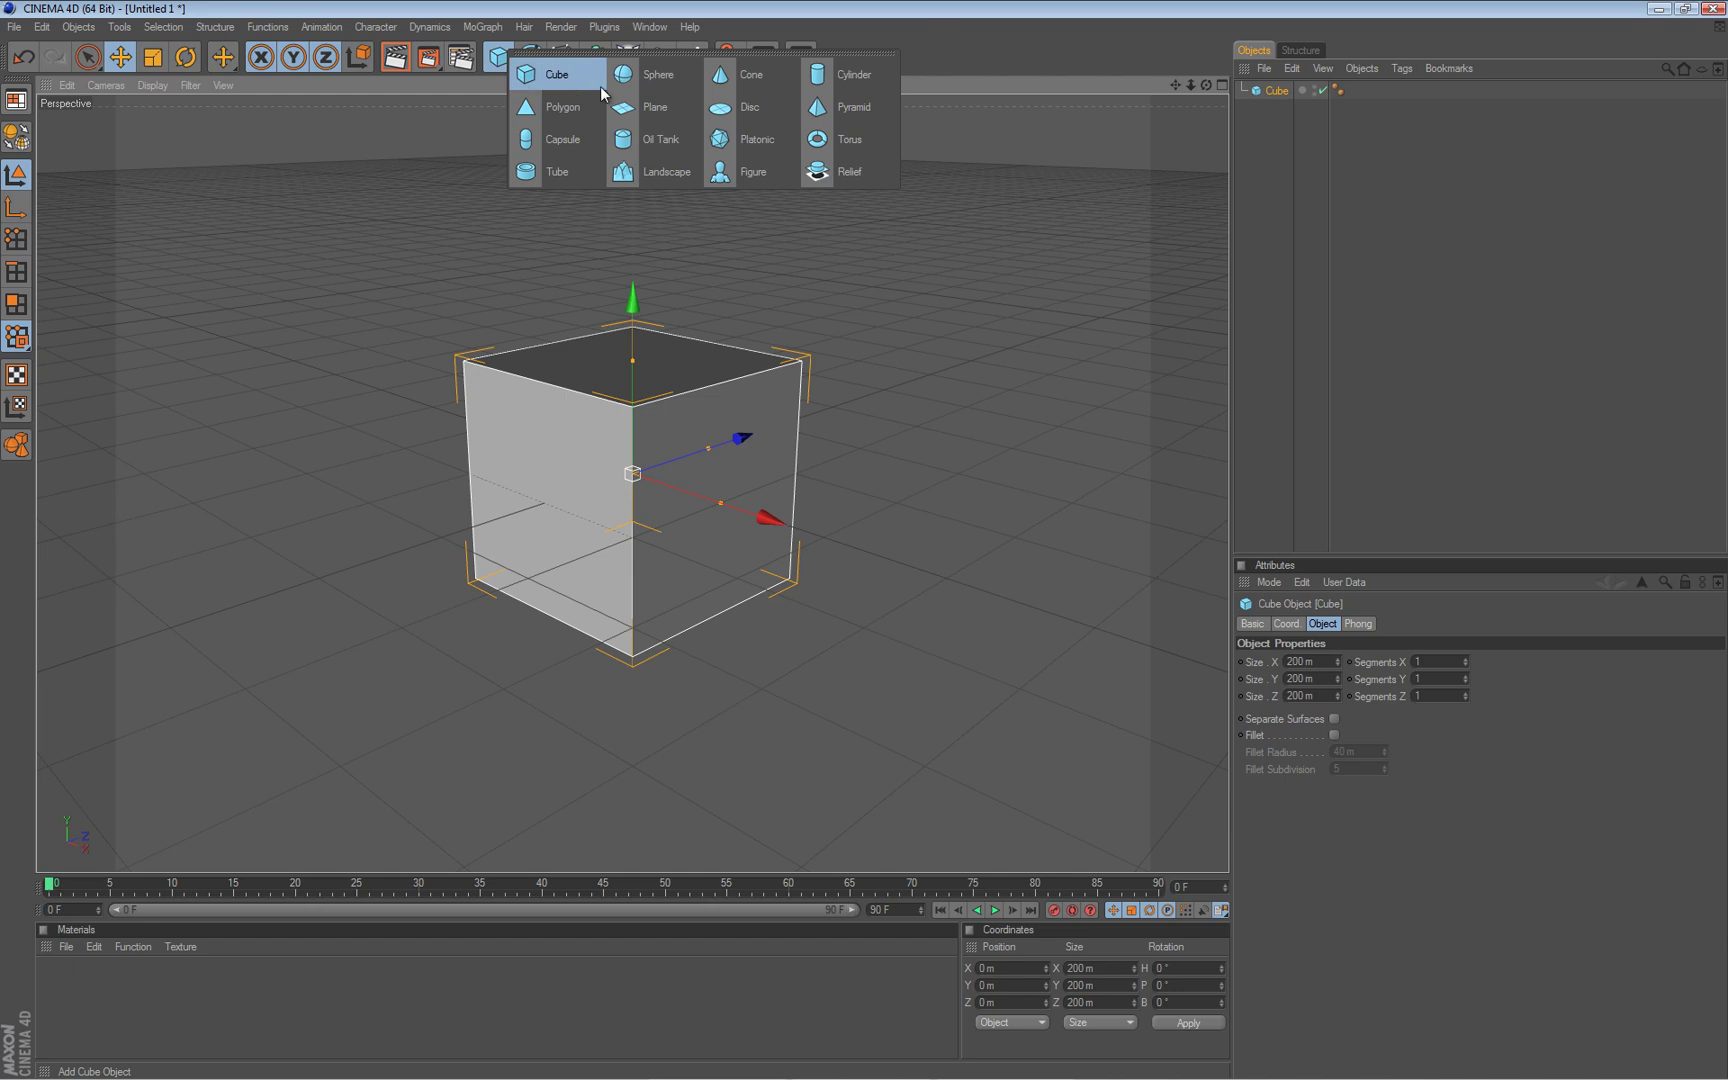
pyautogui.click(645, 80)
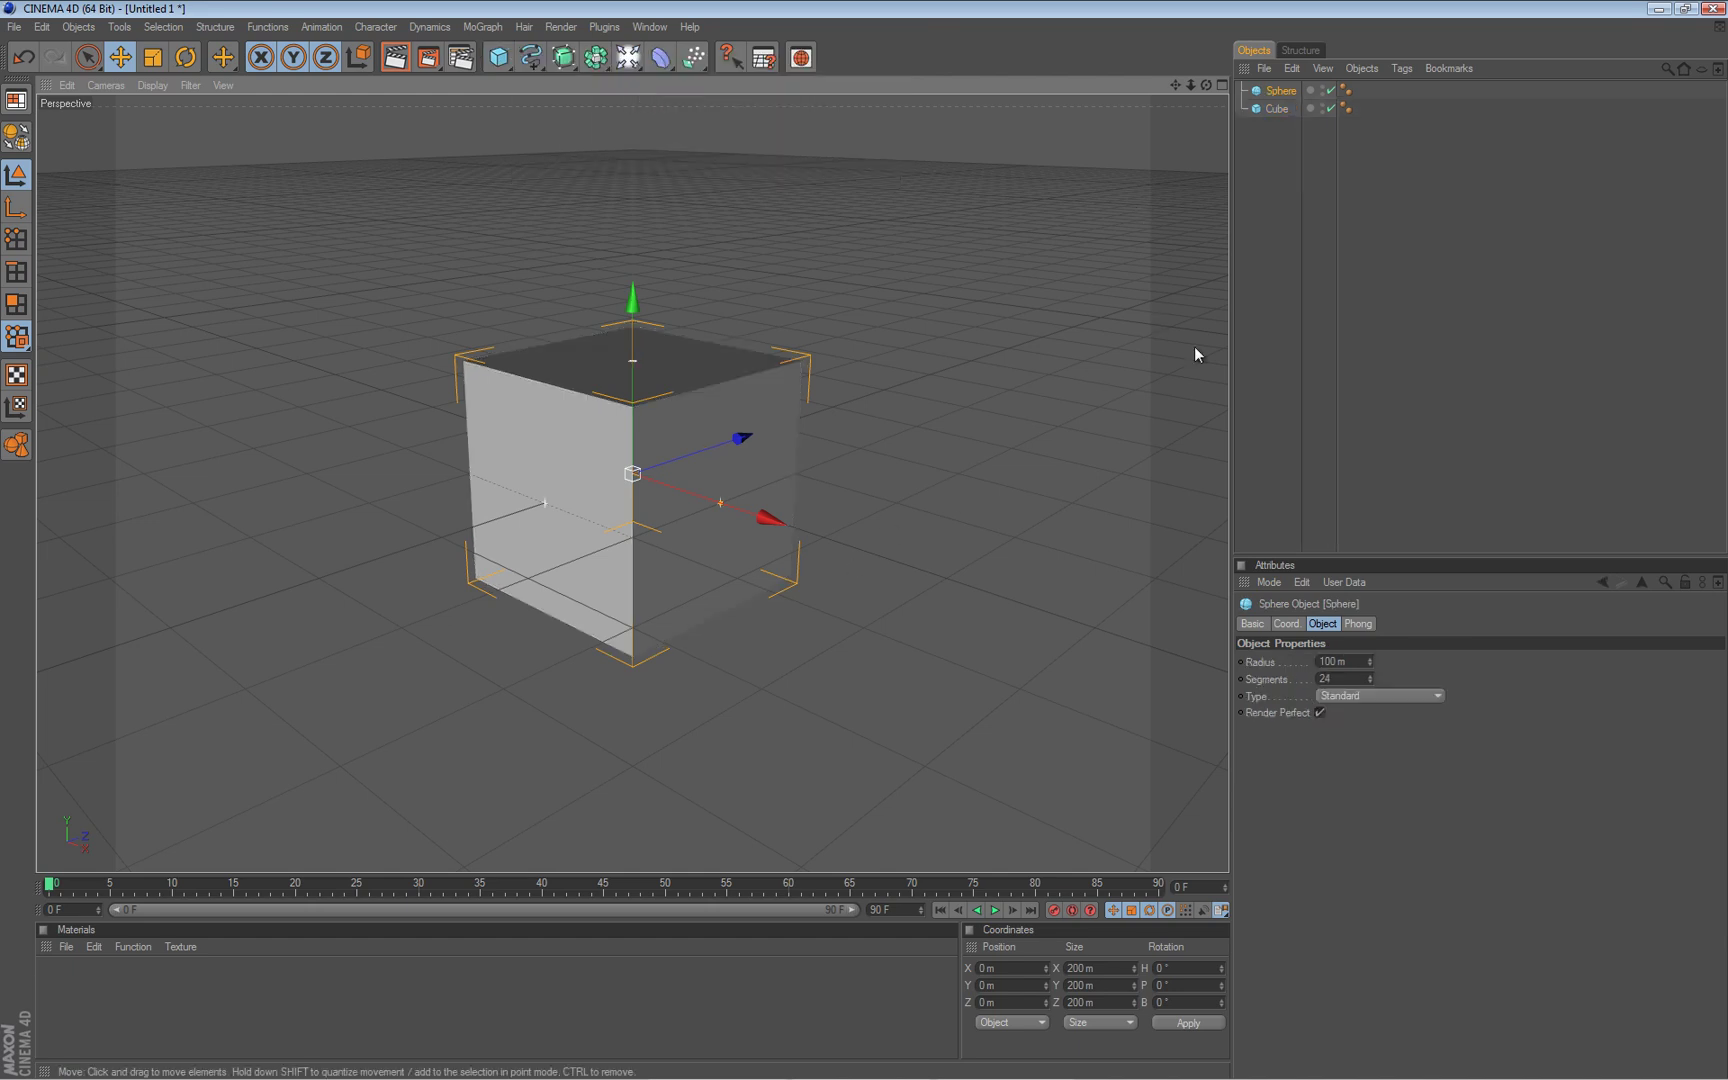
pyautogui.moveTo(774, 517); pyautogui.dragTo(1142, 642)
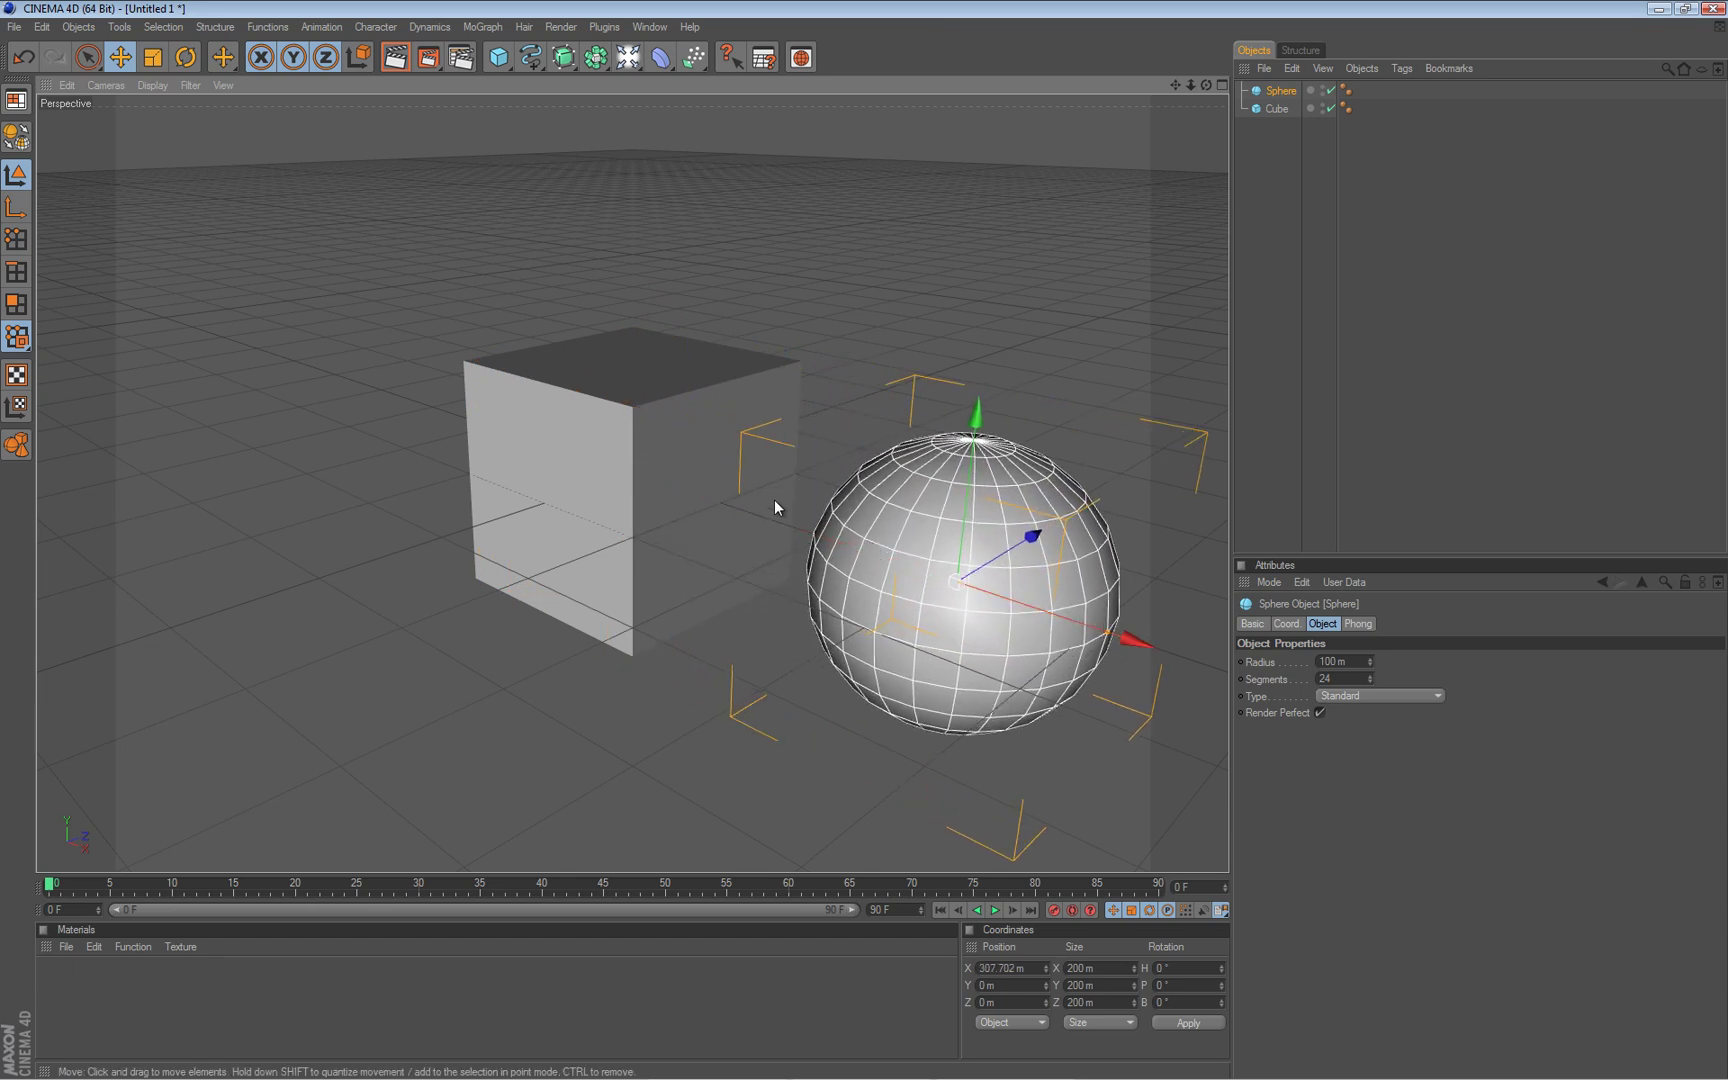
# Select the cube together with the sphere and set their shared Y position to 100 m.
pyautogui.keyDown('alt'); pyautogui.moveTo(674, 476); pyautogui.dragTo(696, 440); pyautogui.keyUp('alt')
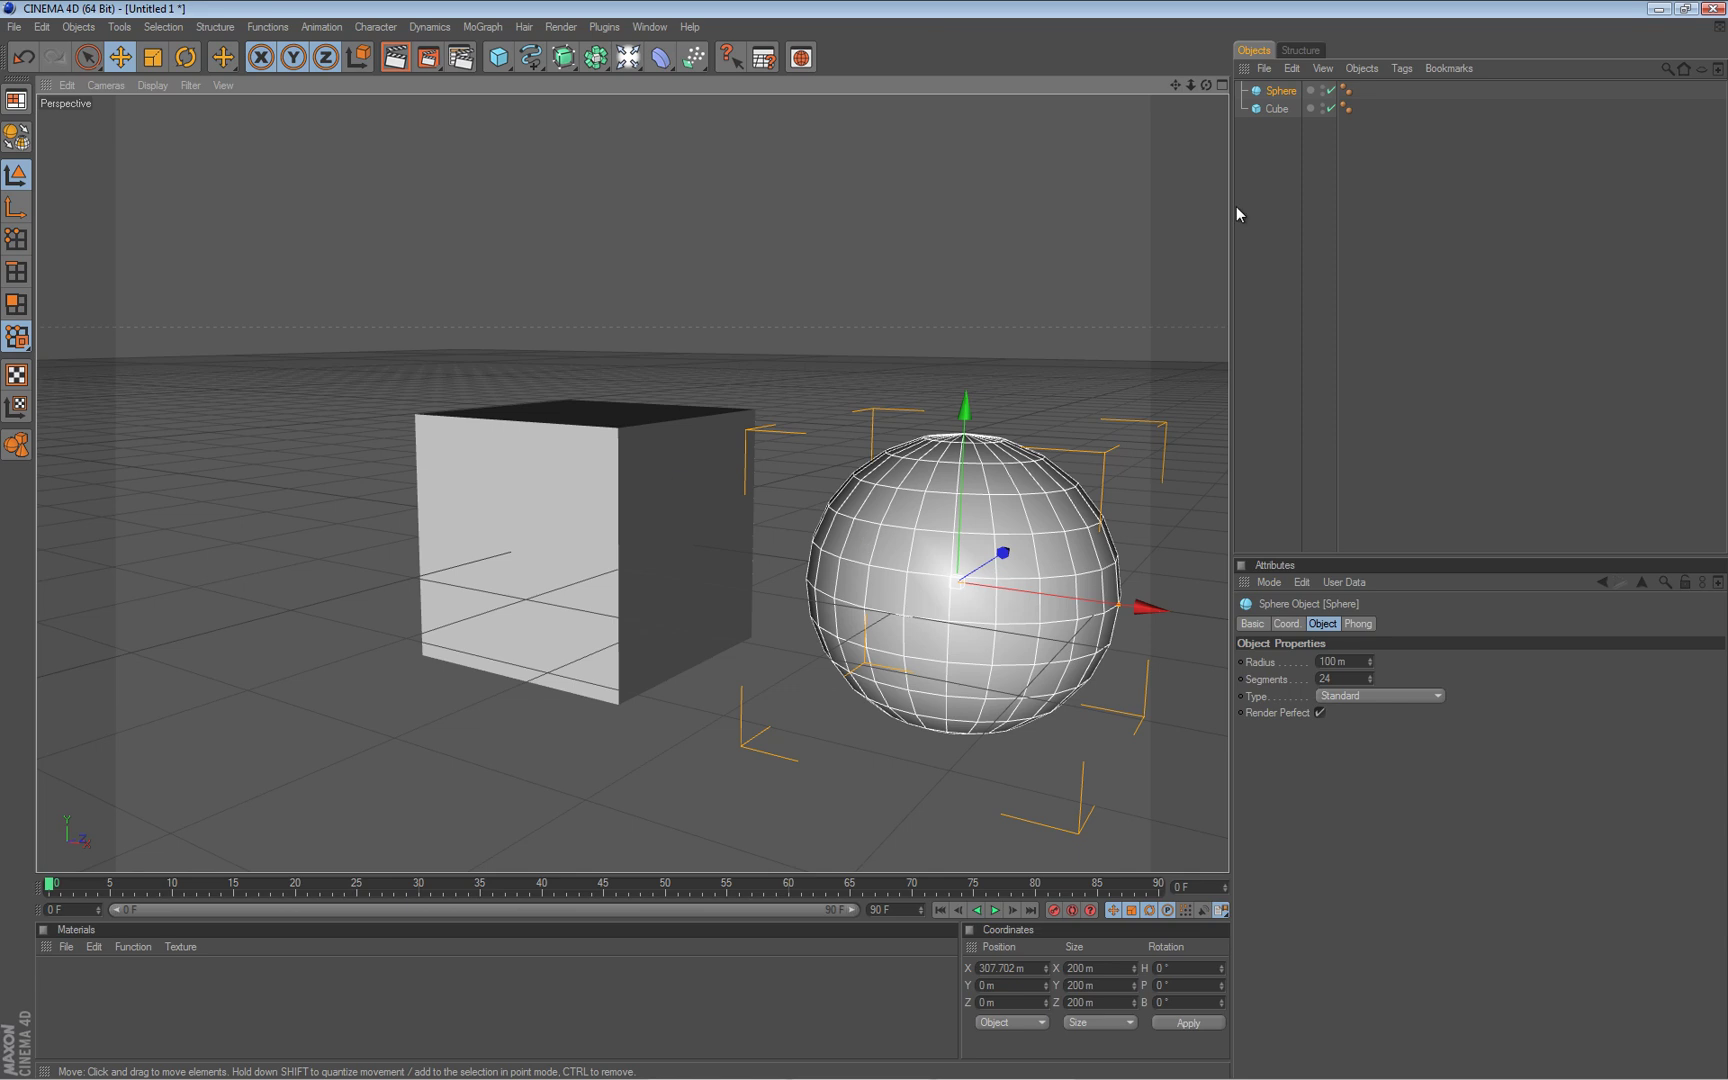
pyautogui.keyDown('ctrl'); pyautogui.click(1277, 108); pyautogui.keyUp('ctrl')
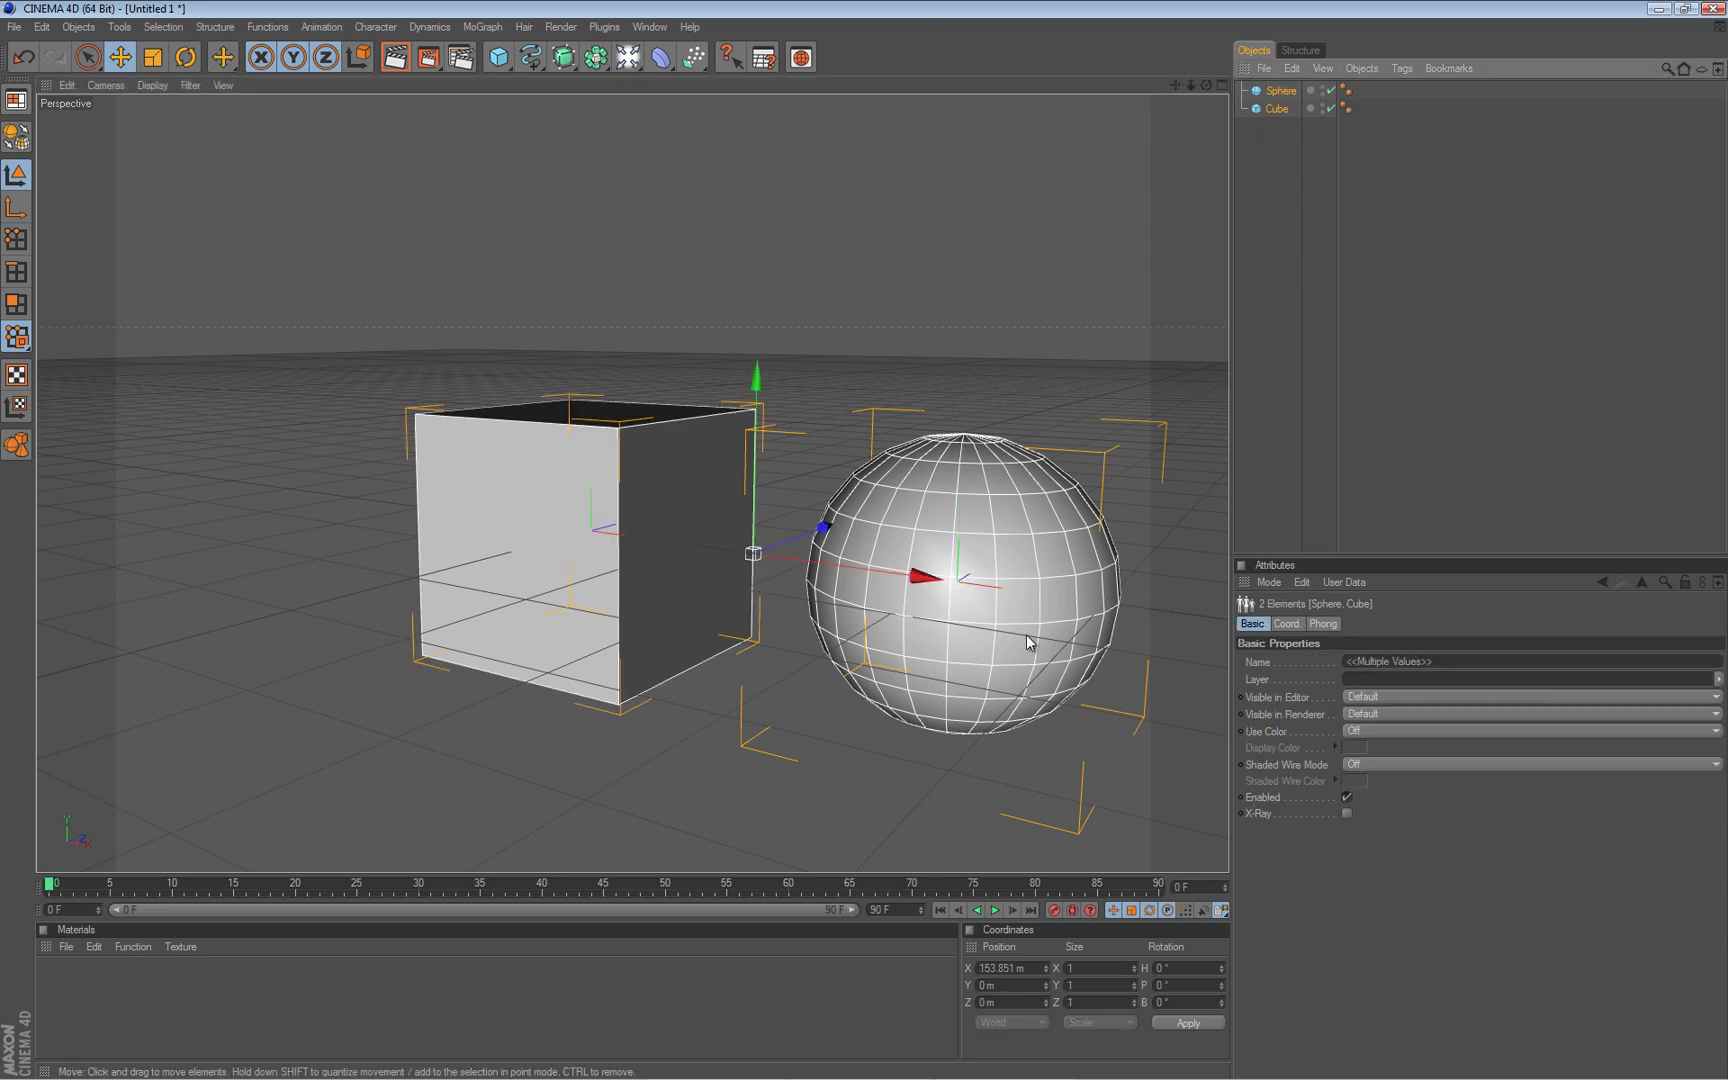
pyautogui.click(1023, 987)
pyautogui.write('100')
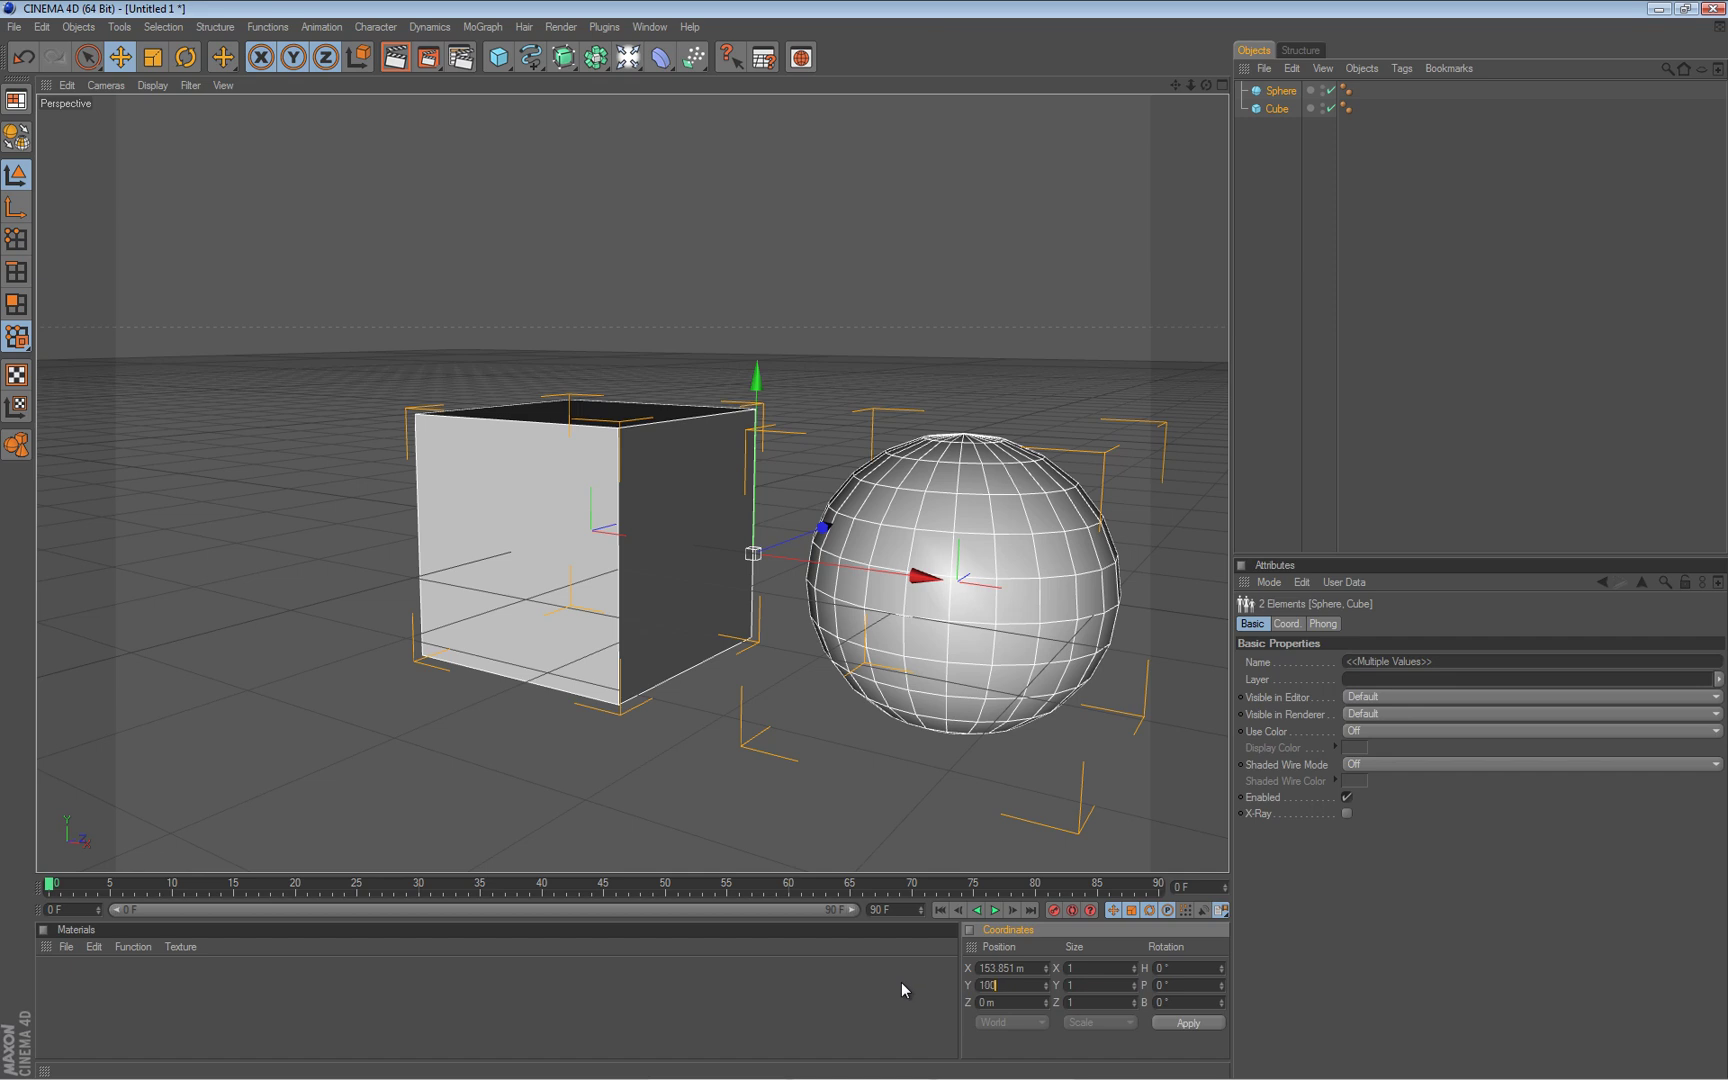
pyautogui.press('Return')
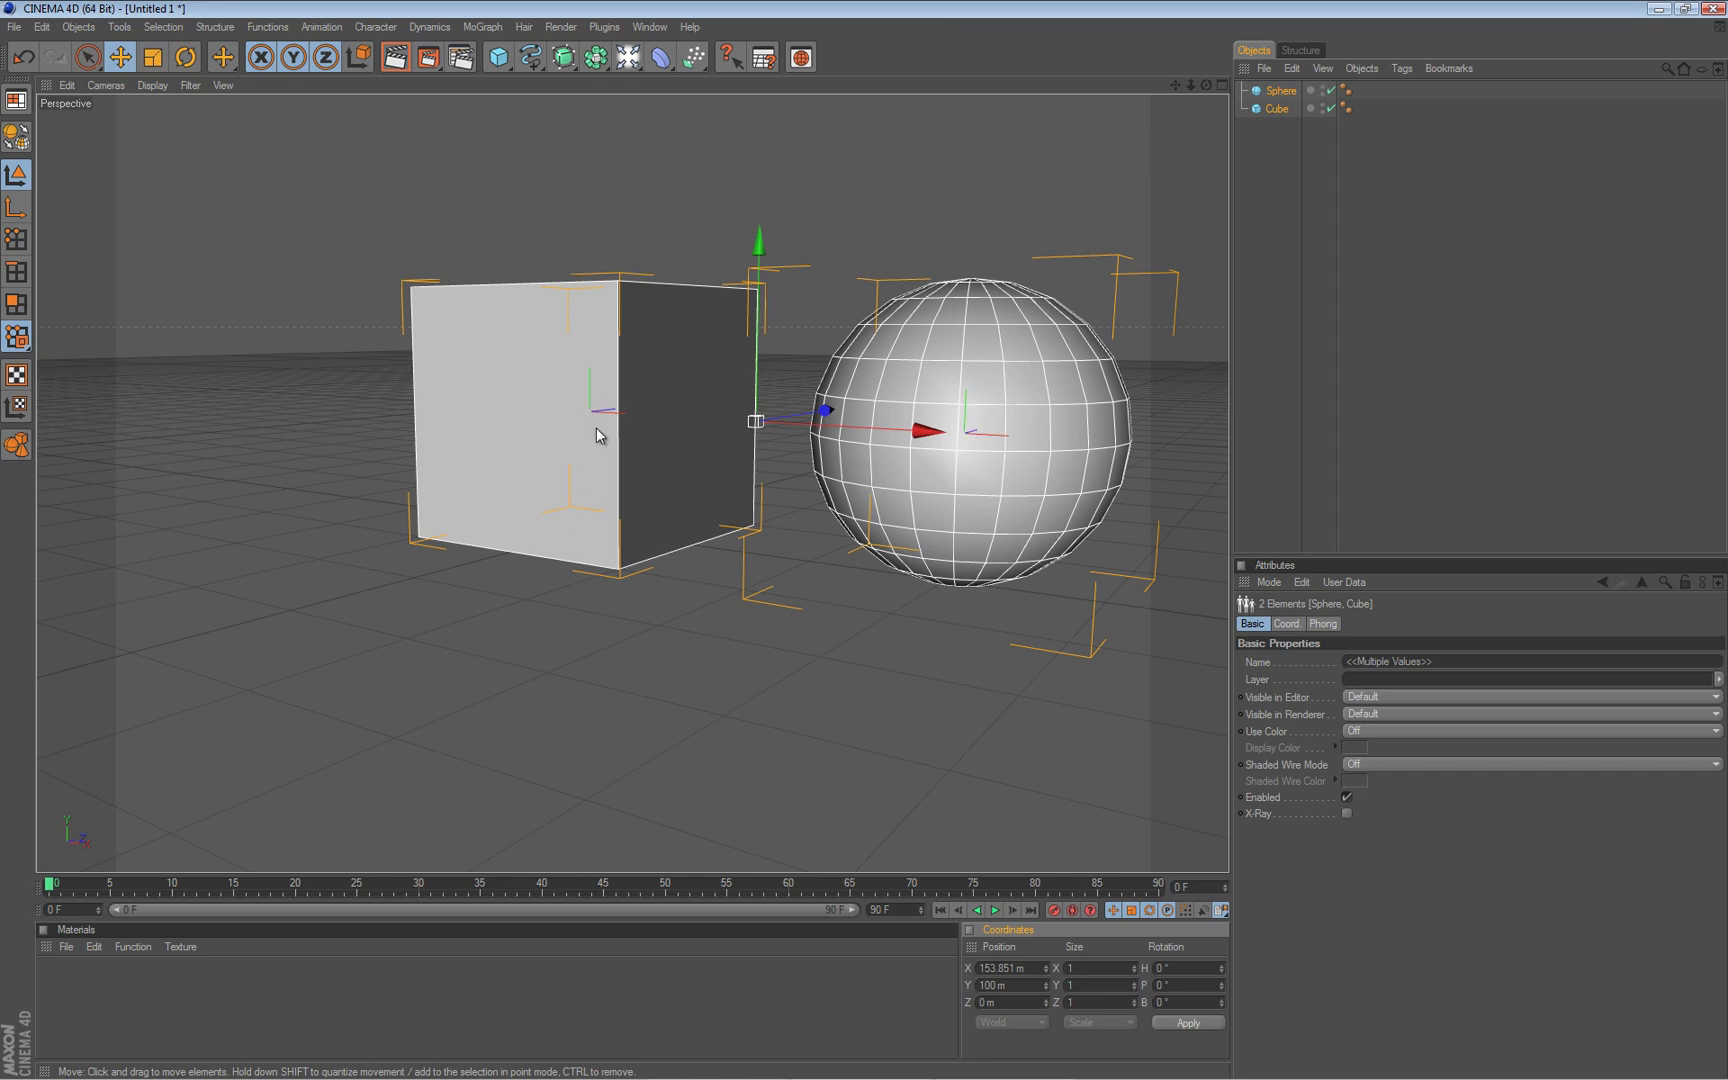
# Convert the selected cube and sphere into editable polygon objects.
pyautogui.keyDown('alt'); pyautogui.moveTo(860, 544); pyautogui.dragTo(866, 543); pyautogui.keyUp('alt')
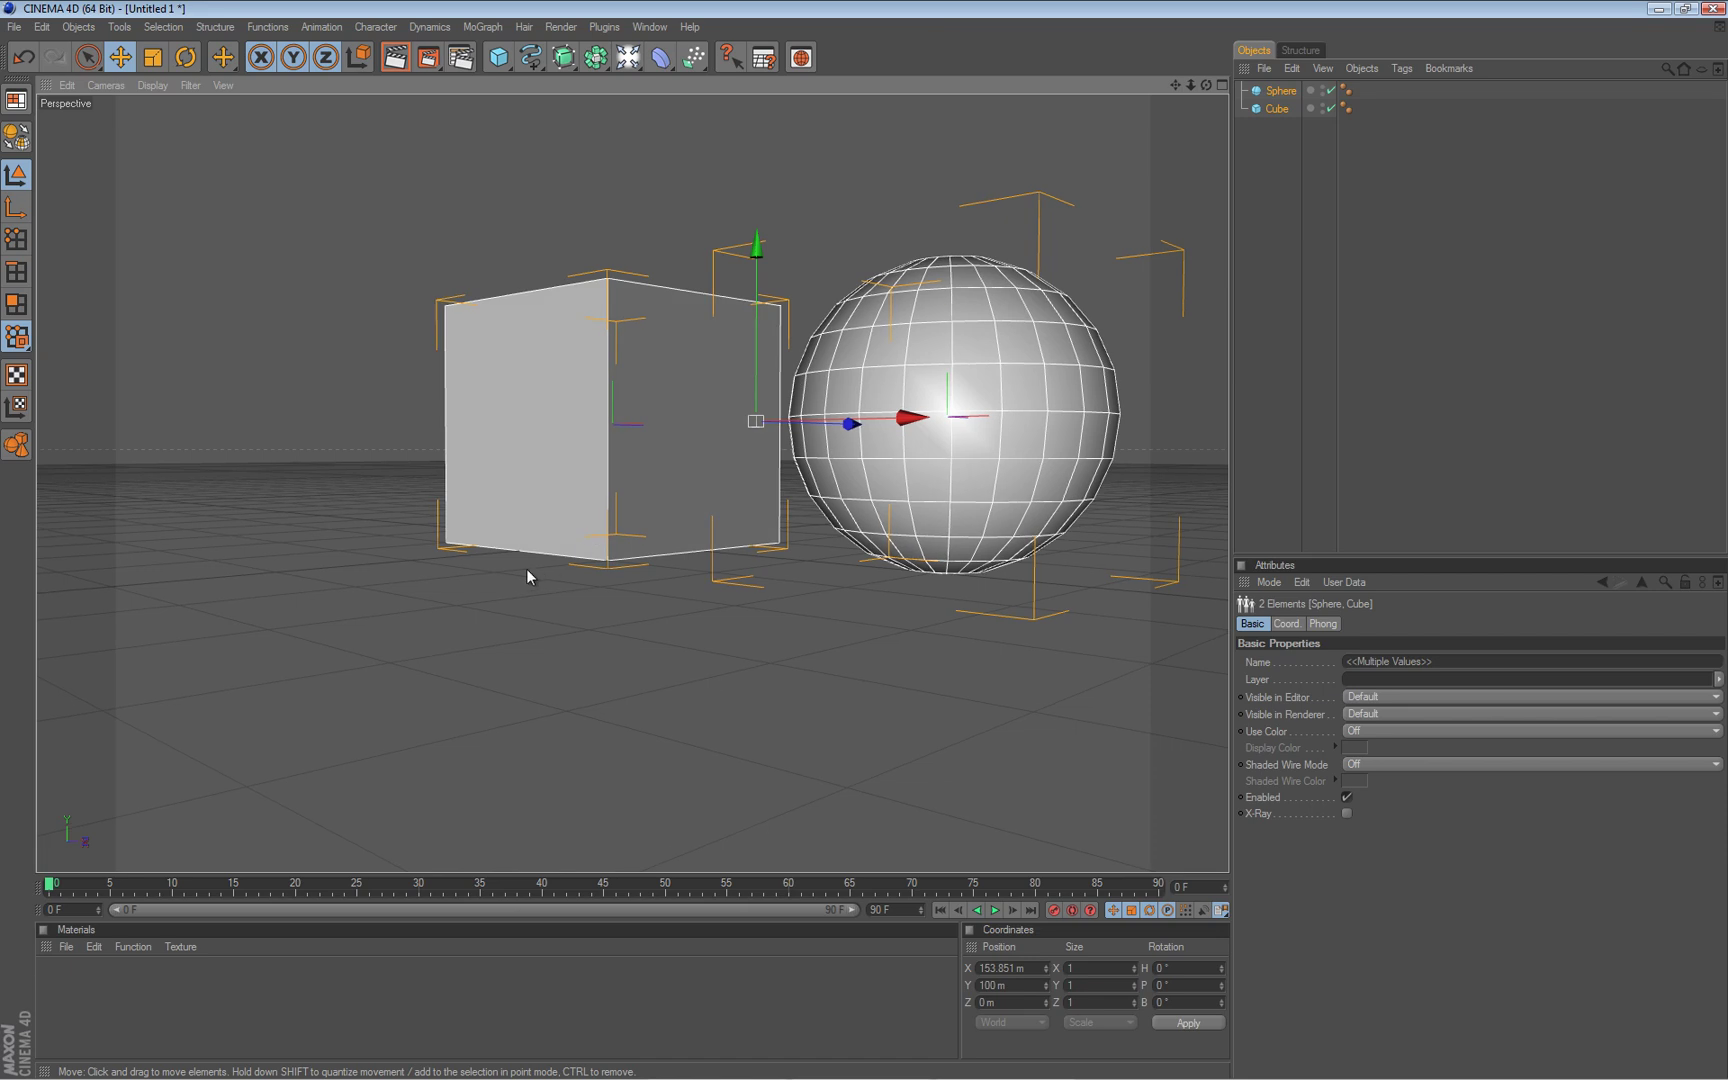
pyautogui.keyDown('alt'); pyautogui.moveTo(530, 577); pyautogui.dragTo(864, 545); pyautogui.keyUp('alt')
pyautogui.keyDown('alt'); pyautogui.moveTo(549, 528); pyautogui.dragTo(862, 543, button='middle'); pyautogui.keyUp('alt')
pyautogui.keyDown('alt'); pyautogui.moveTo(616, 411); pyautogui.dragTo(861, 547, button='right'); pyautogui.keyUp('alt')
pyautogui.keyDown('alt'); pyautogui.moveTo(862, 547); pyautogui.dragTo(869, 548); pyautogui.keyUp('alt')
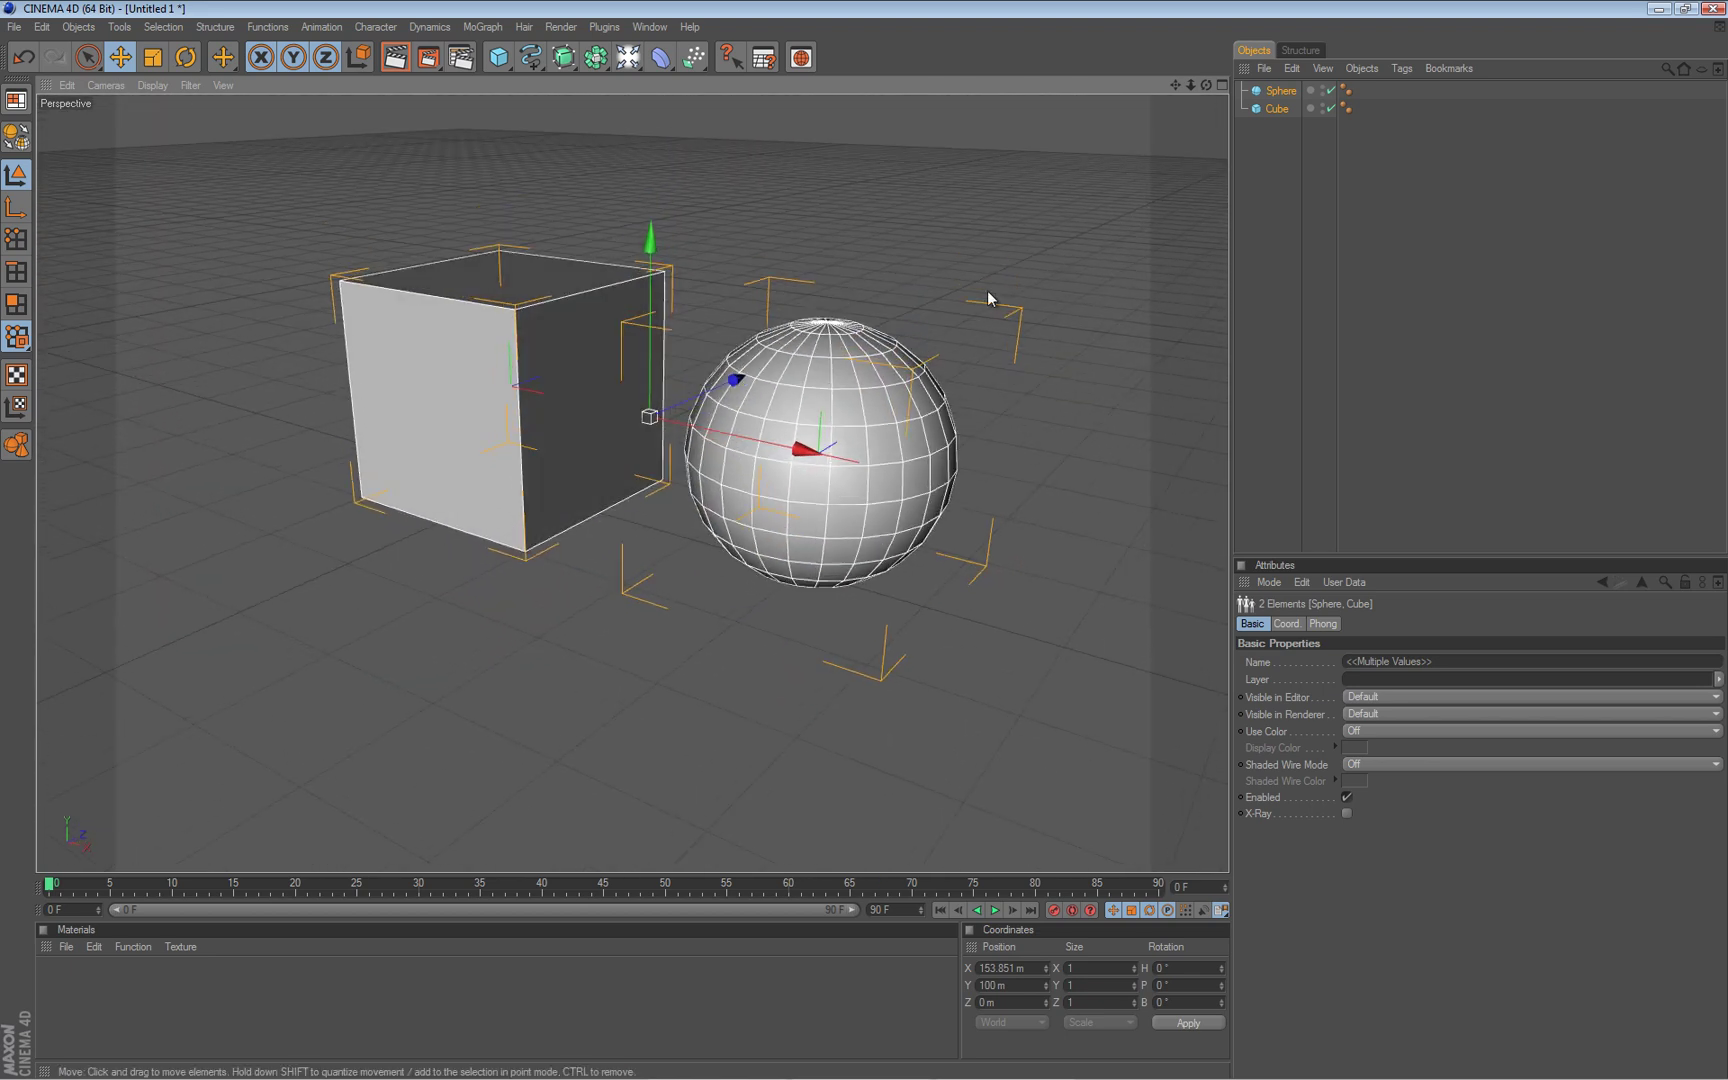
pyautogui.press('c')
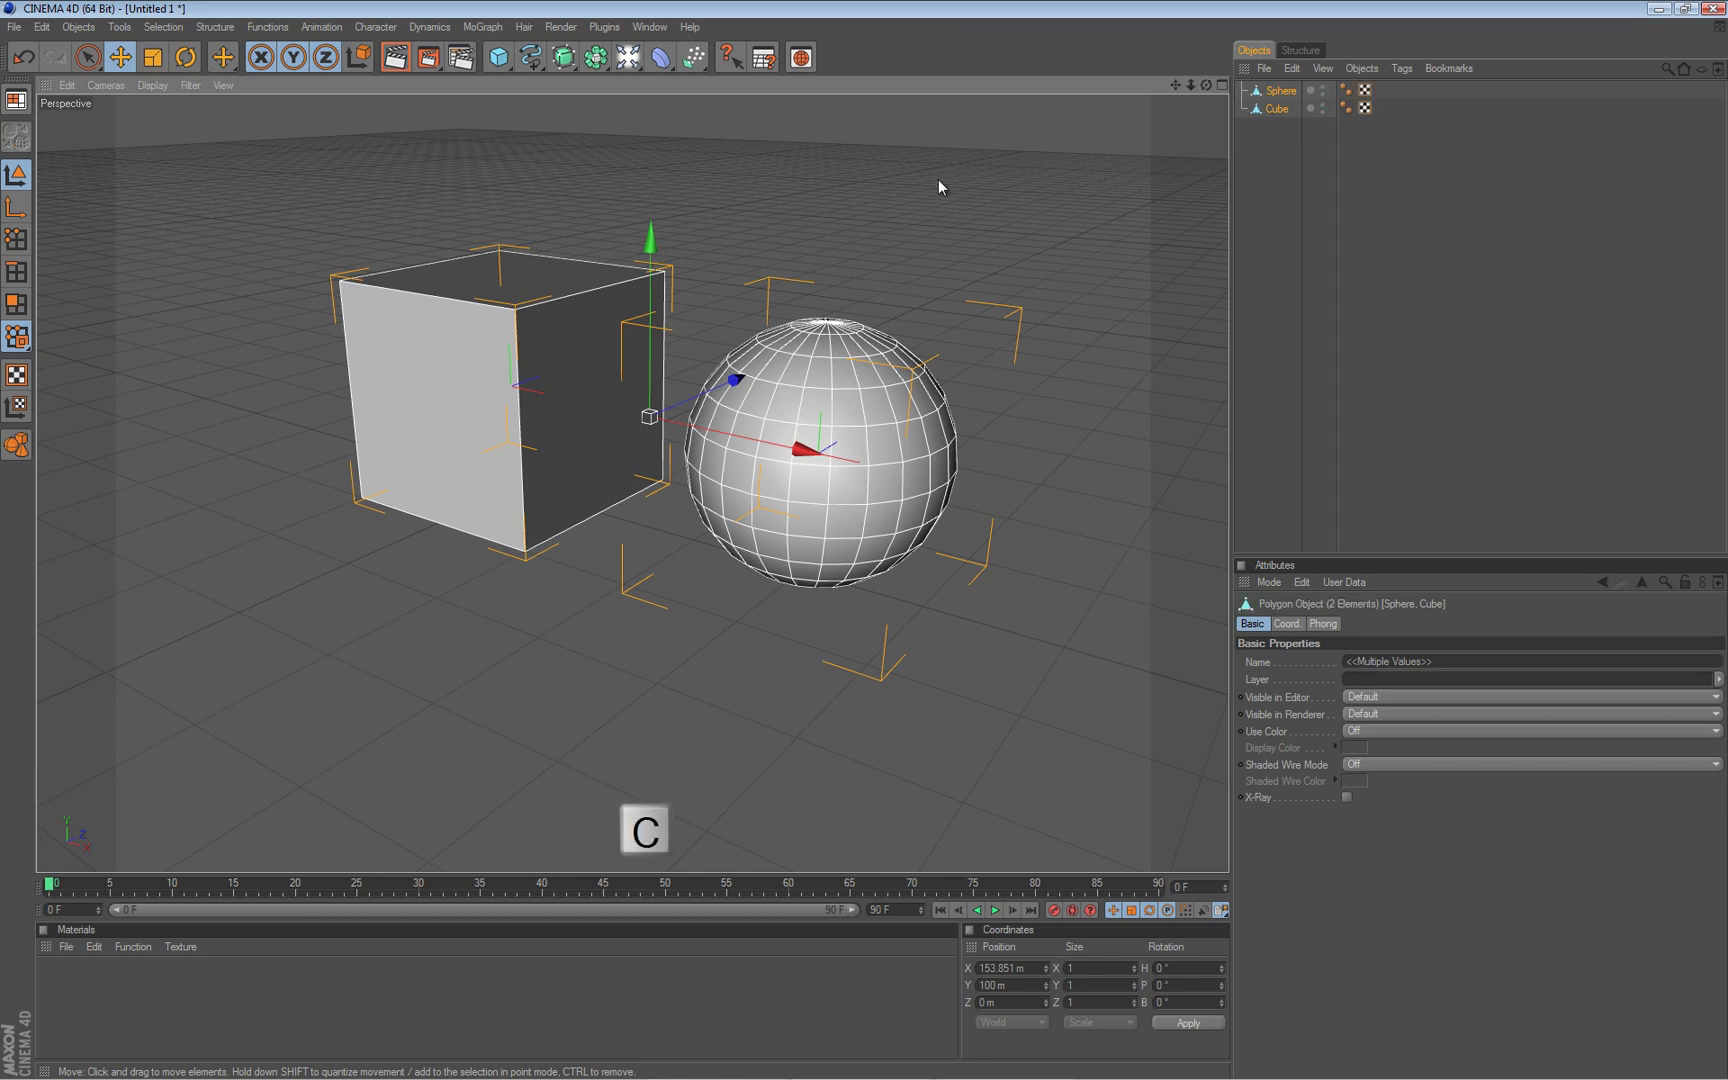
# Clear the object selection, switch to point editing and select only the cube.
pyautogui.scroll(1, 744, 240)
pyautogui.keyDown('alt'); pyautogui.moveTo(655, 310); pyautogui.dragTo(867, 540); pyautogui.keyUp('alt')
pyautogui.keyDown('alt'); pyautogui.moveTo(653, 306); pyautogui.dragTo(675, 306, button='right'); pyautogui.keyUp('alt')
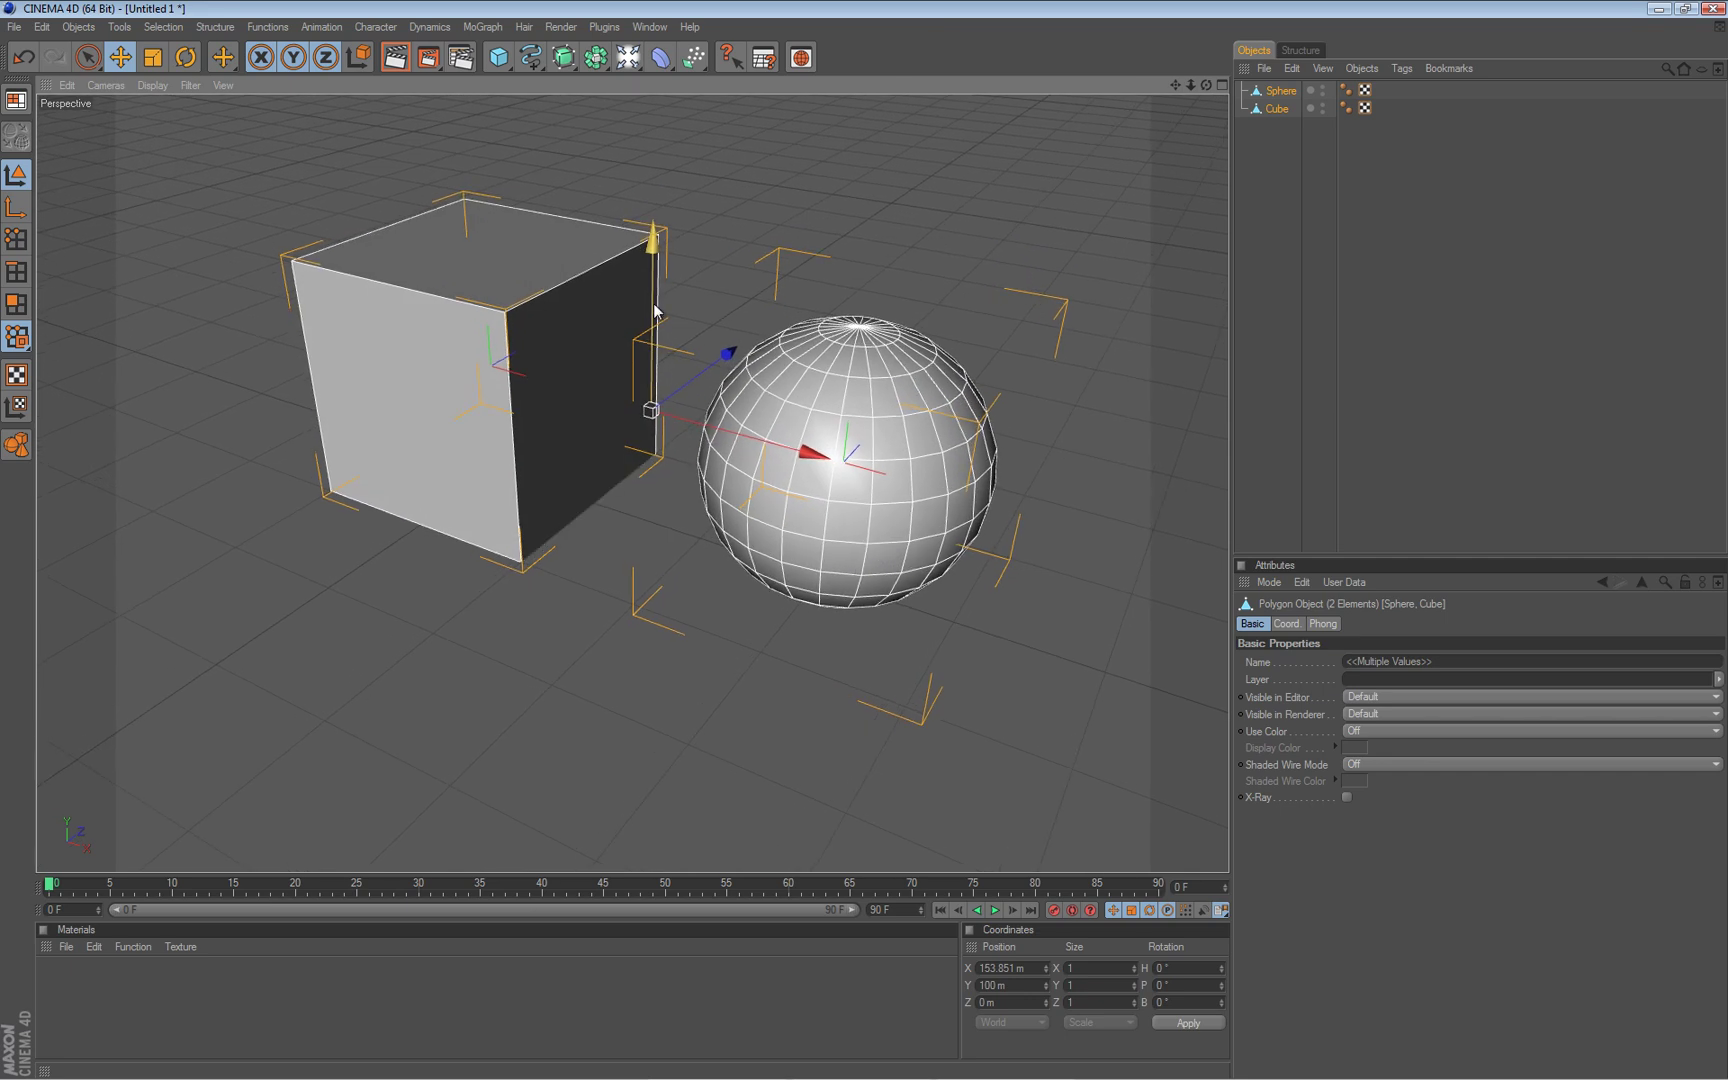
pyautogui.keyDown('alt'); pyautogui.moveTo(653, 306); pyautogui.dragTo(653, 350, button='middle'); pyautogui.keyUp('alt')
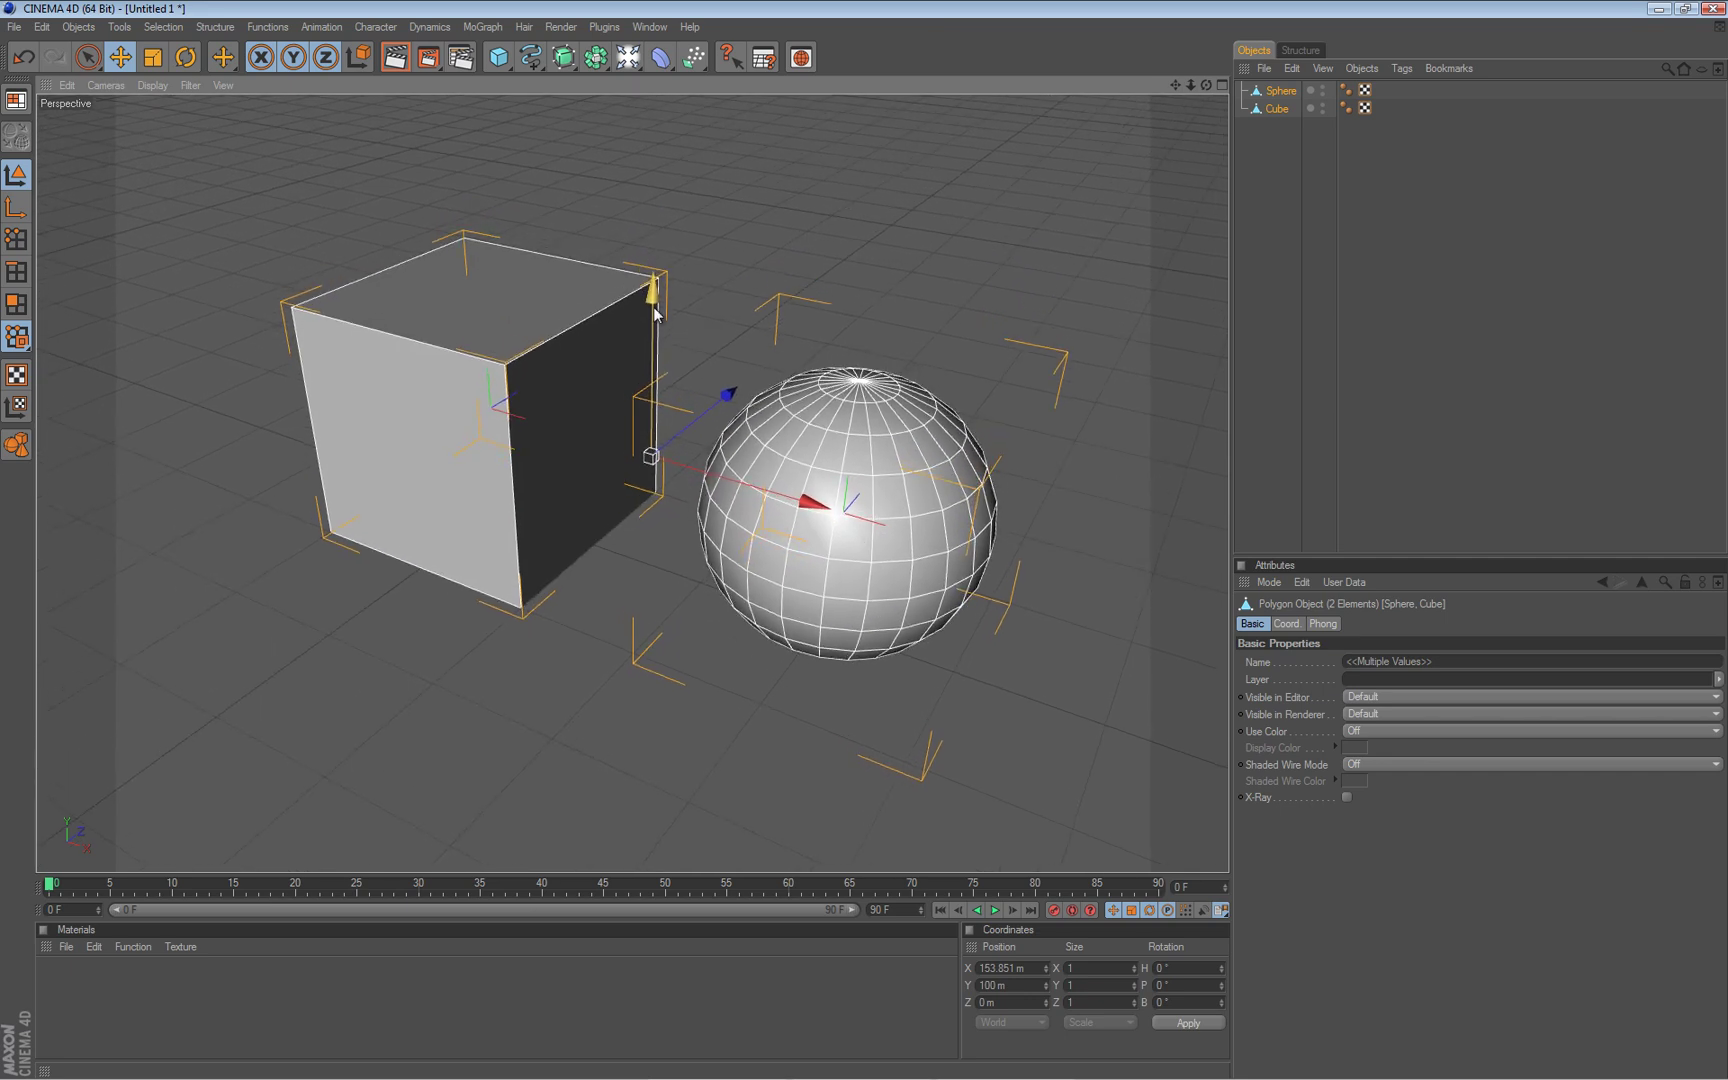
pyautogui.click(1276, 179)
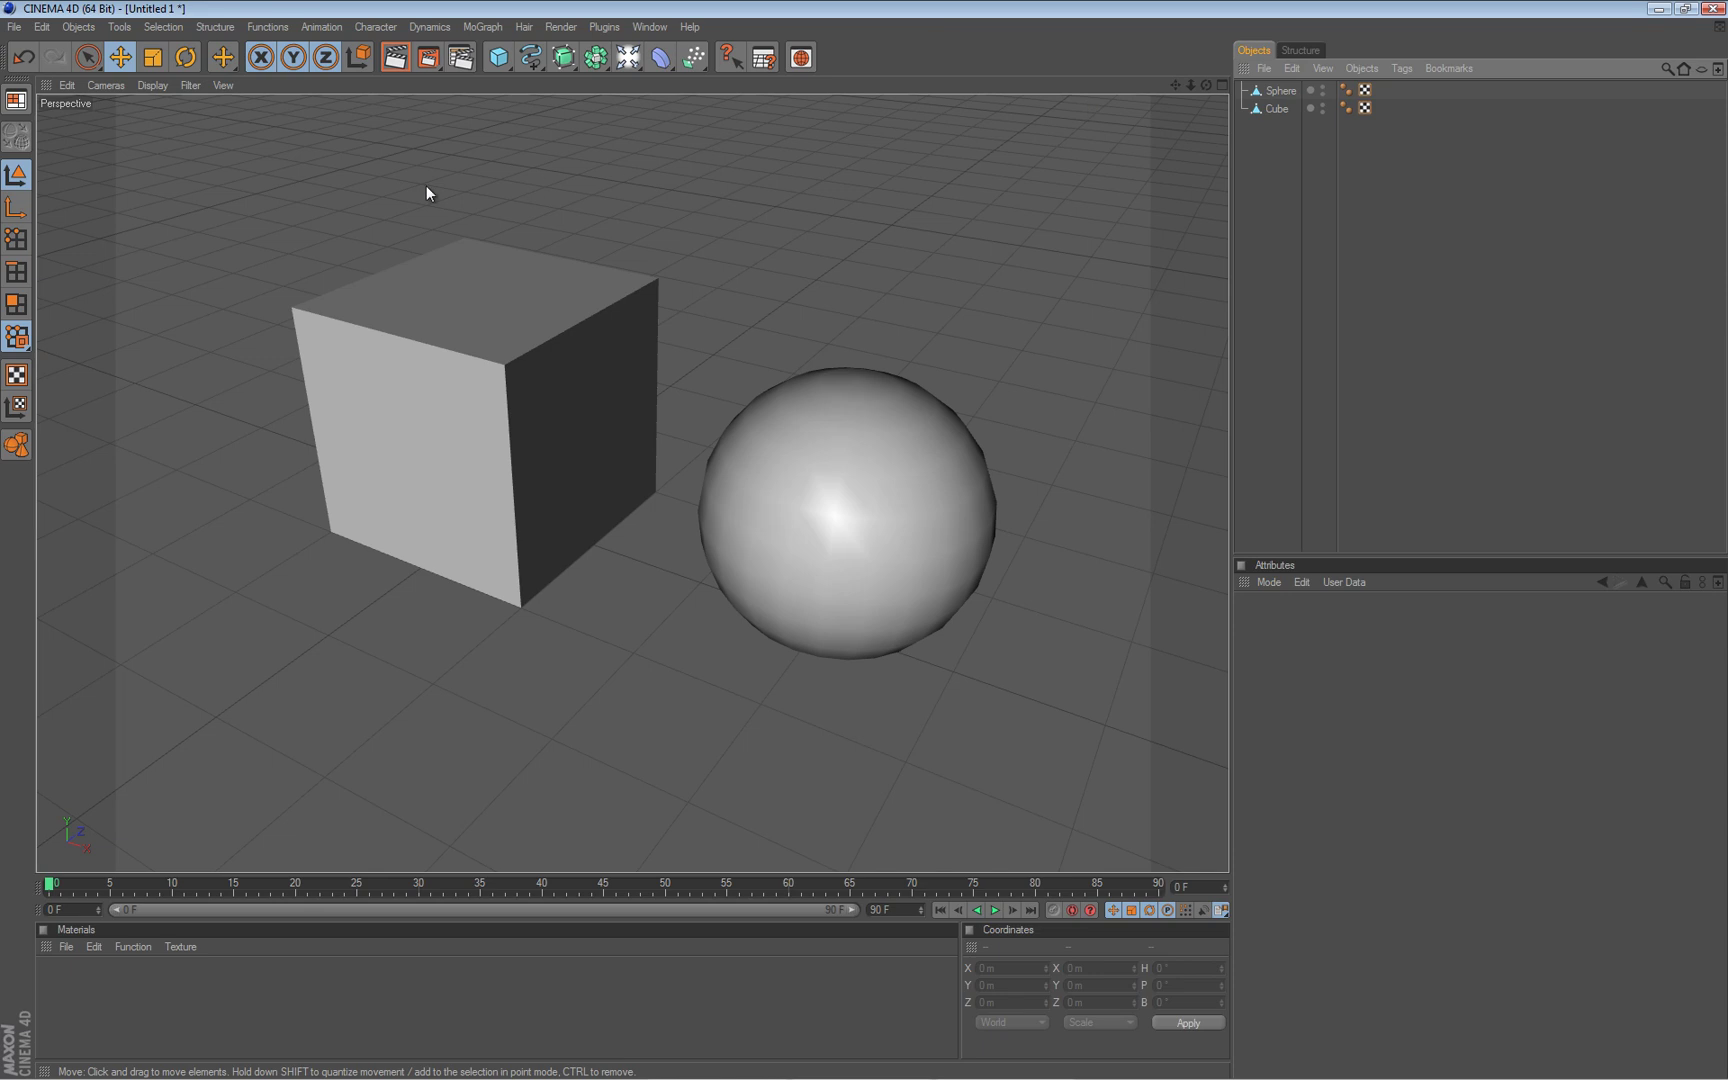
pyautogui.click(16, 239)
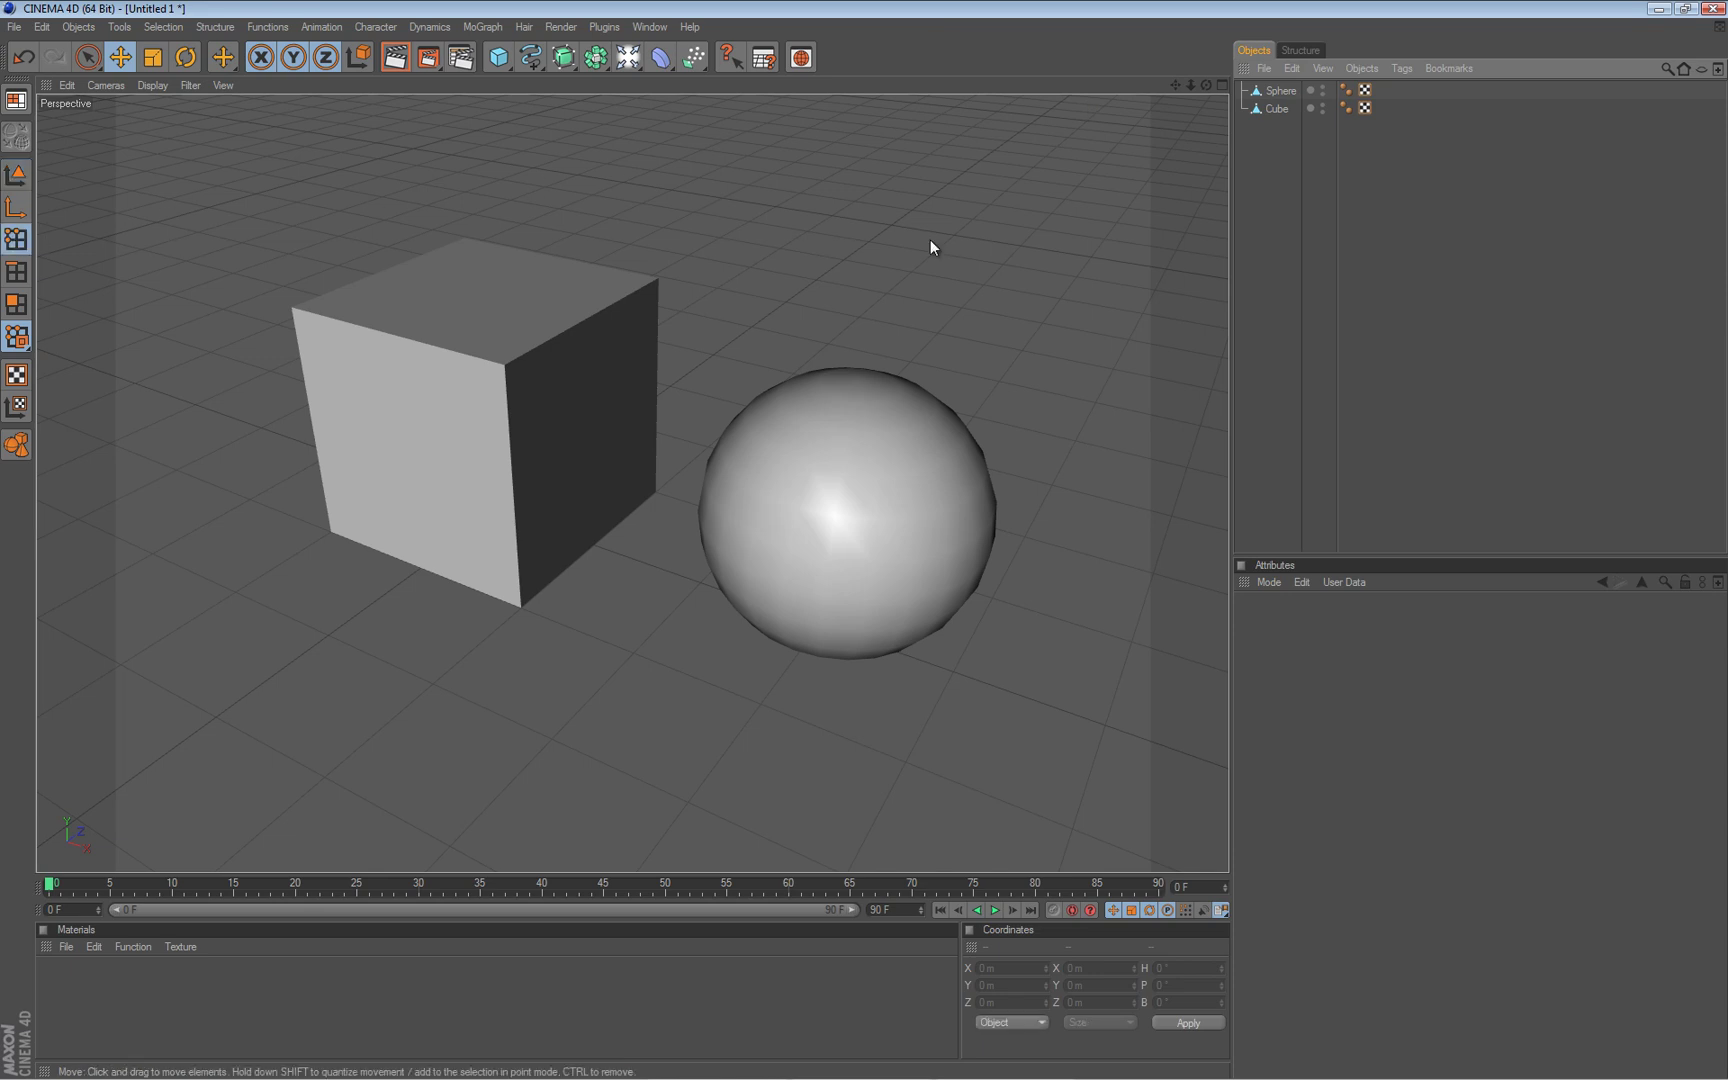
pyautogui.click(1268, 109)
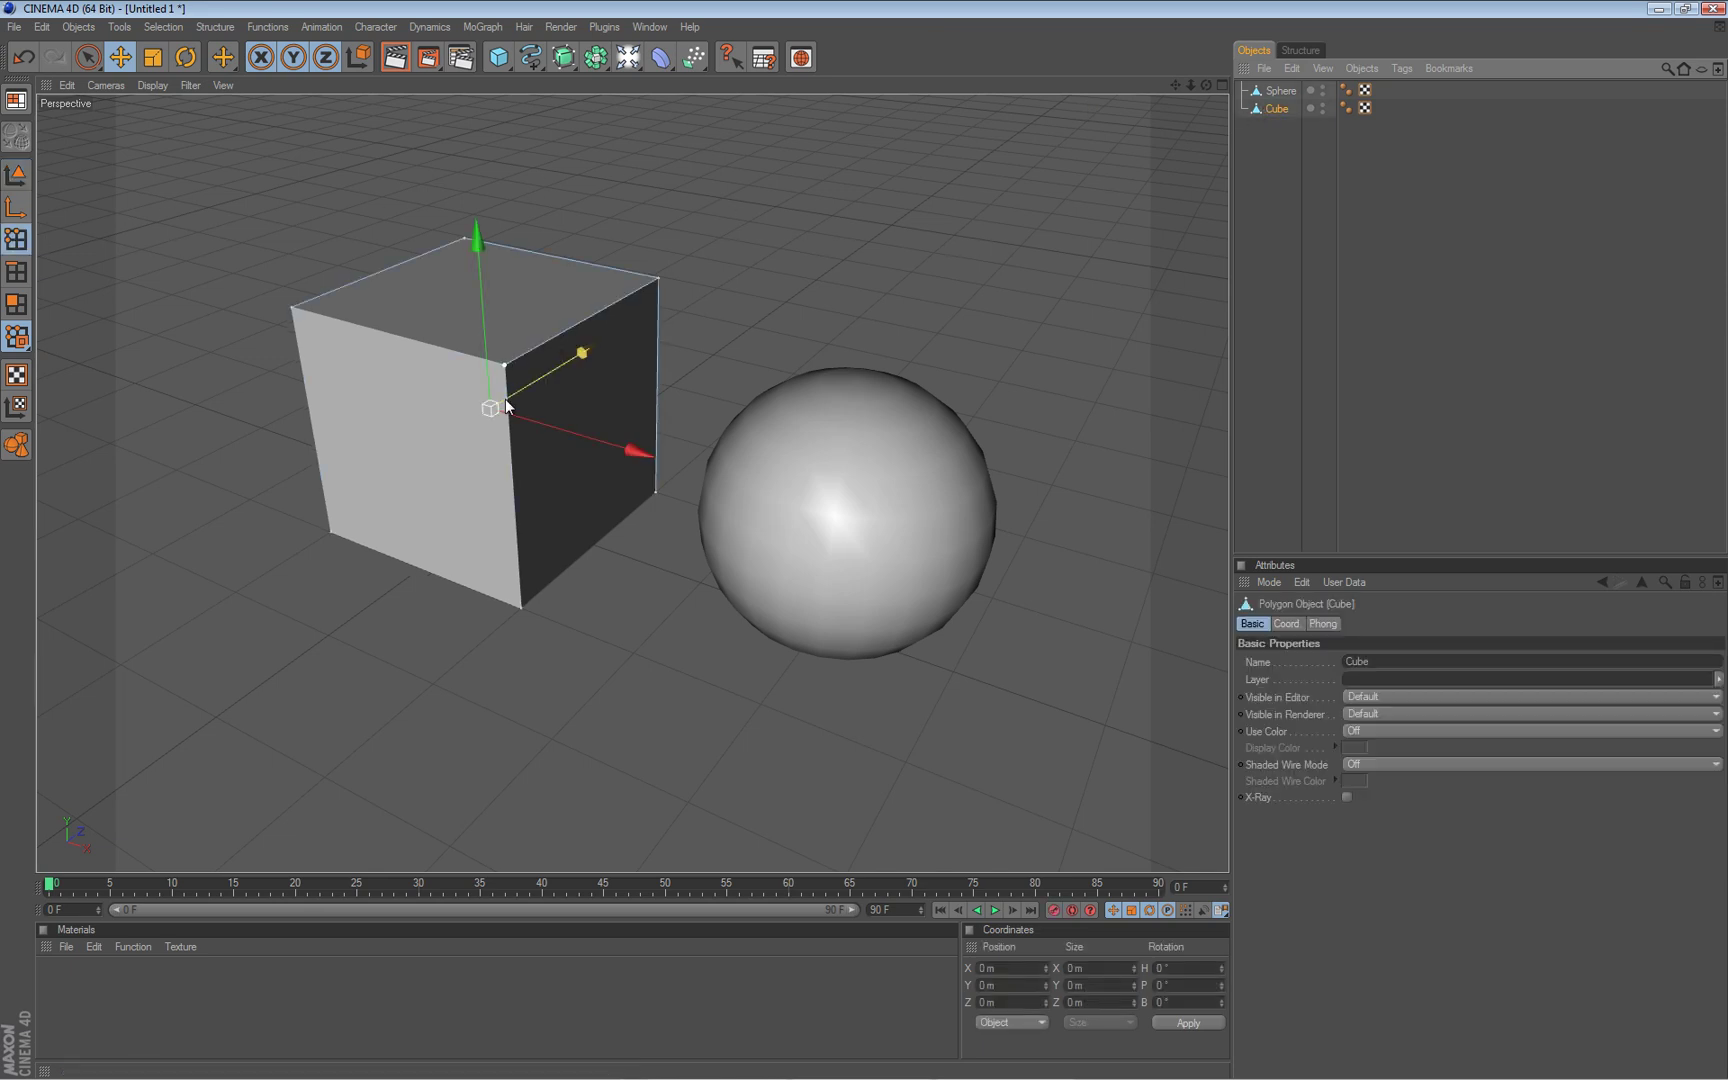
# Show the Move tool's snap settings, switching snapping on and back off to examine its options.
pyautogui.click(118, 58)
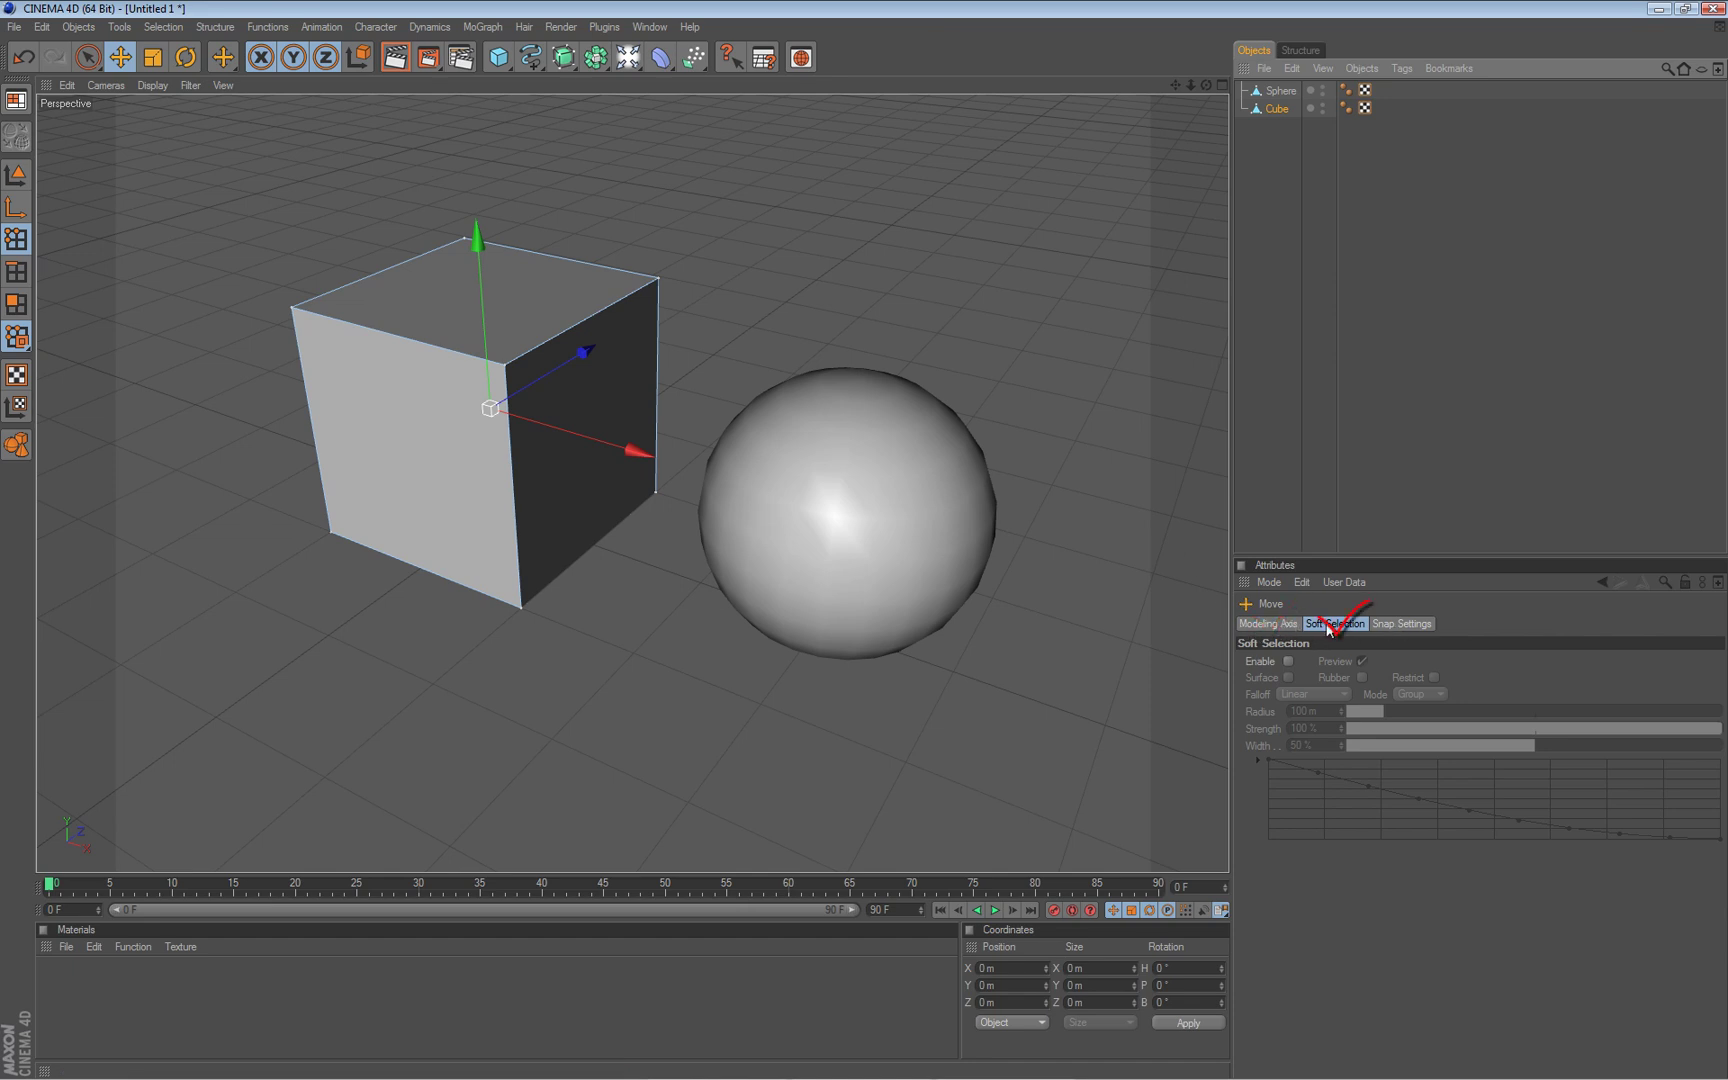
pyautogui.click(1405, 624)
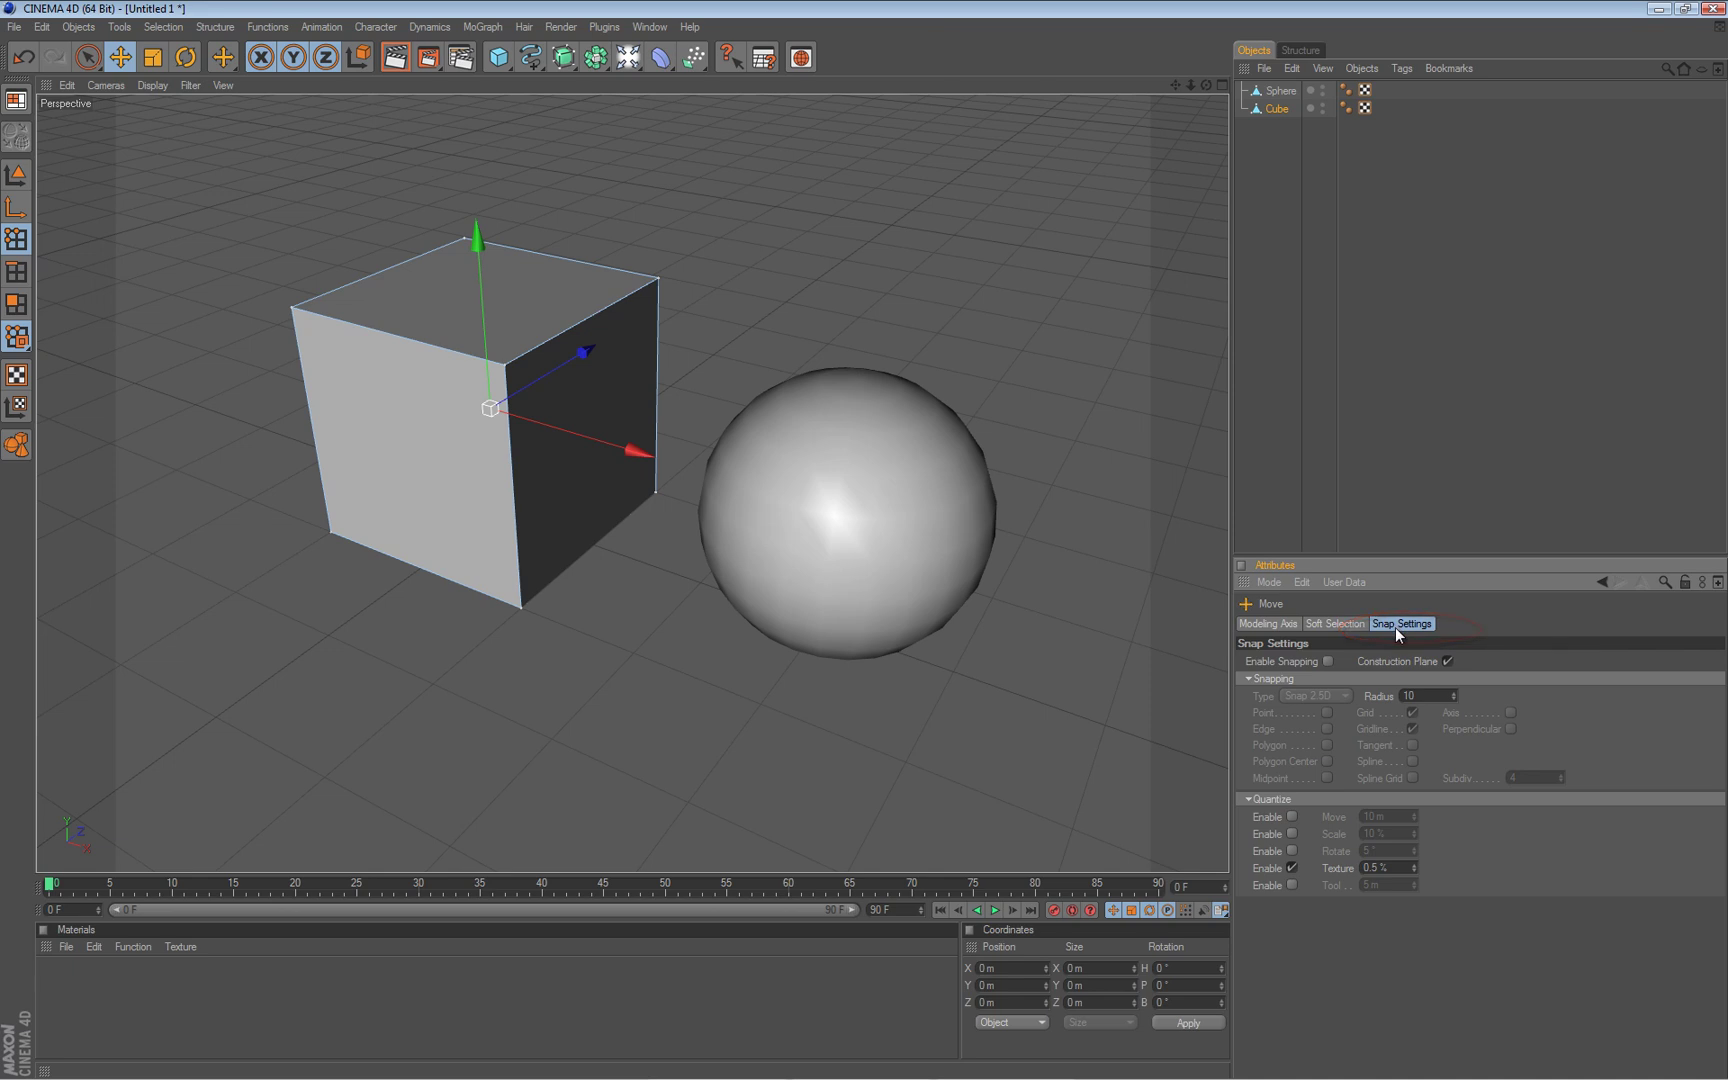
pyautogui.click(1327, 661)
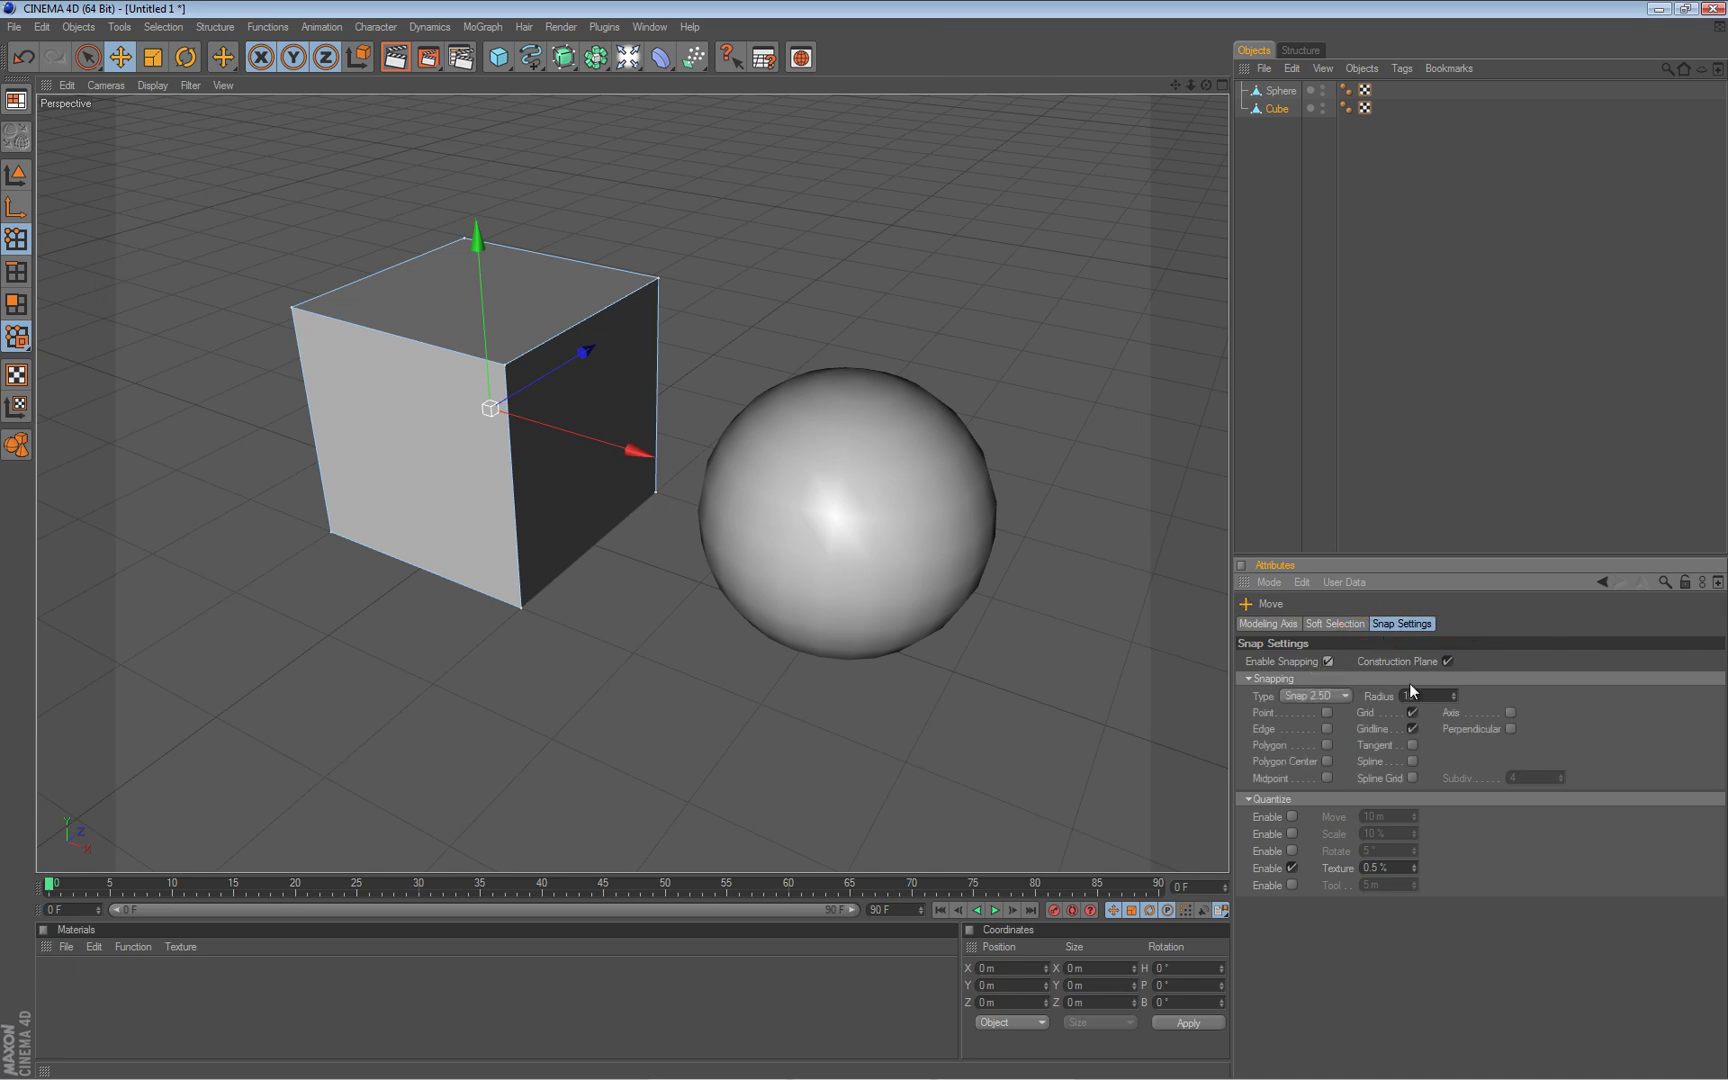
pyautogui.click(1329, 662)
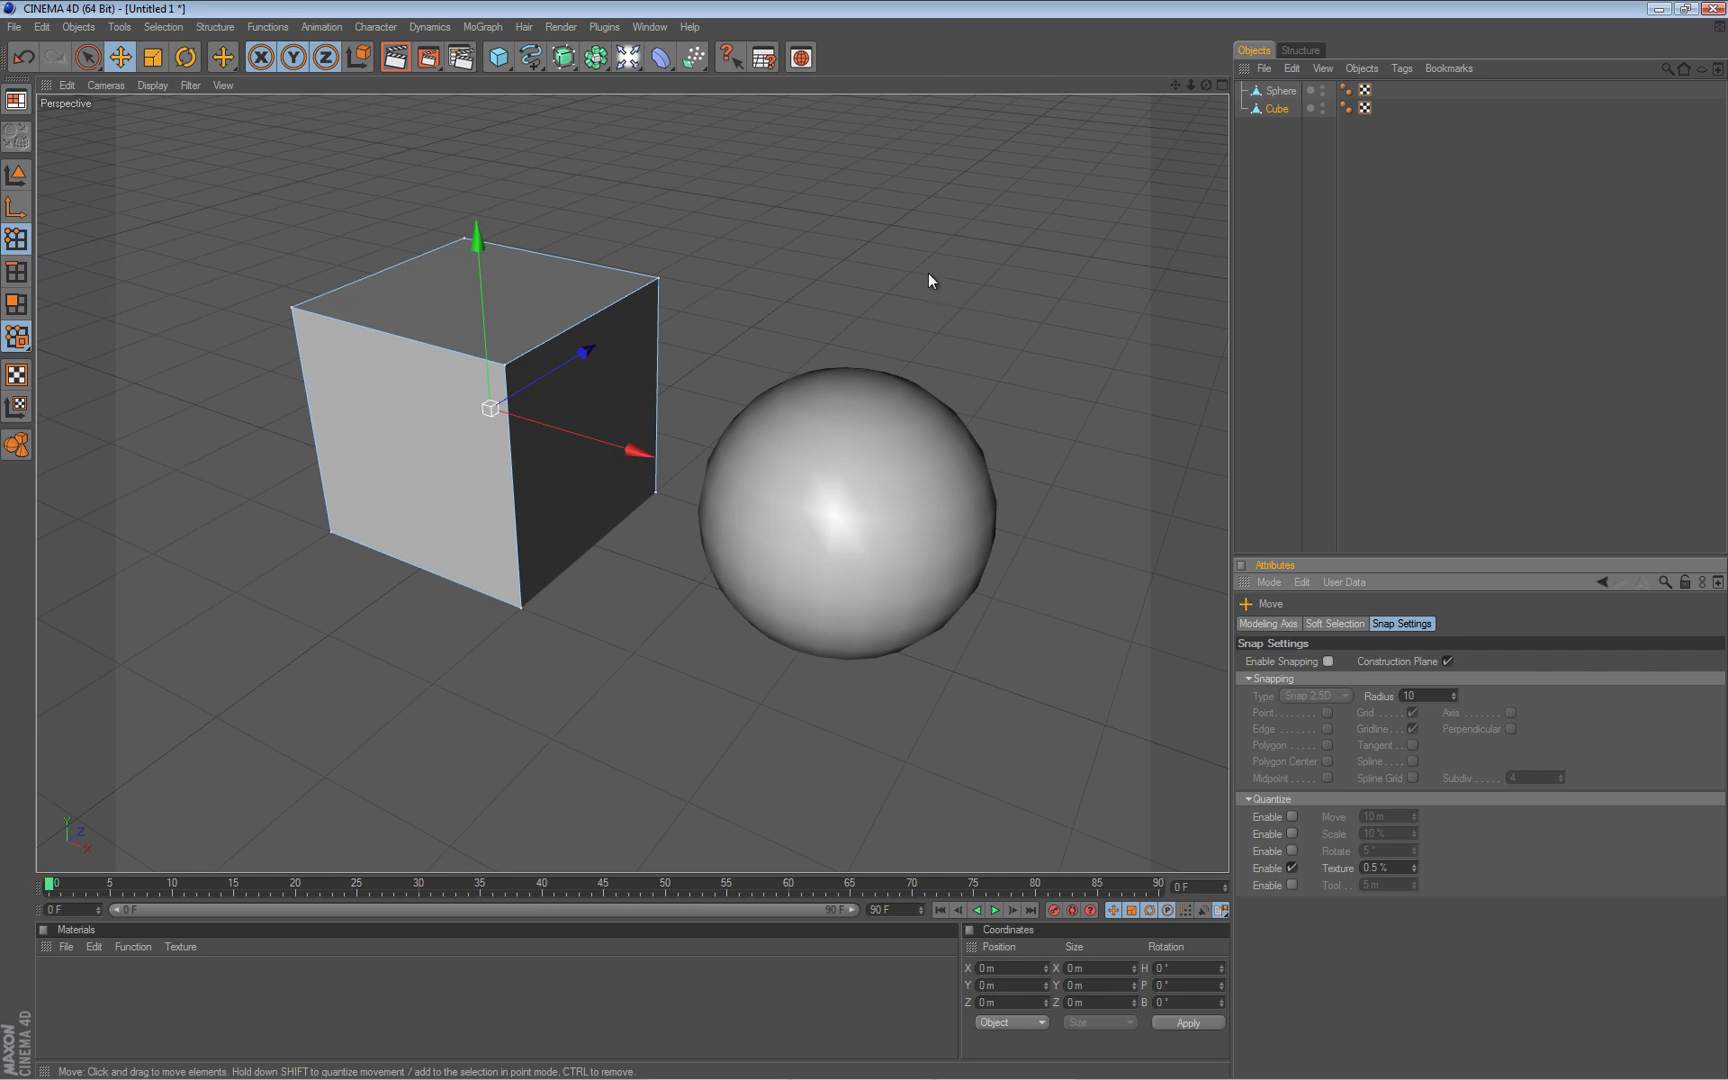
pyautogui.press('p')
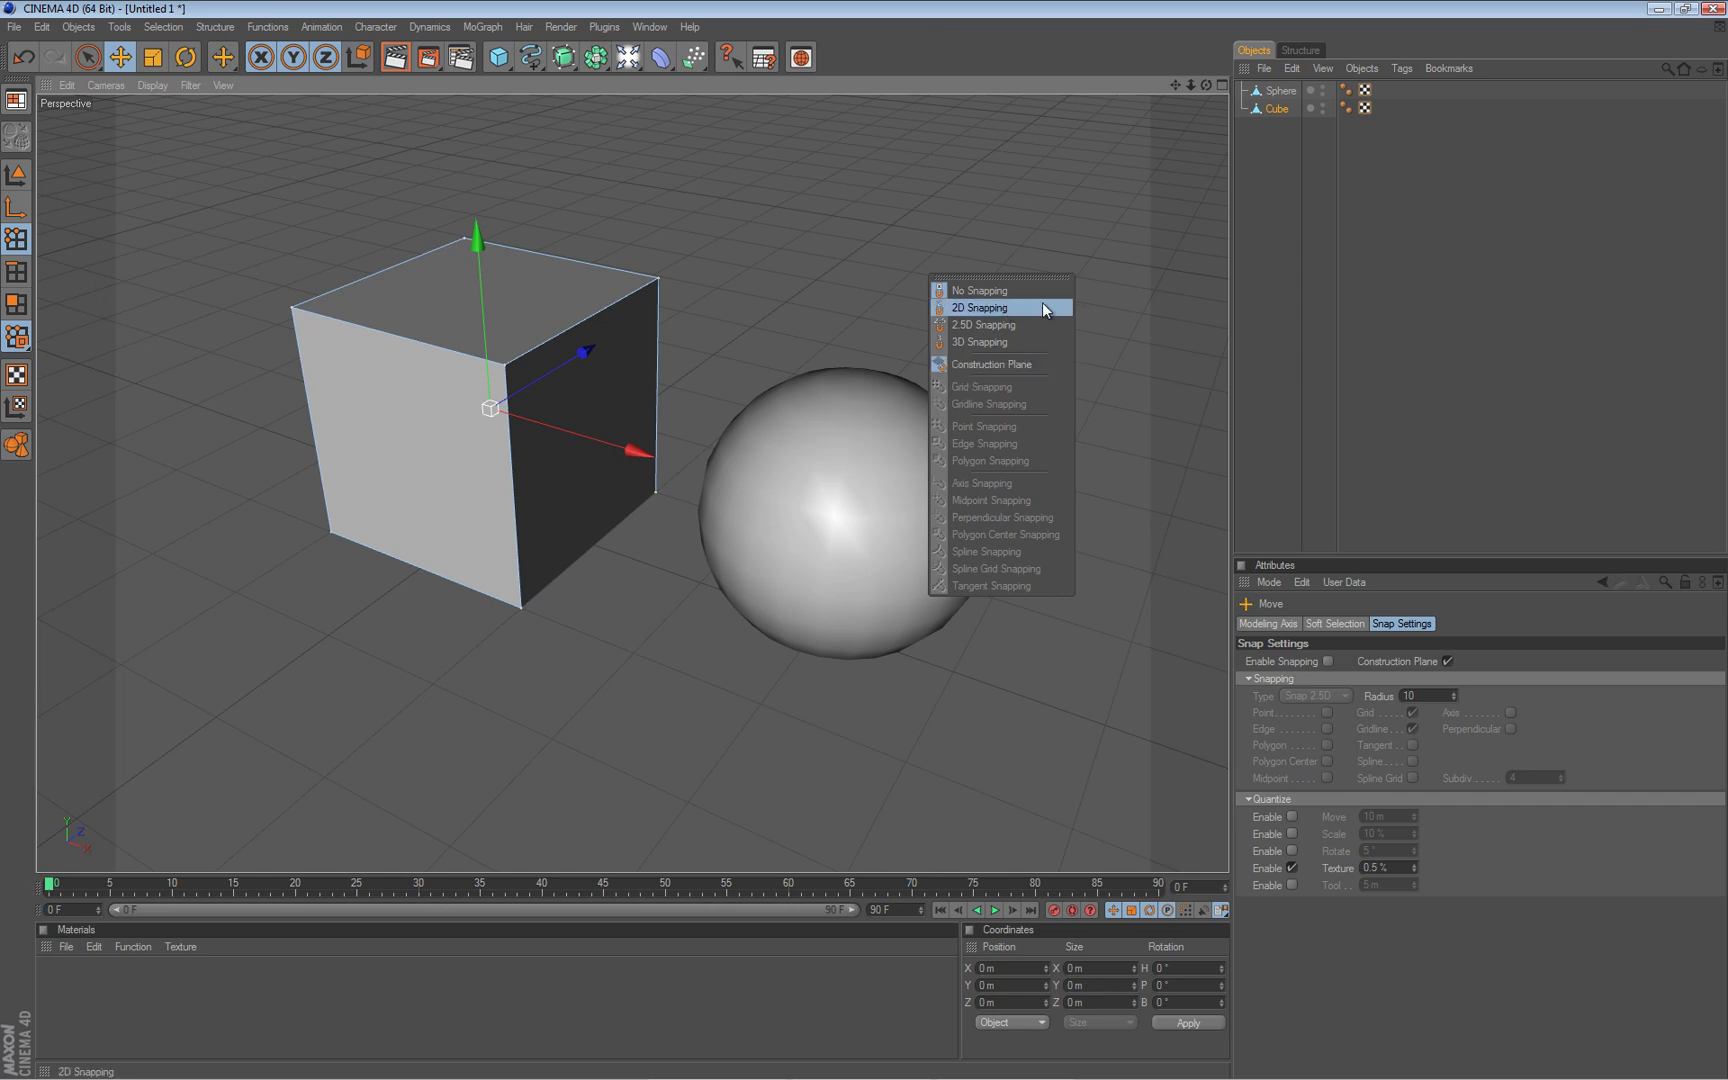
pyautogui.click(978, 278)
pyautogui.moveTo(966, 268); pyautogui.dragTo(1100, 102)
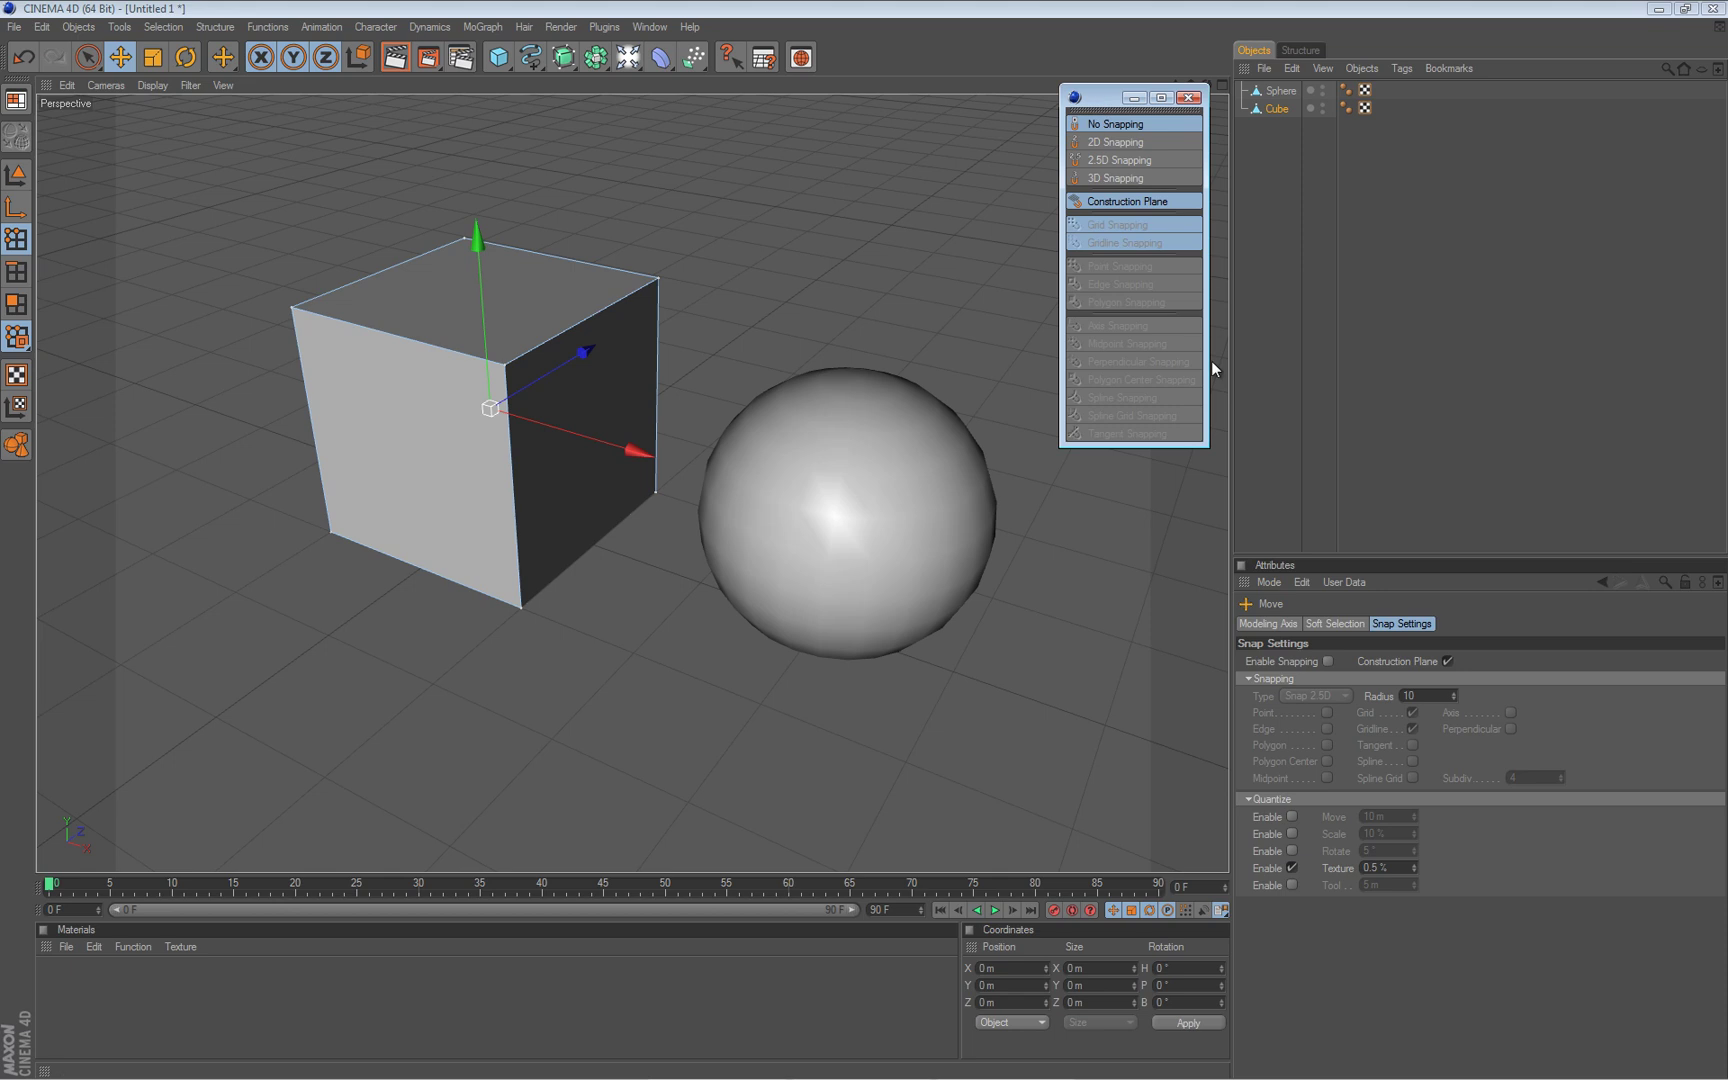
pyautogui.click(1190, 99)
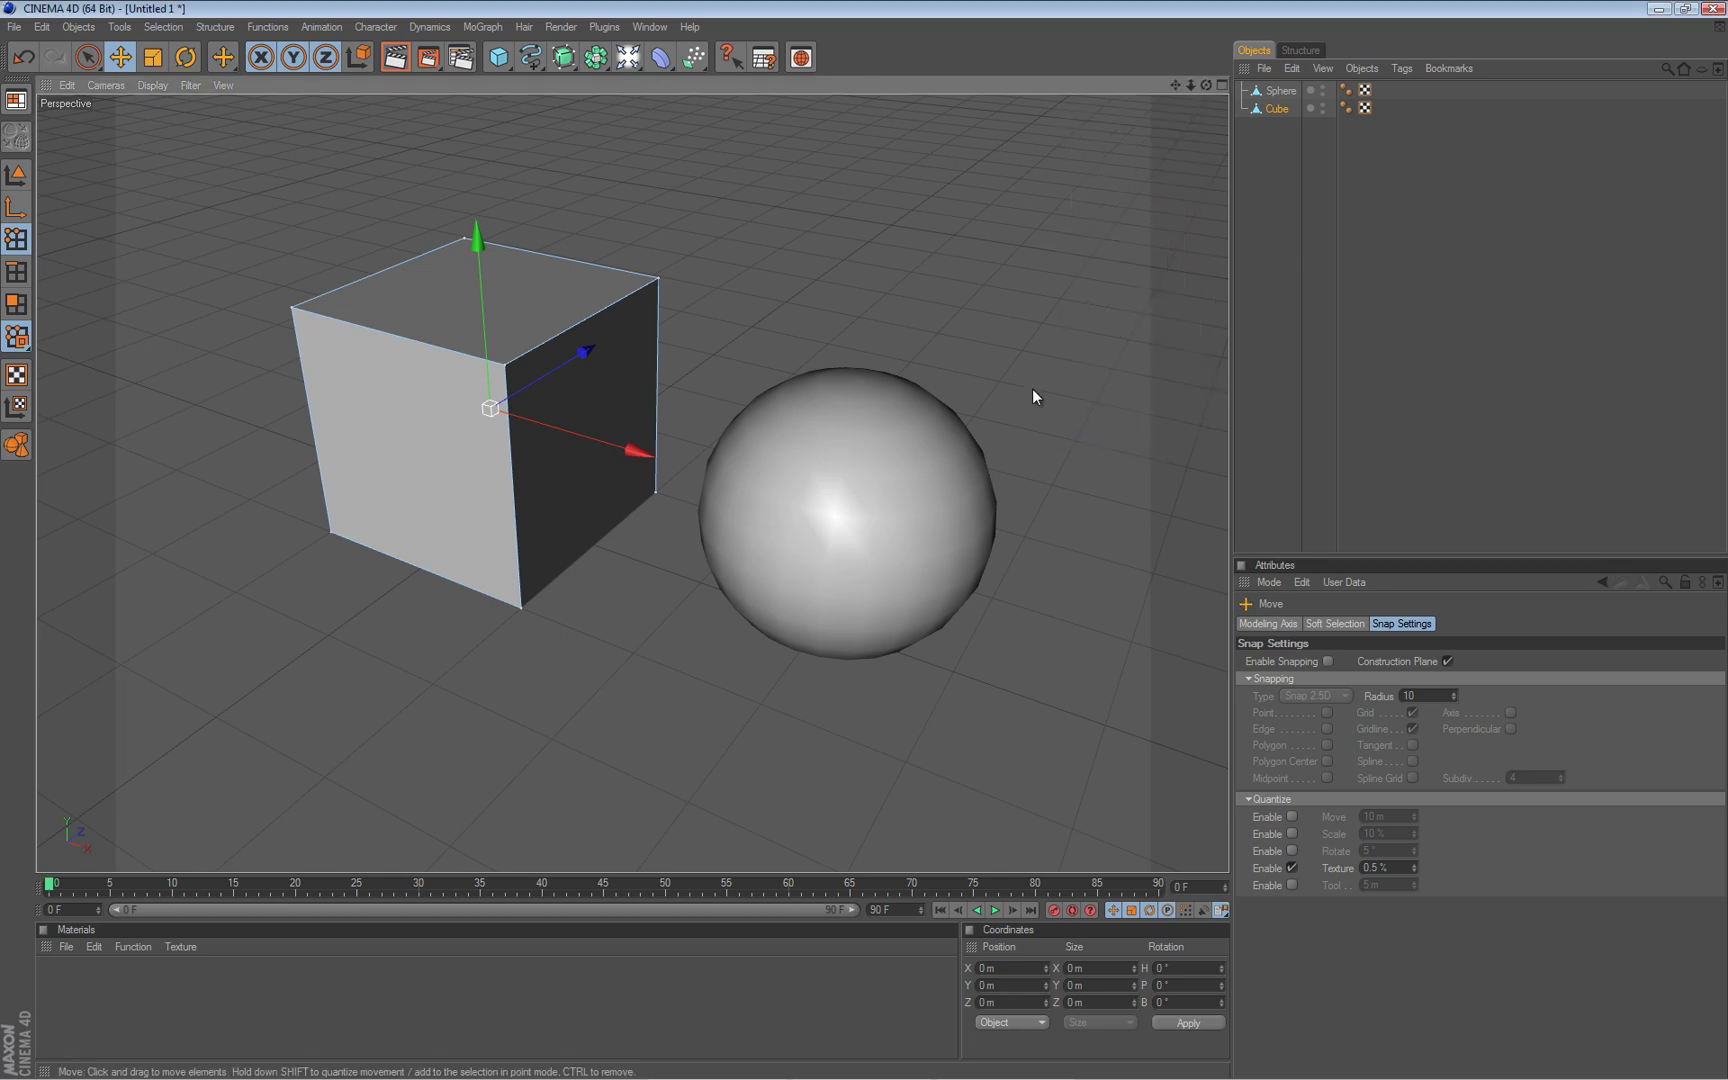
pyautogui.press('p')
pyautogui.click(845, 240)
# Detach the snapping options as a palette, dock it between the viewport and the object list, and narrow the object list to enlarge the viewport.
pyautogui.press('p')
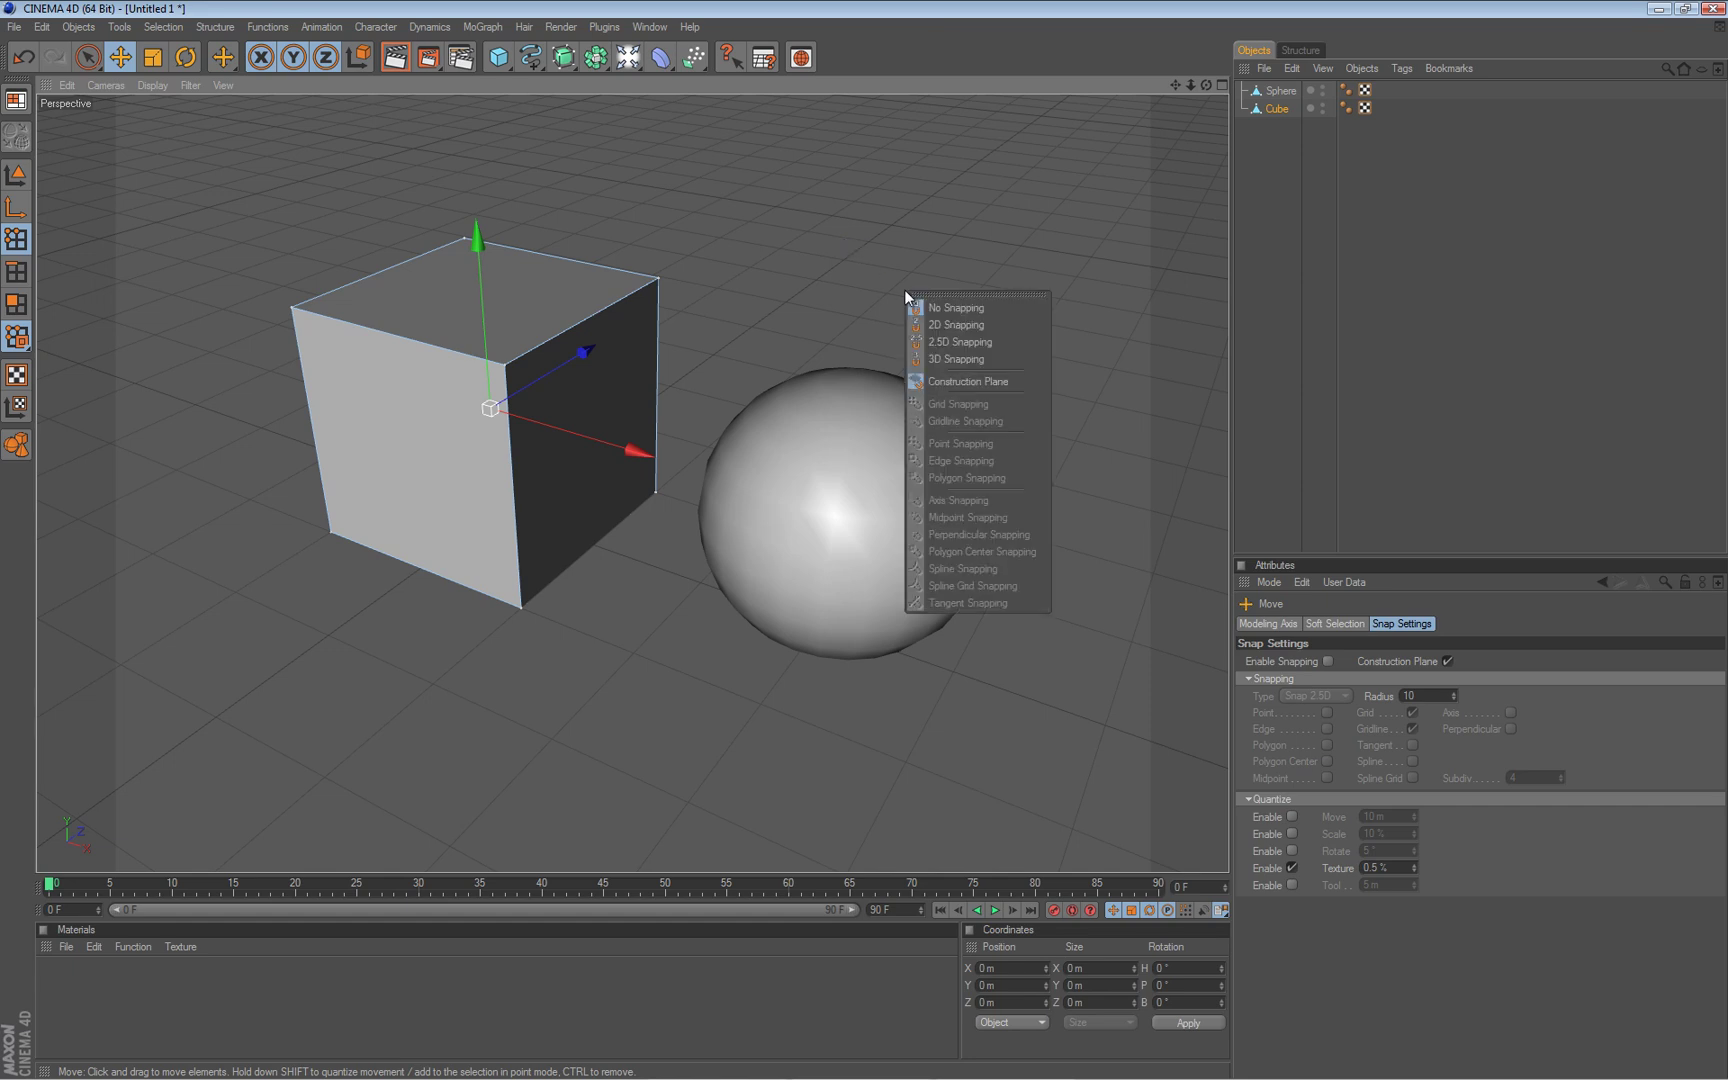
pyautogui.click(1019, 293)
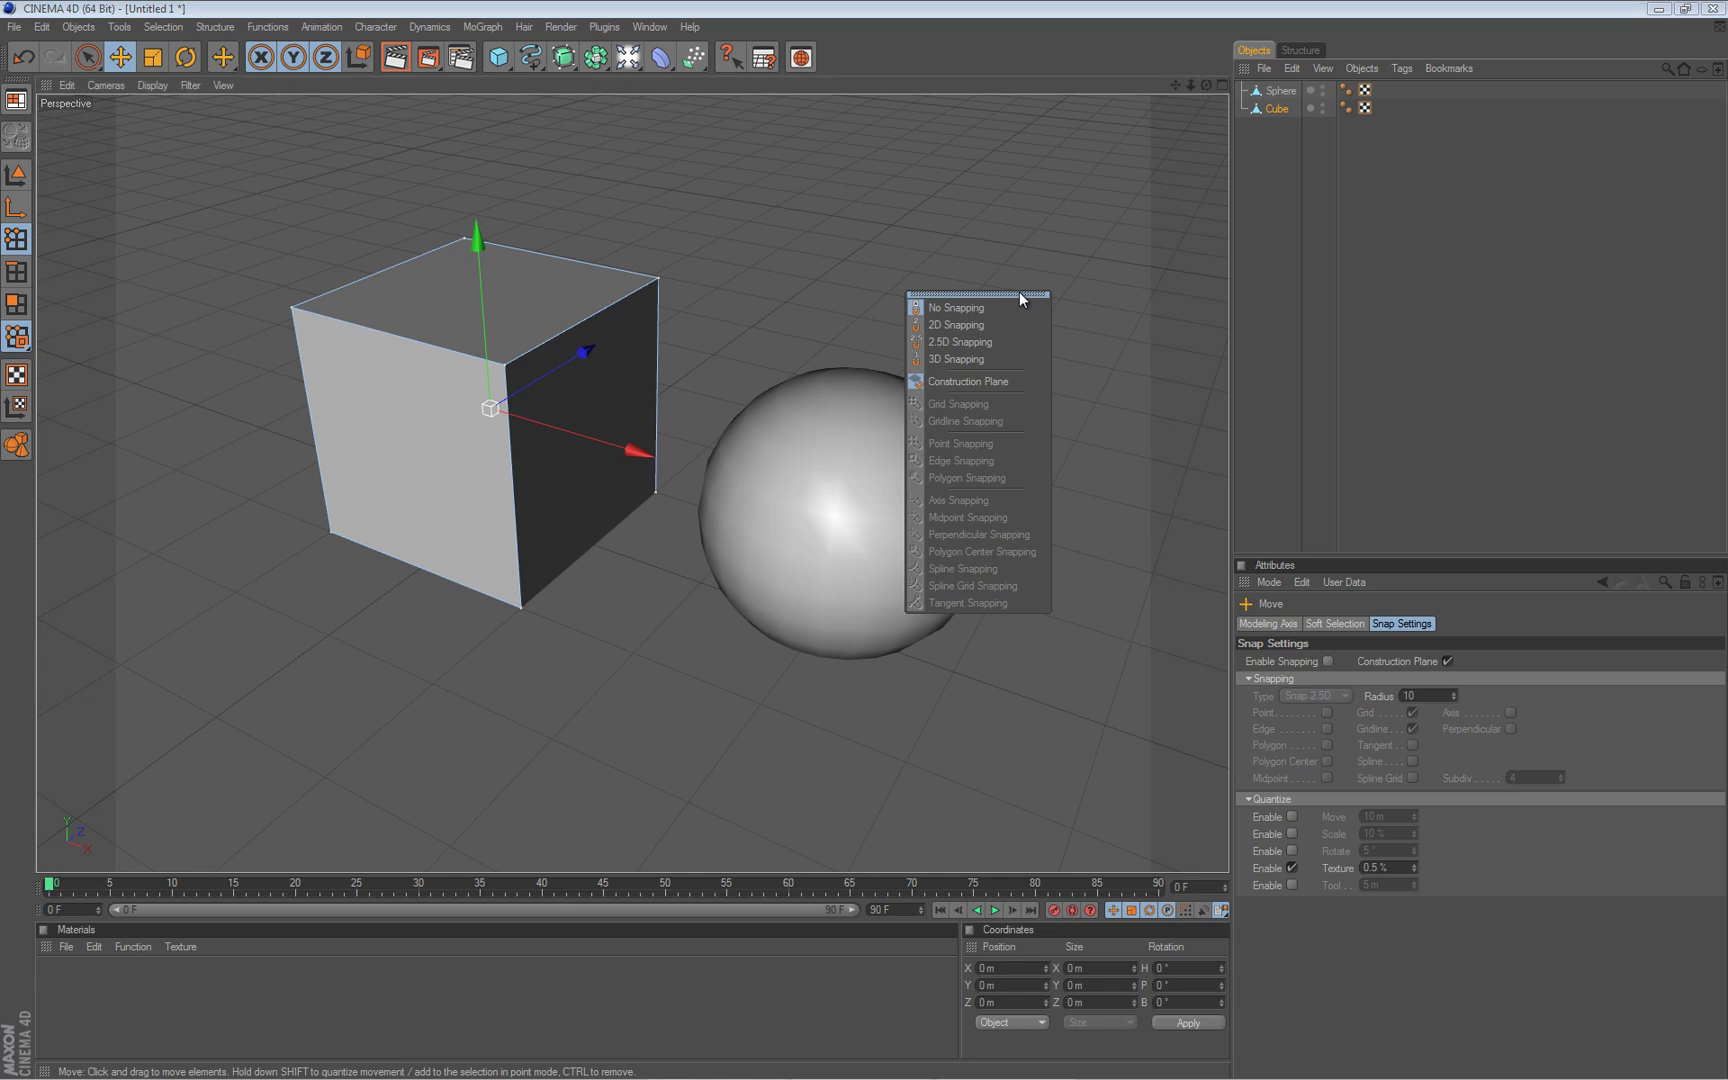
pyautogui.moveTo(958, 281); pyautogui.dragTo(1031, 143)
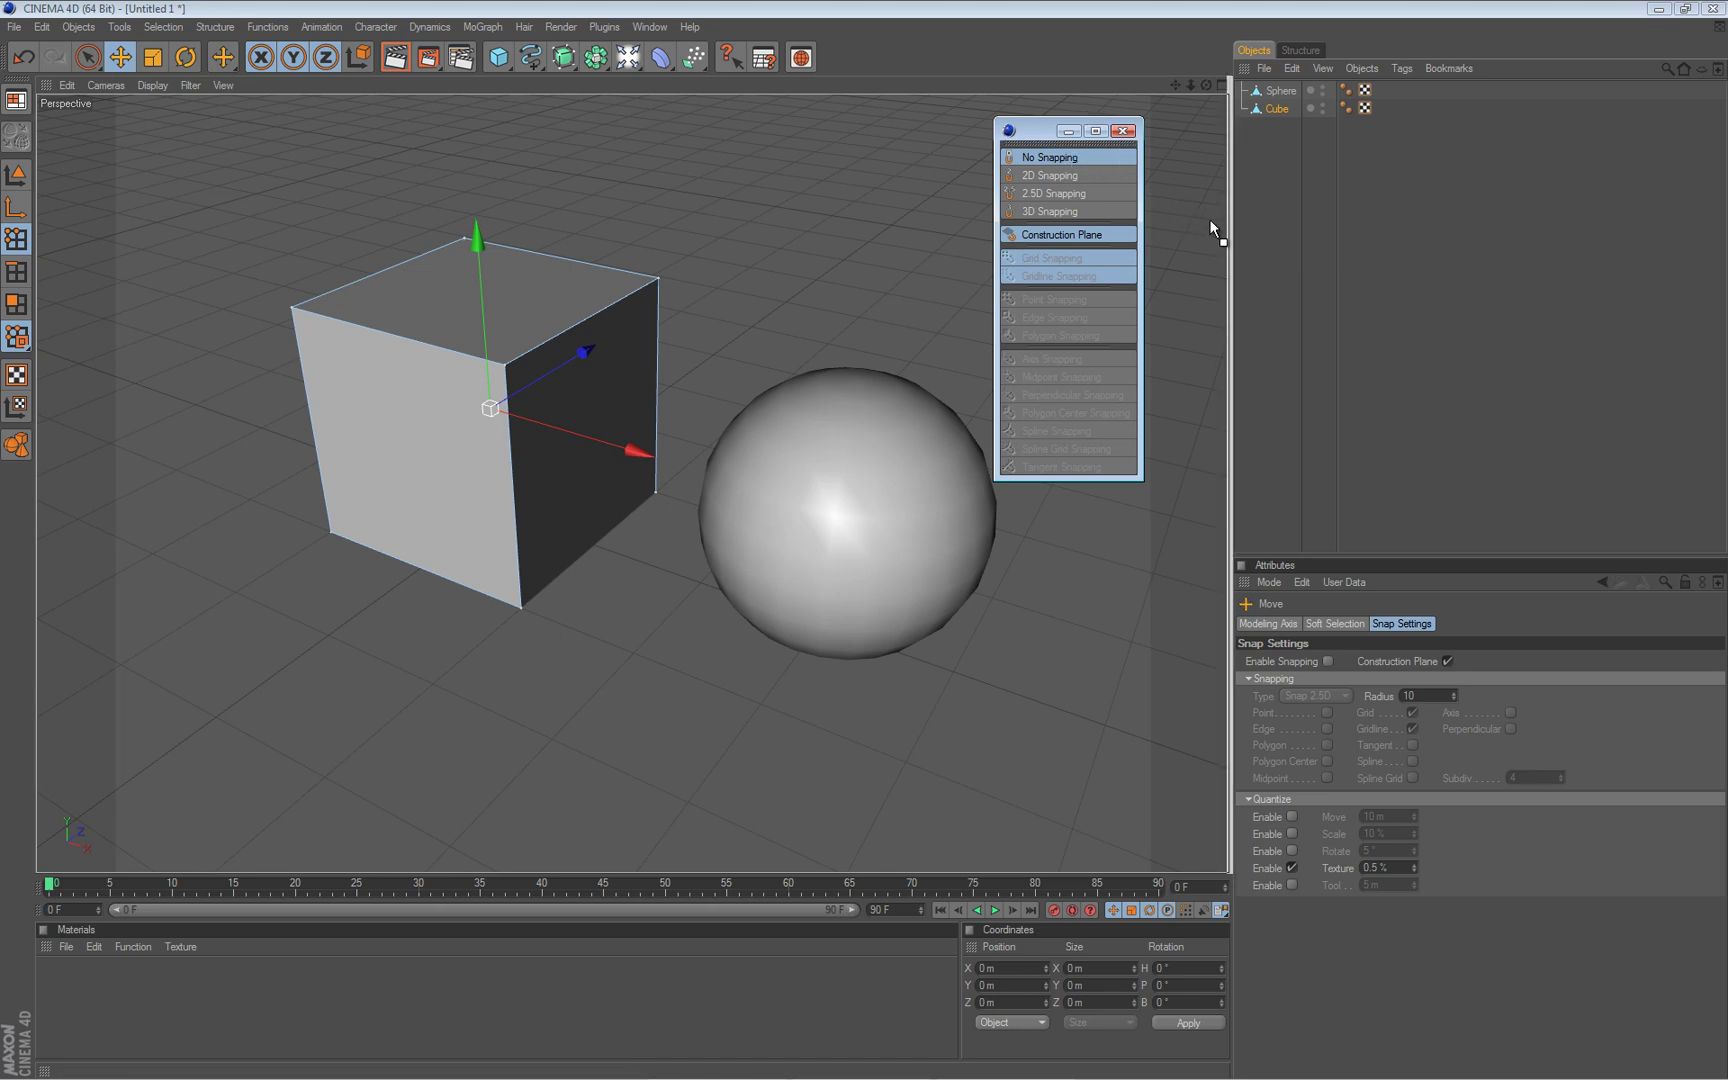
pyautogui.moveTo(1218, 226); pyautogui.dragTo(1212, 225)
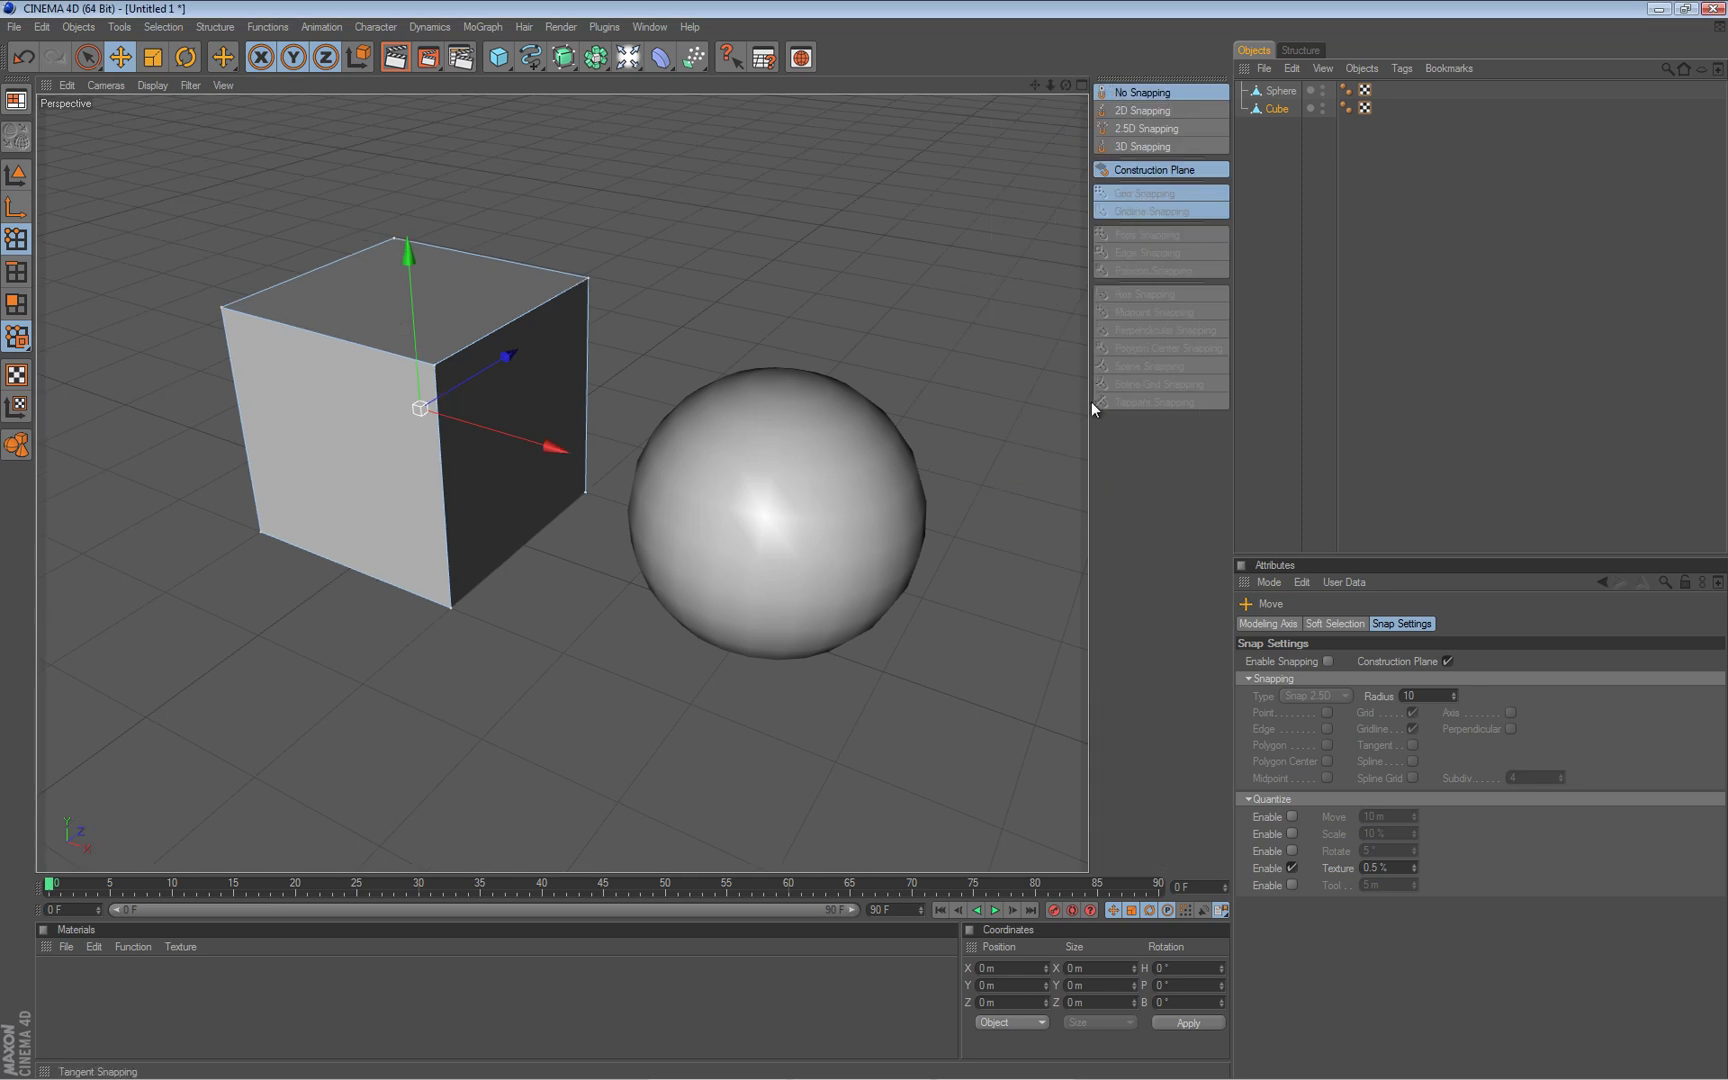
pyautogui.moveTo(1336, 290); pyautogui.dragTo(1401, 297)
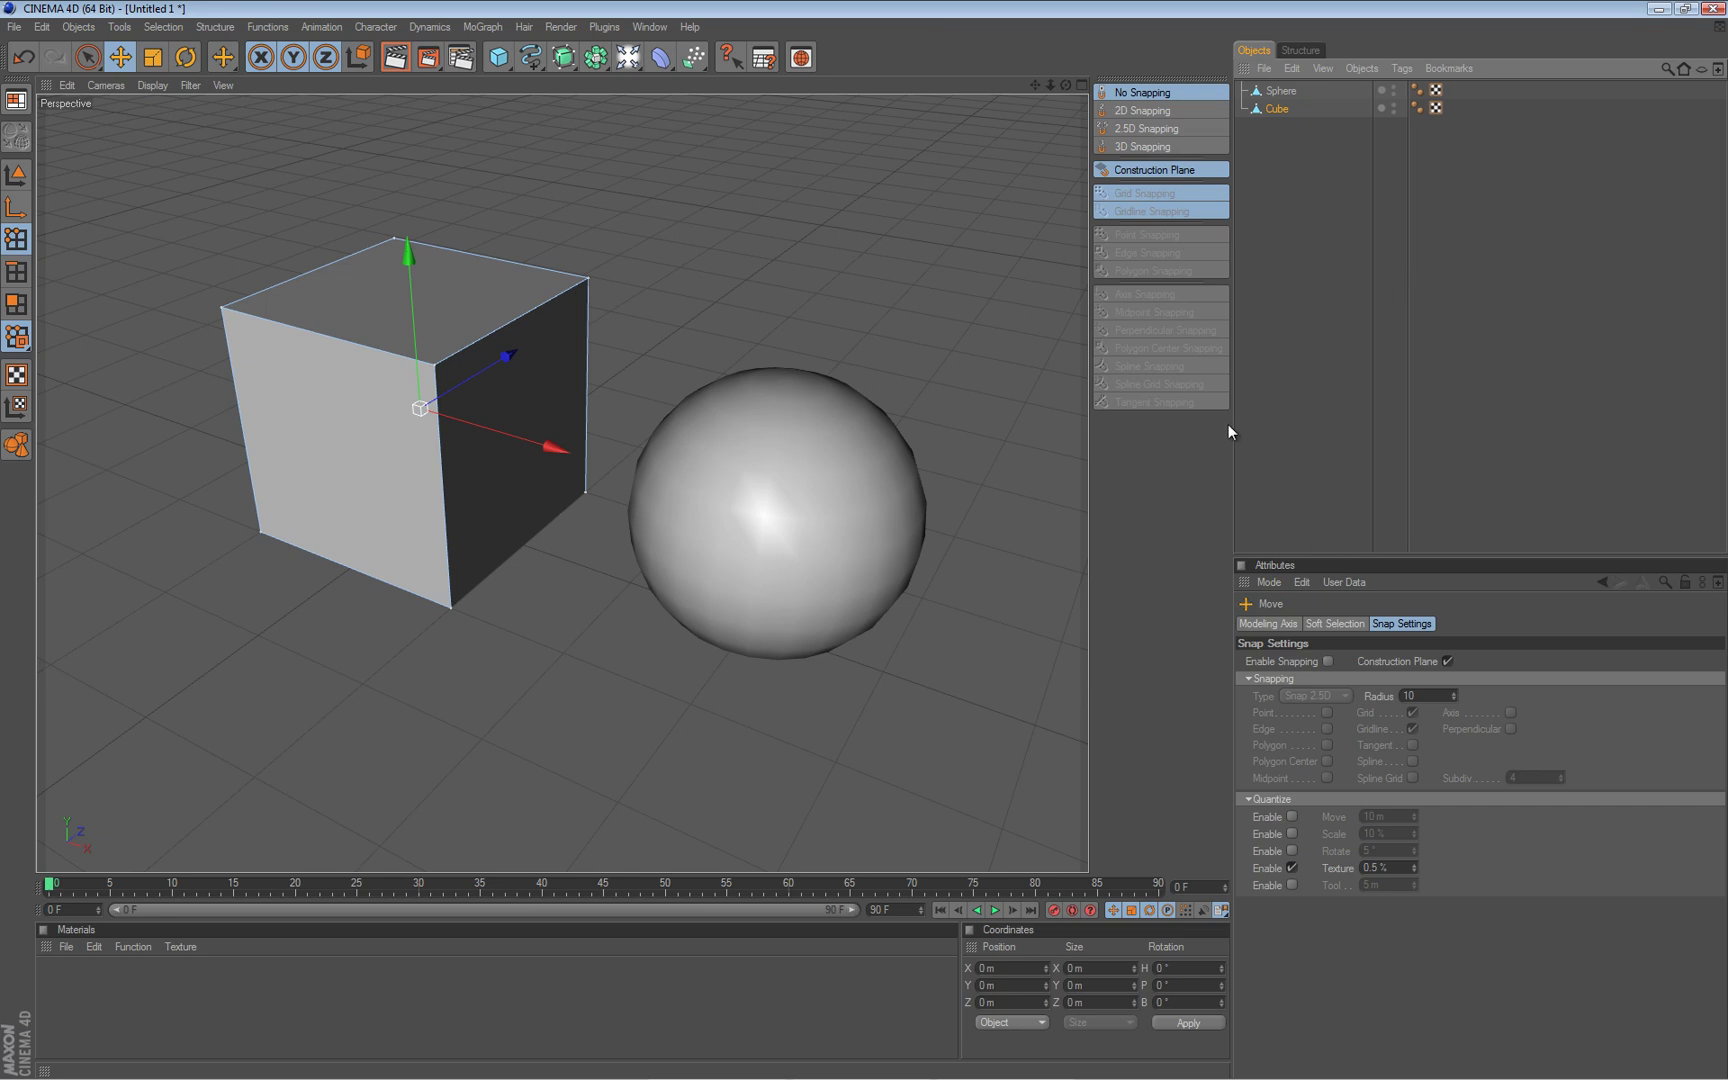
pyautogui.moveTo(1238, 429); pyautogui.dragTo(1315, 429)
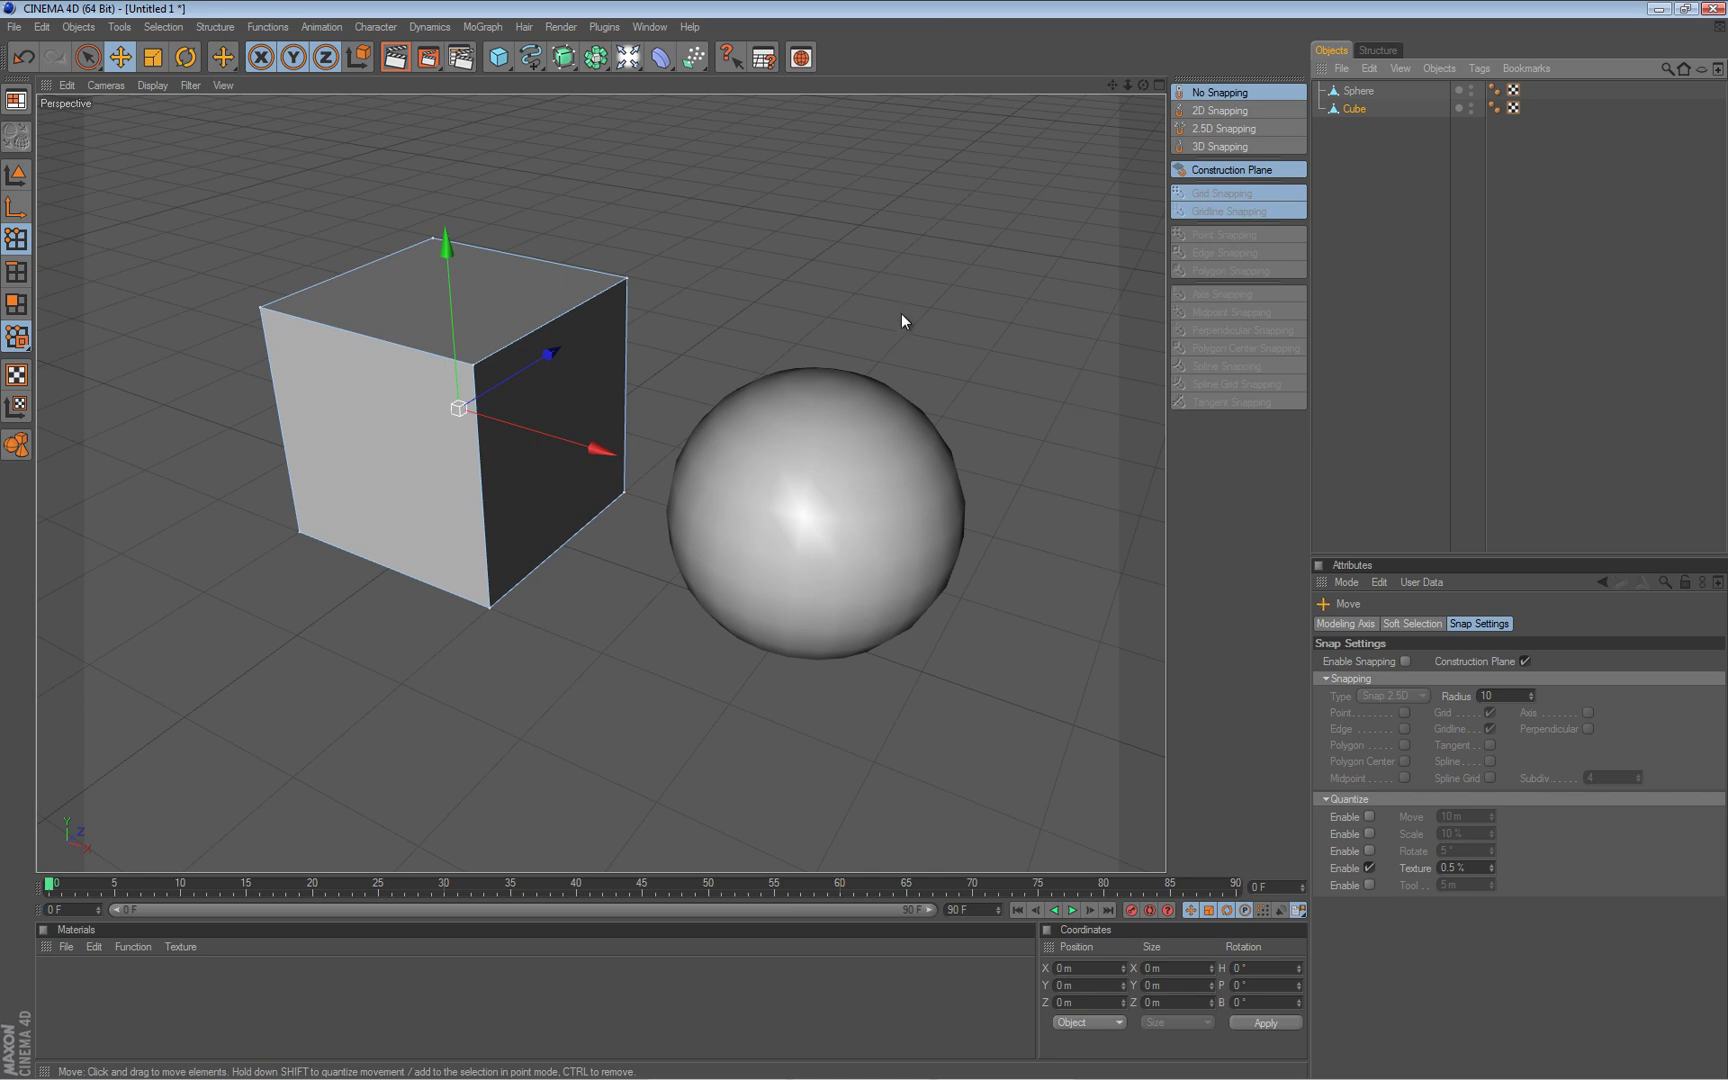
# Select the cube's near upper corner point and turn on 3D Snapping.
pyautogui.click(480, 364)
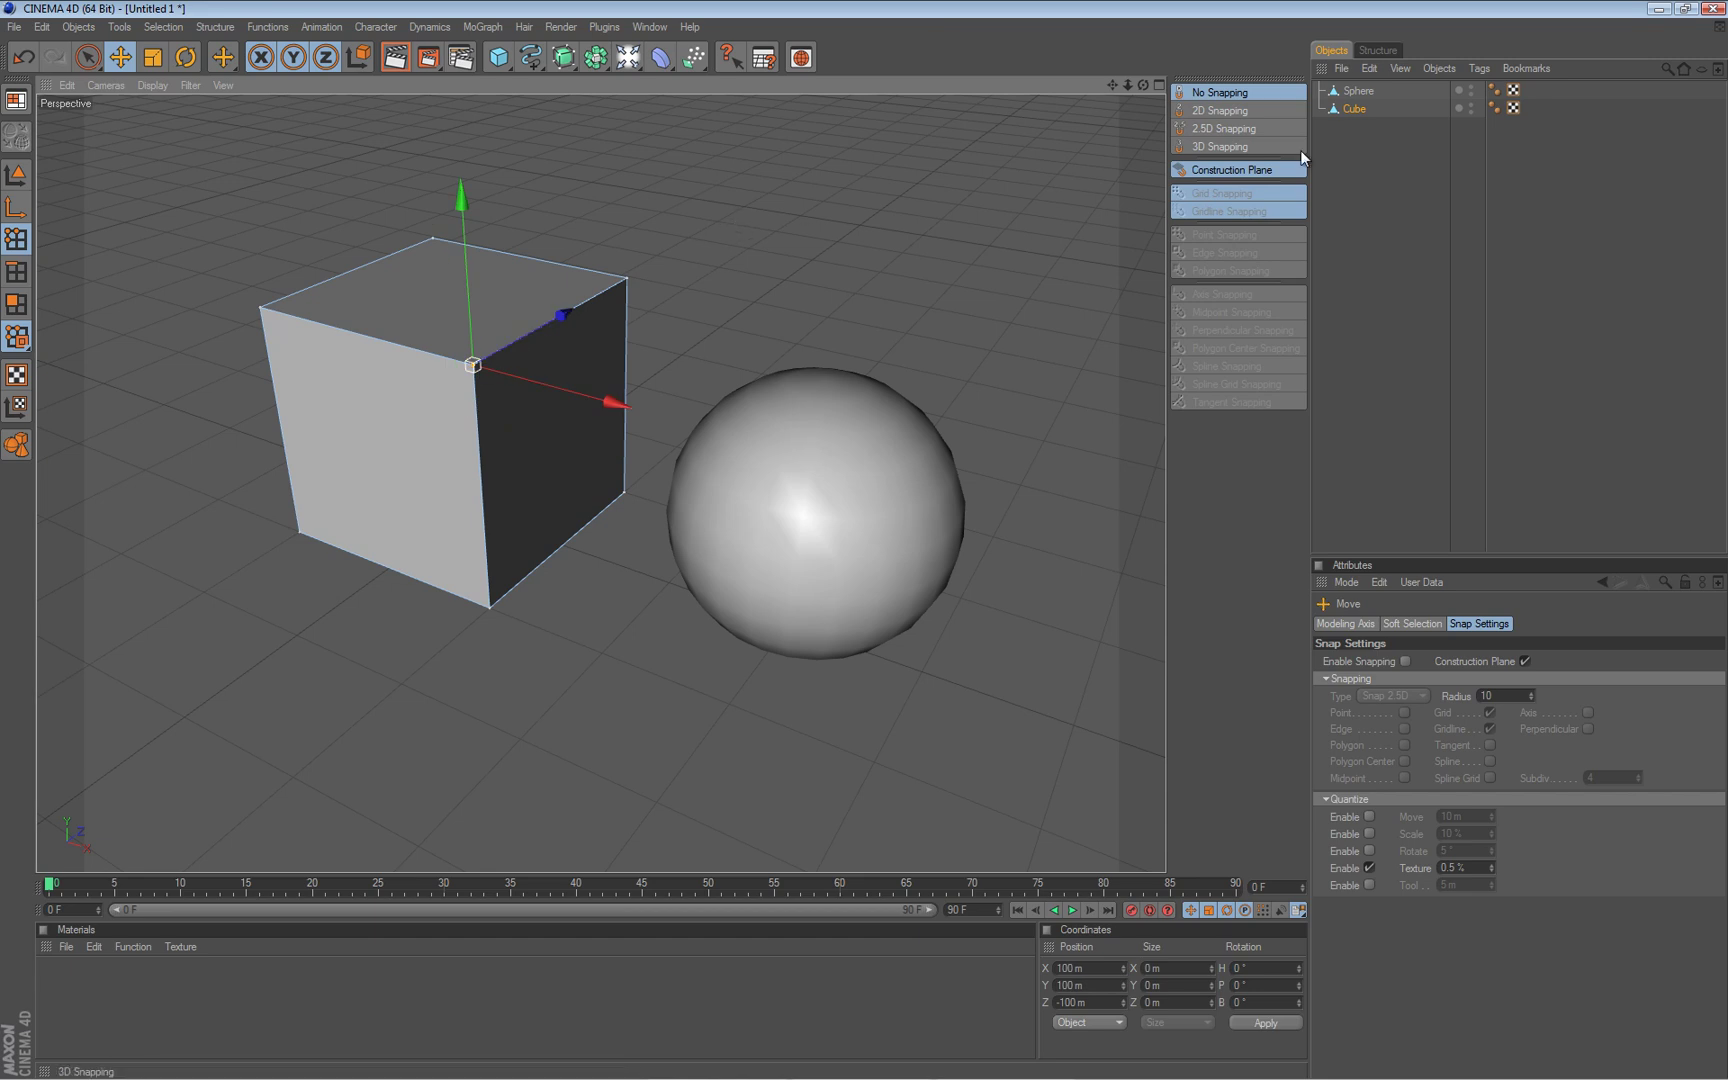
pyautogui.click(1226, 146)
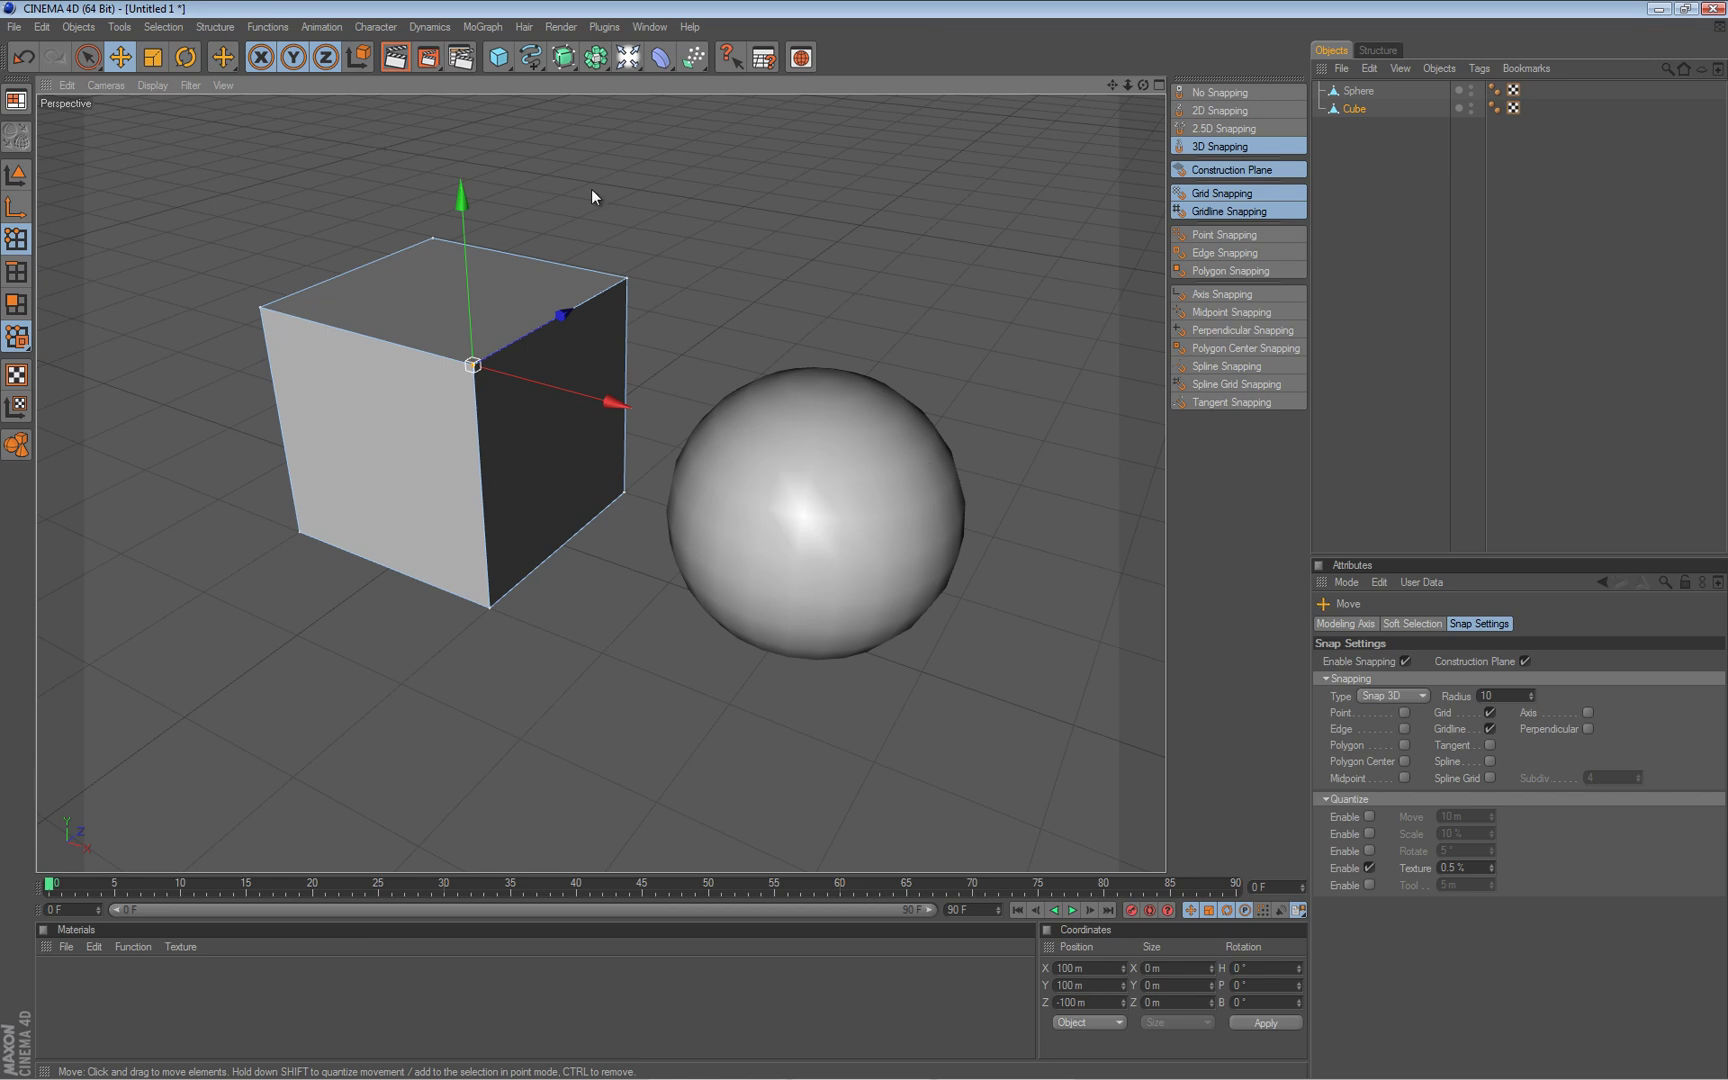
# Set the perspective view's display to Gouraud Shading (Lines).
pyautogui.click(155, 88)
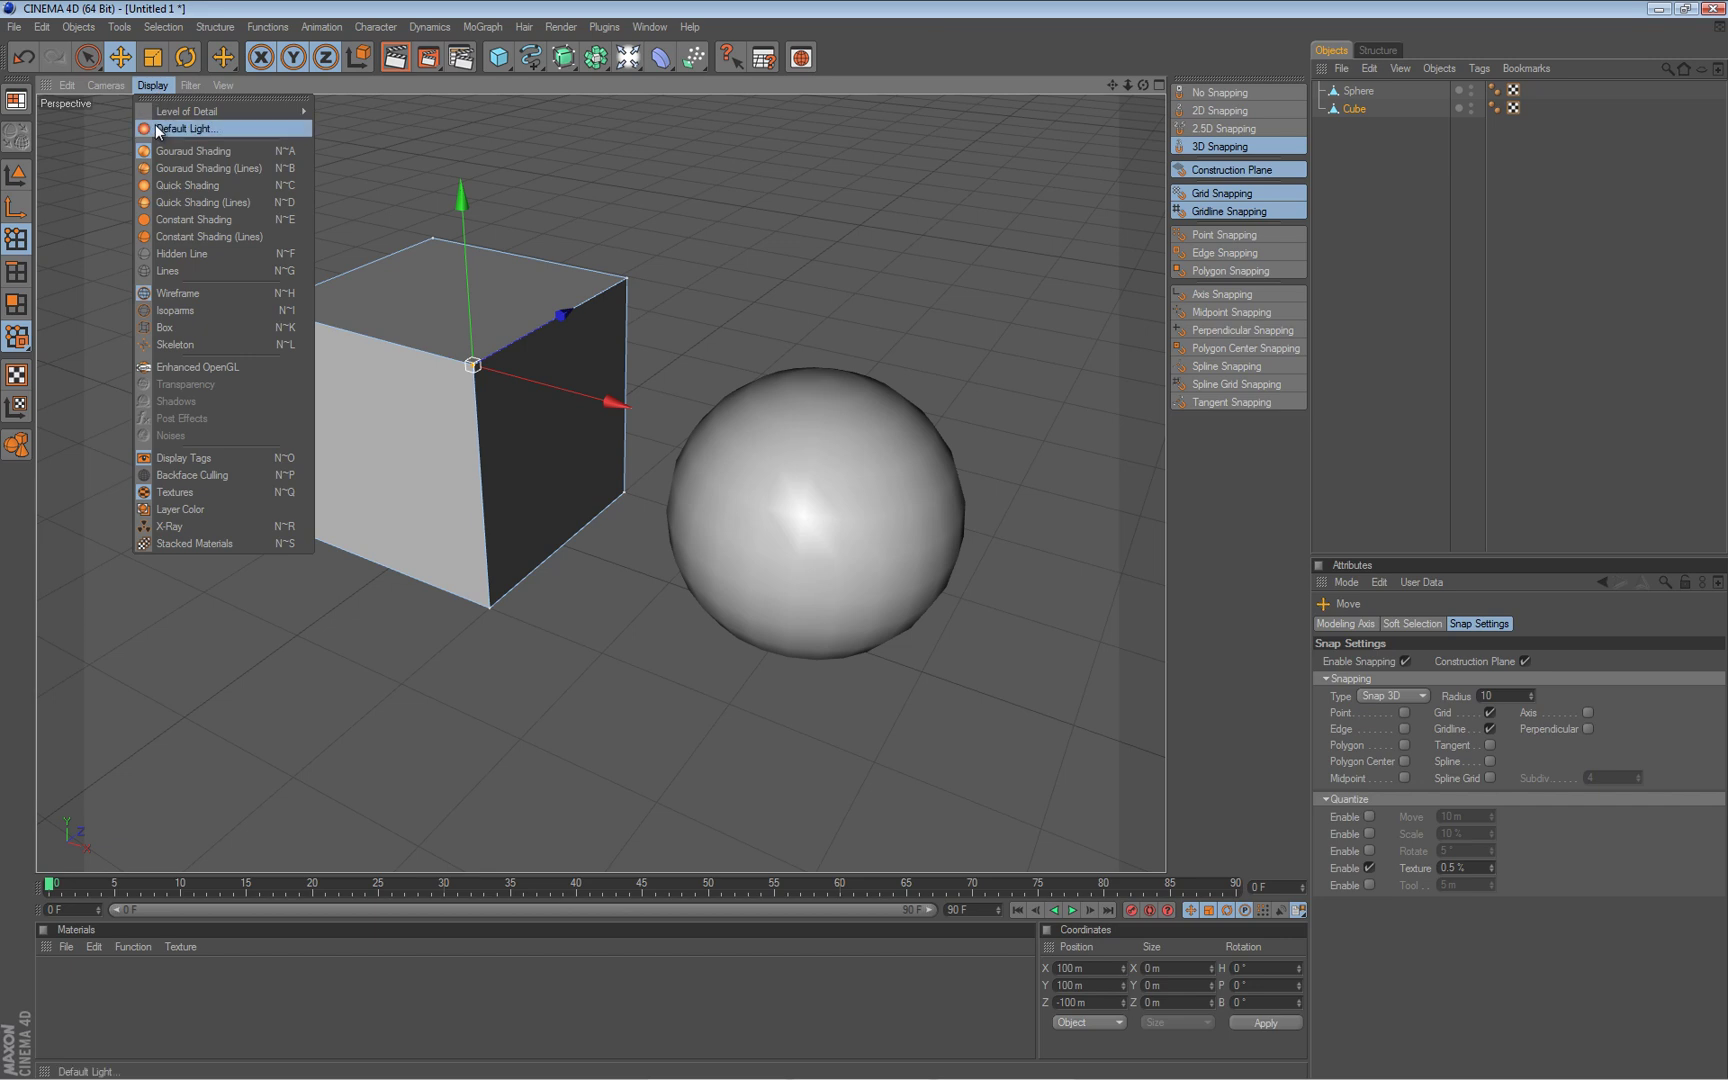
pyautogui.click(255, 170)
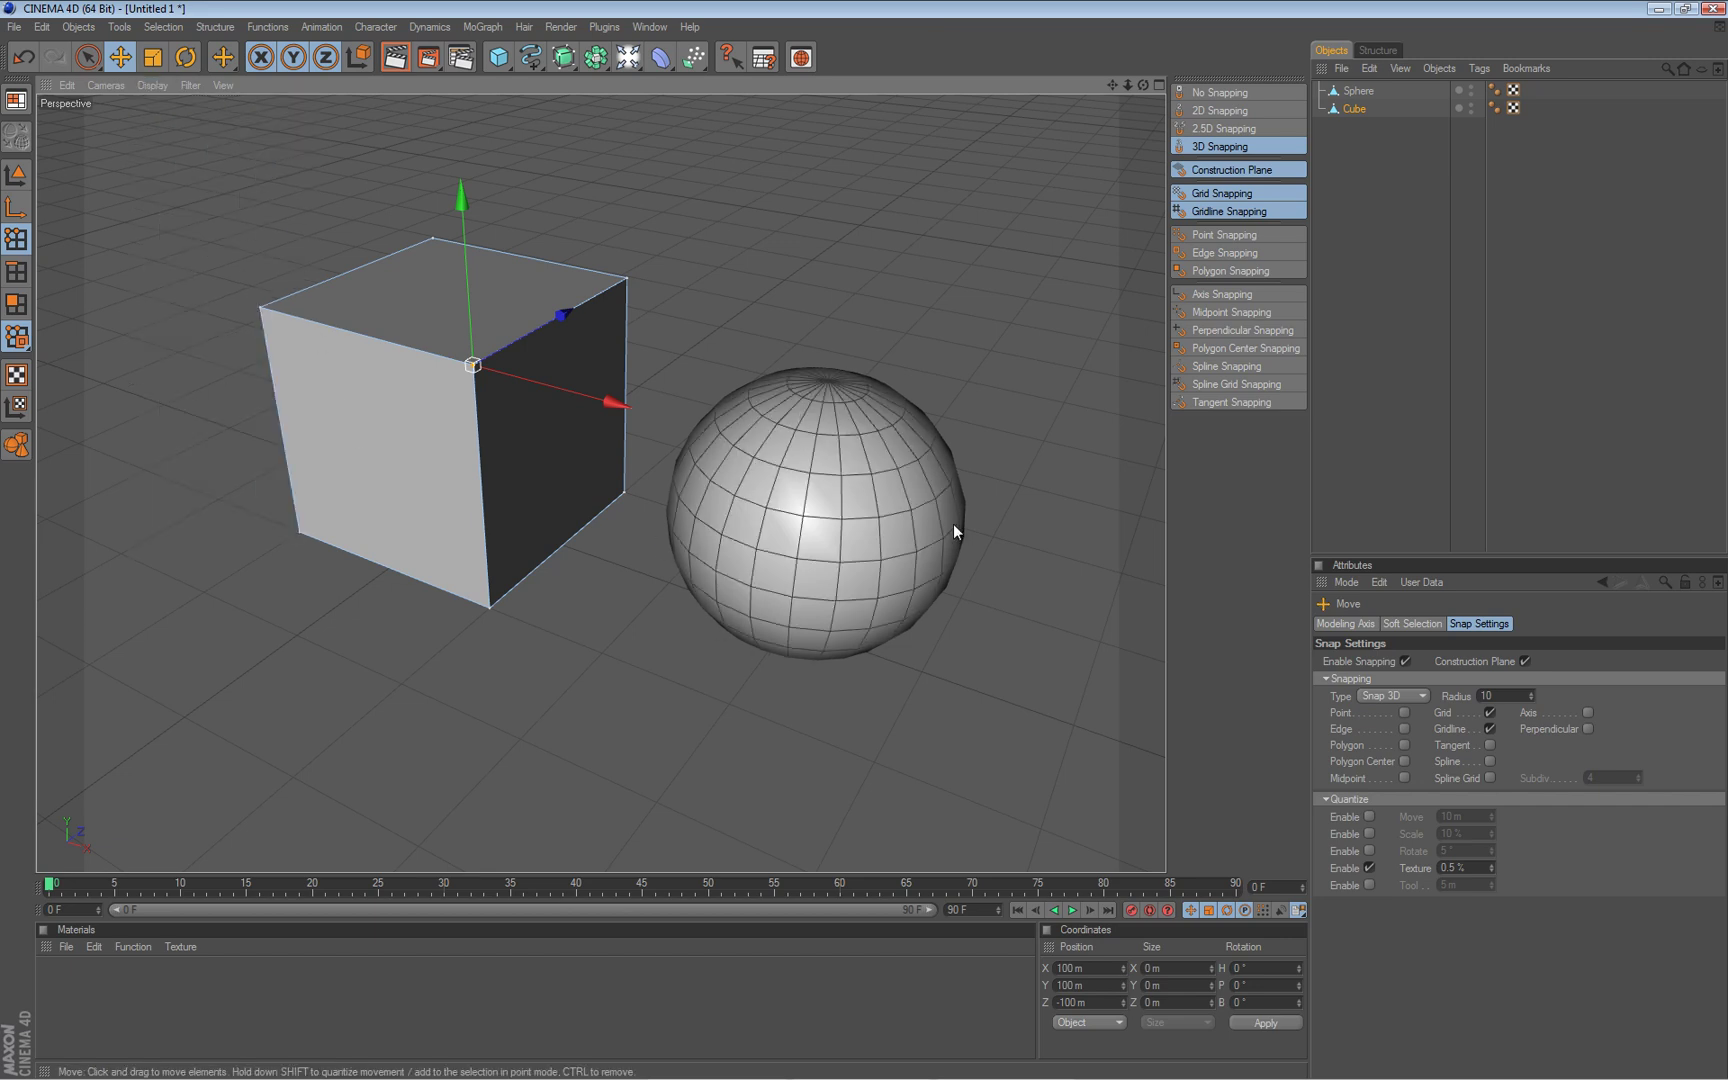
# Turn off Construction Plane, Grid and Gridline Snapping, and turn on Point Snapping.
pyautogui.keyDown('alt'); pyautogui.moveTo(863, 540); pyautogui.dragTo(863, 540); pyautogui.keyUp('alt')
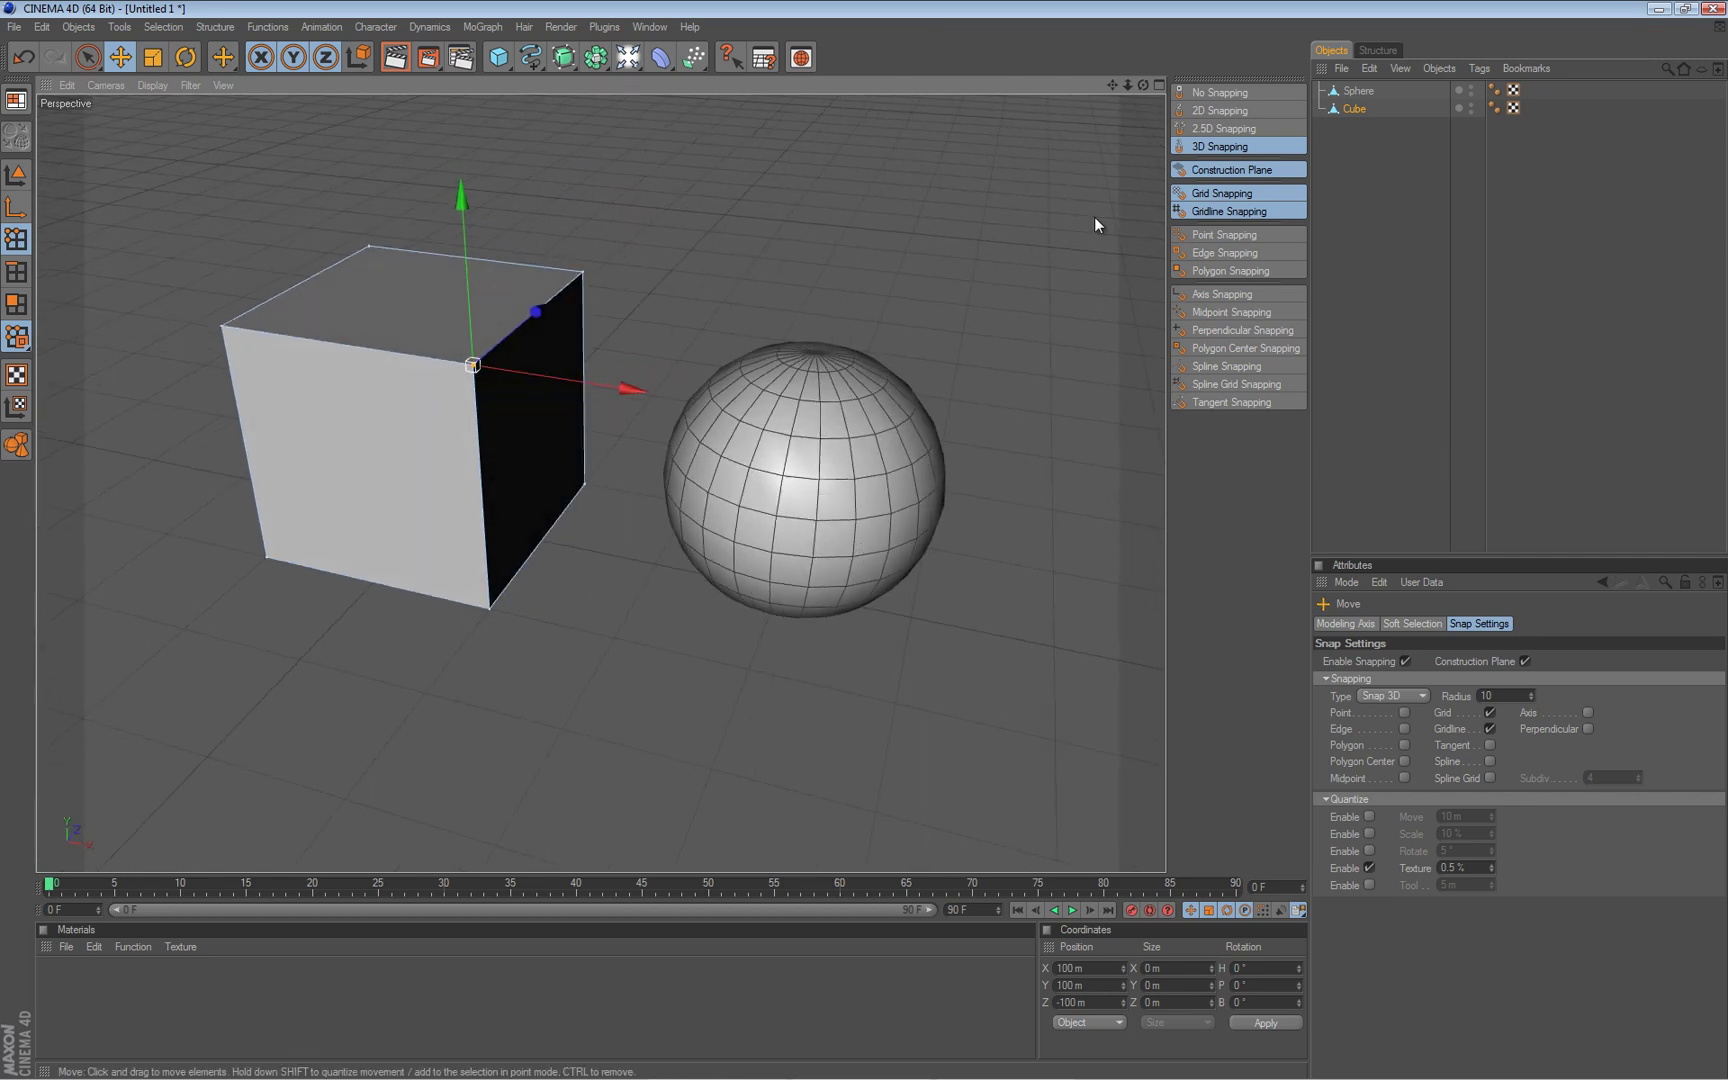
pyautogui.click(1234, 170)
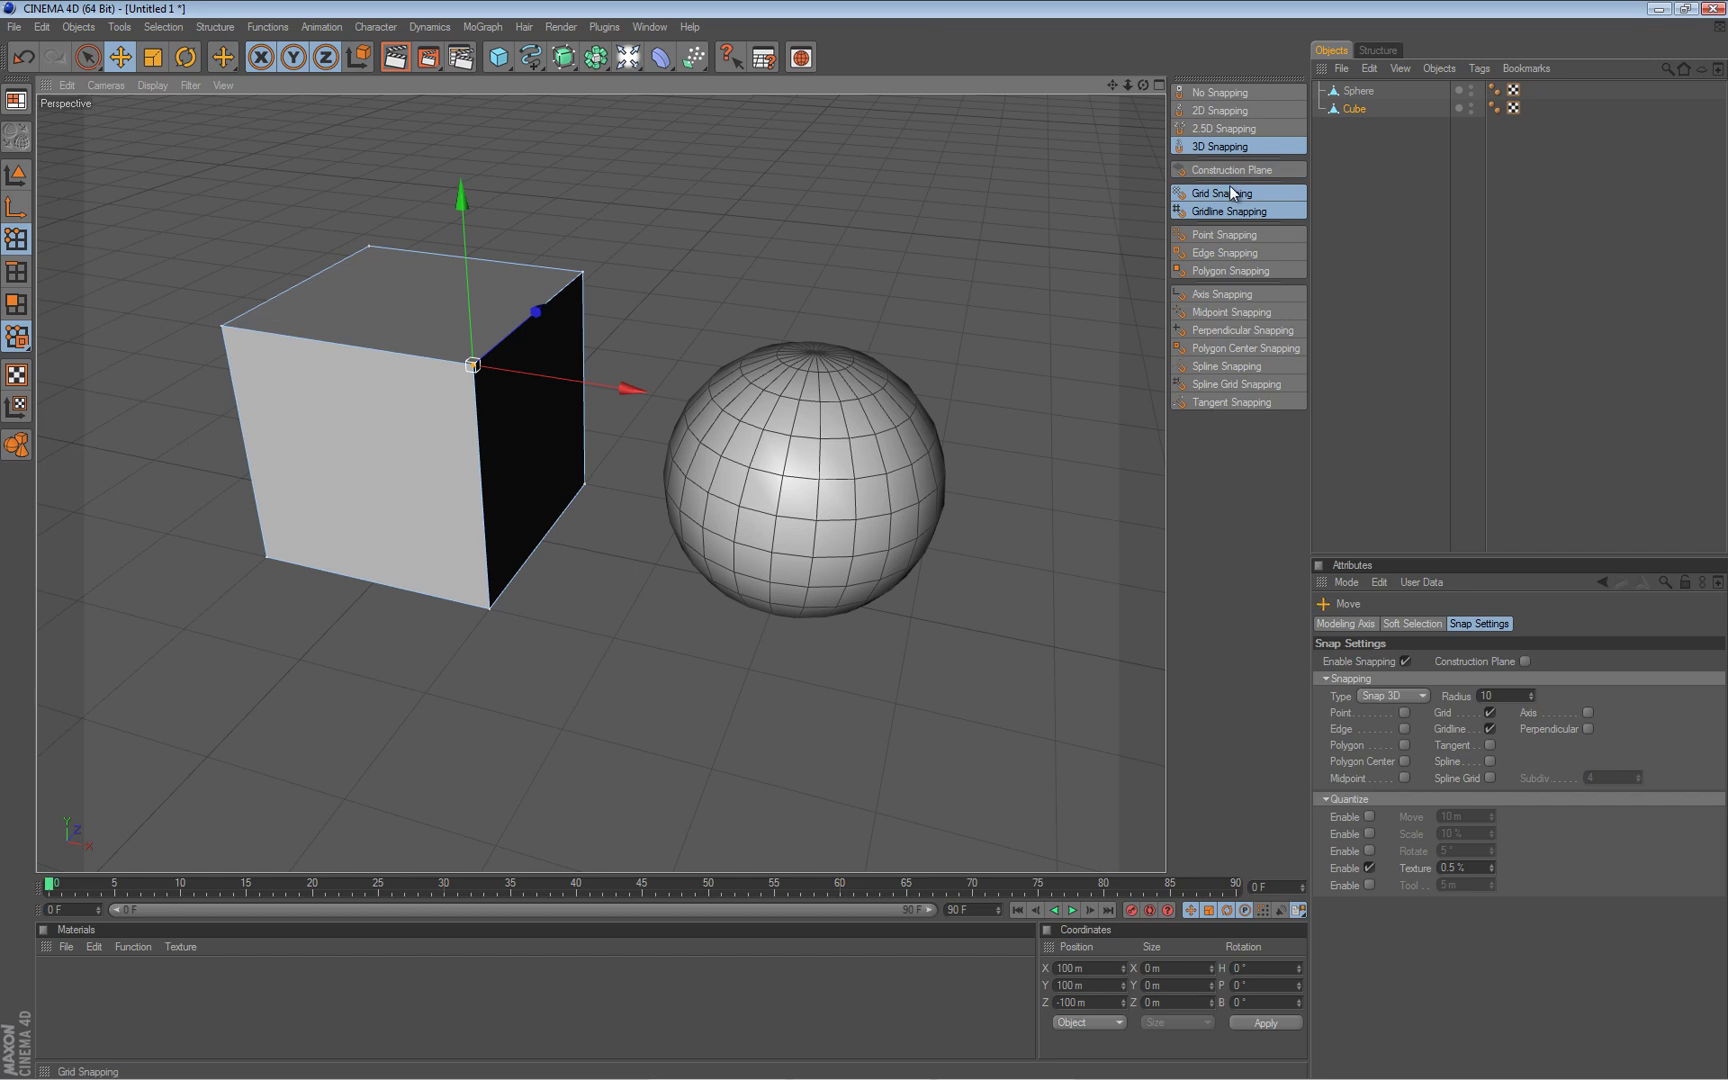
pyautogui.click(1228, 194)
pyautogui.click(1221, 208)
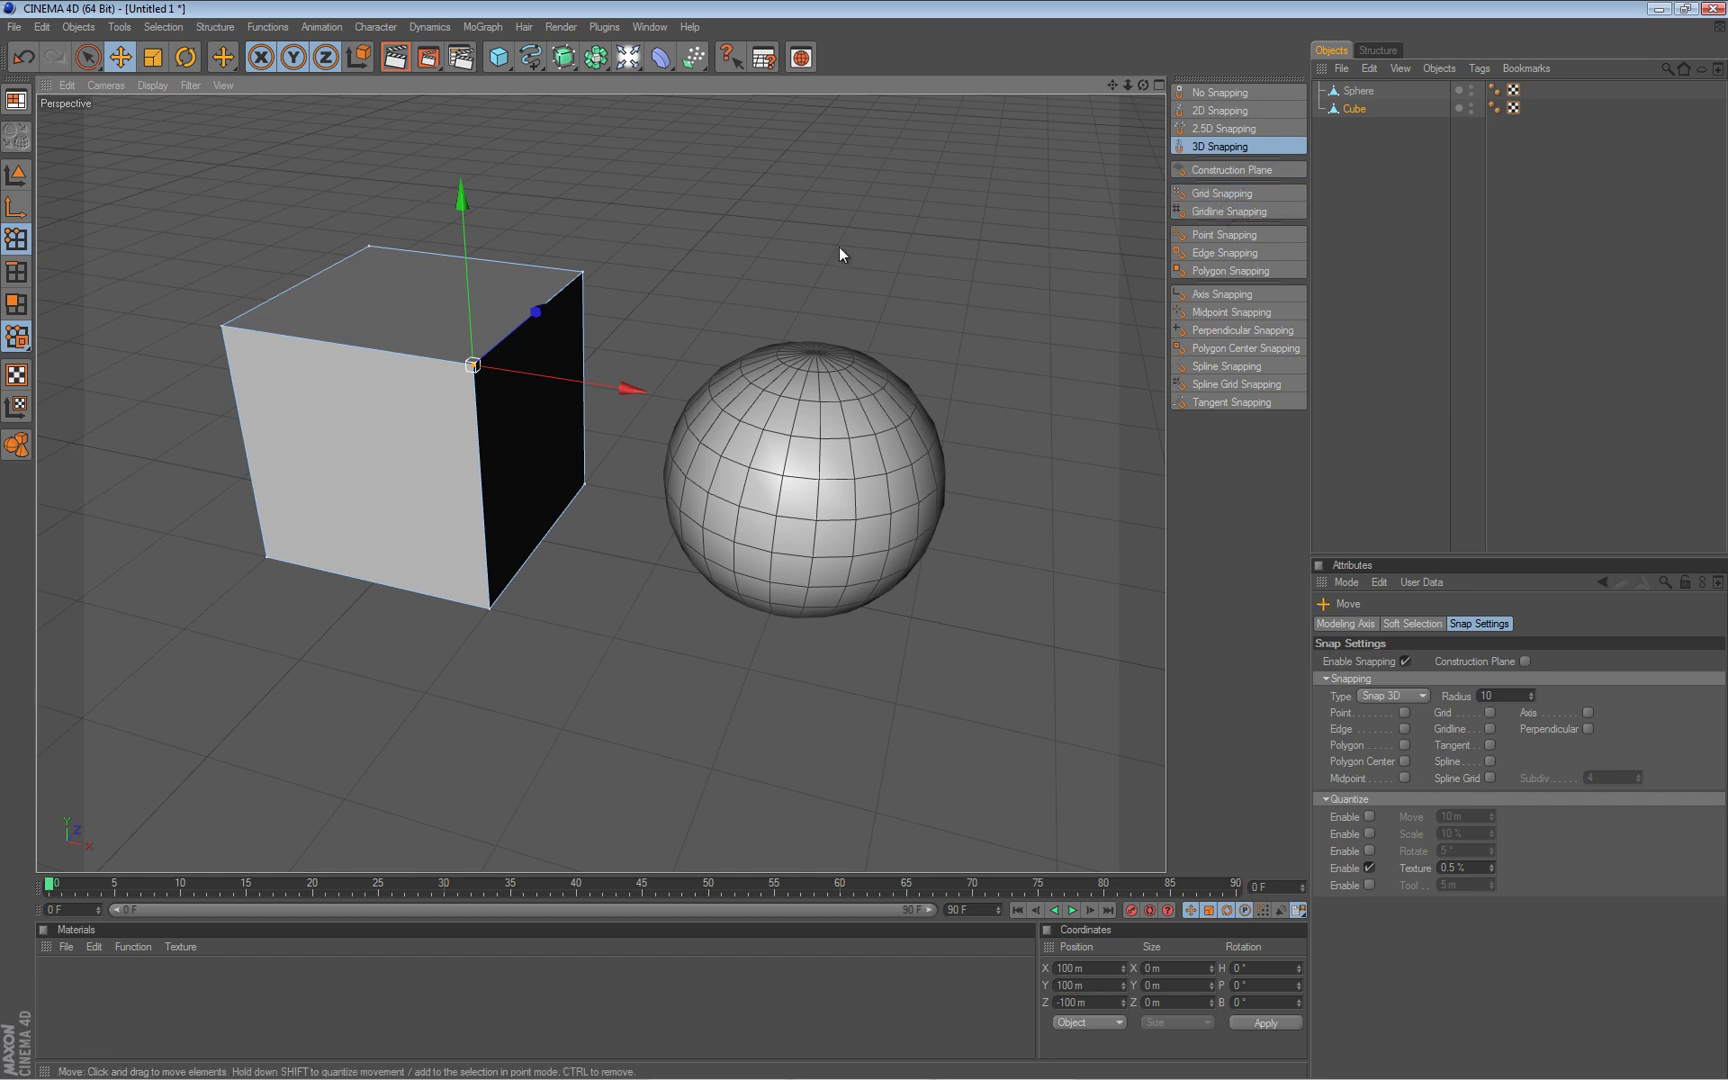
pyautogui.keyDown('alt'); pyautogui.moveTo(861, 540); pyautogui.dragTo(864, 537); pyautogui.keyUp('alt')
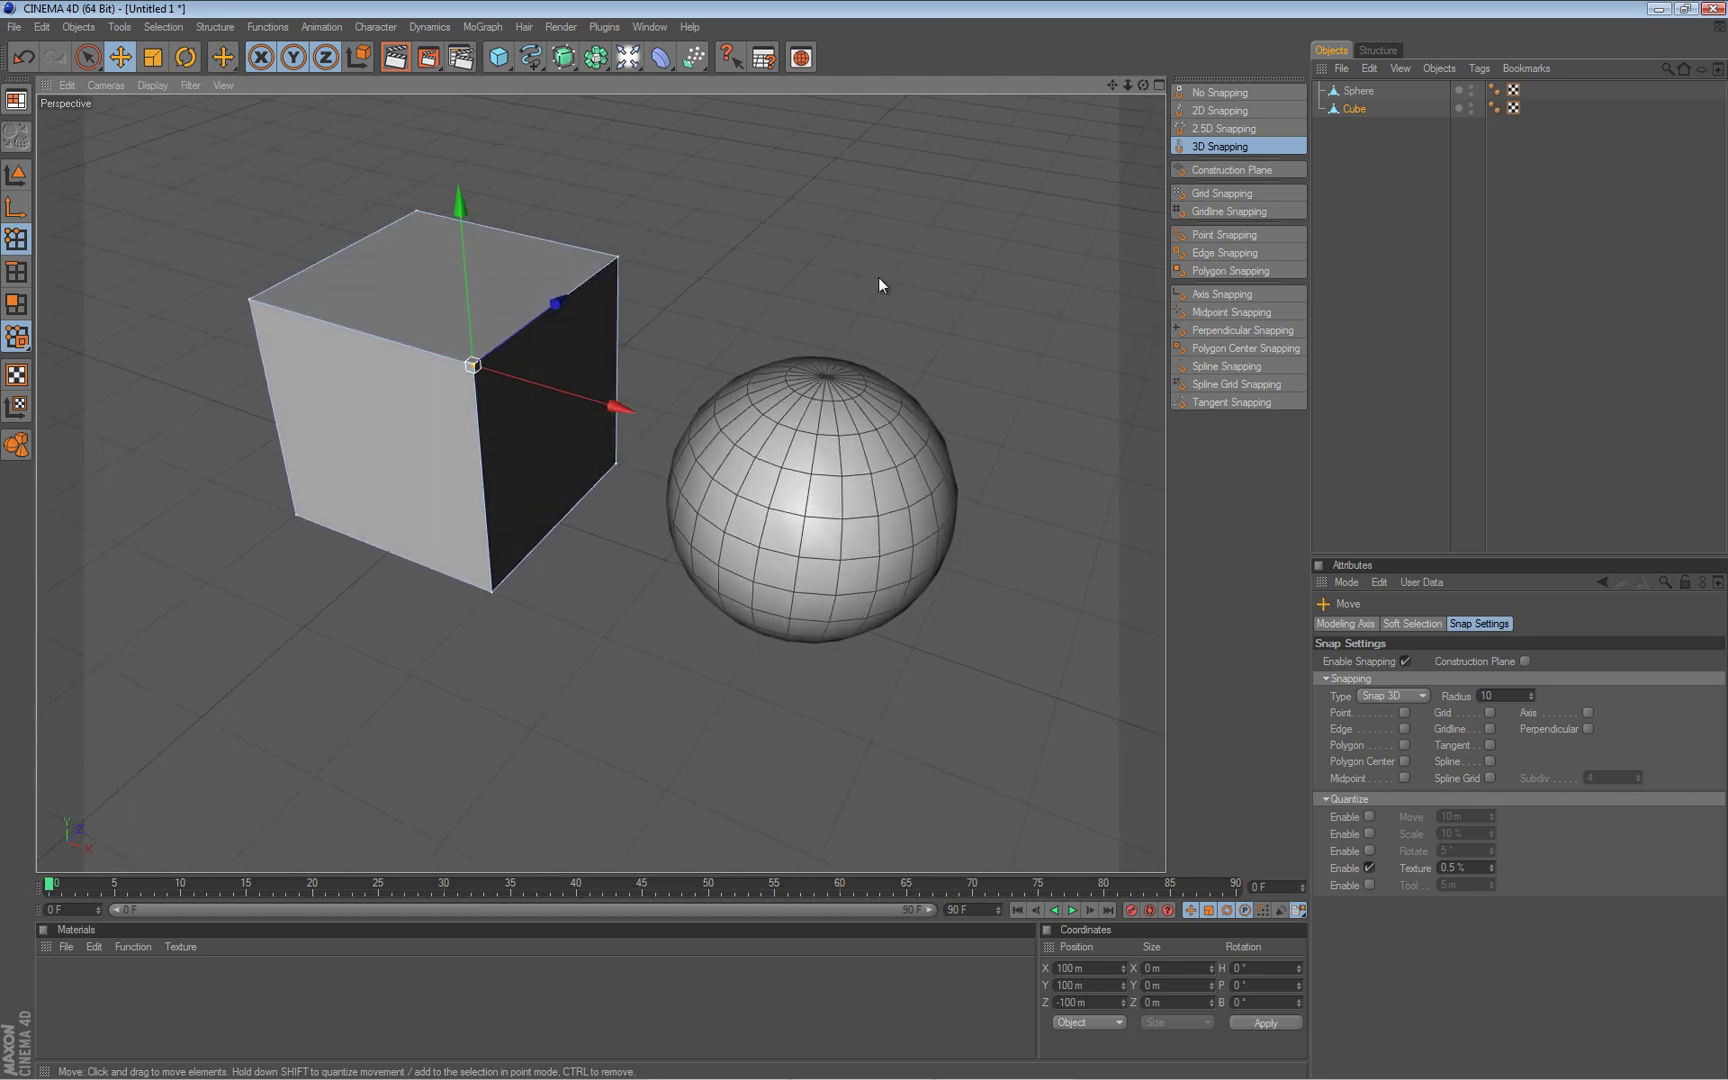
pyautogui.click(1212, 236)
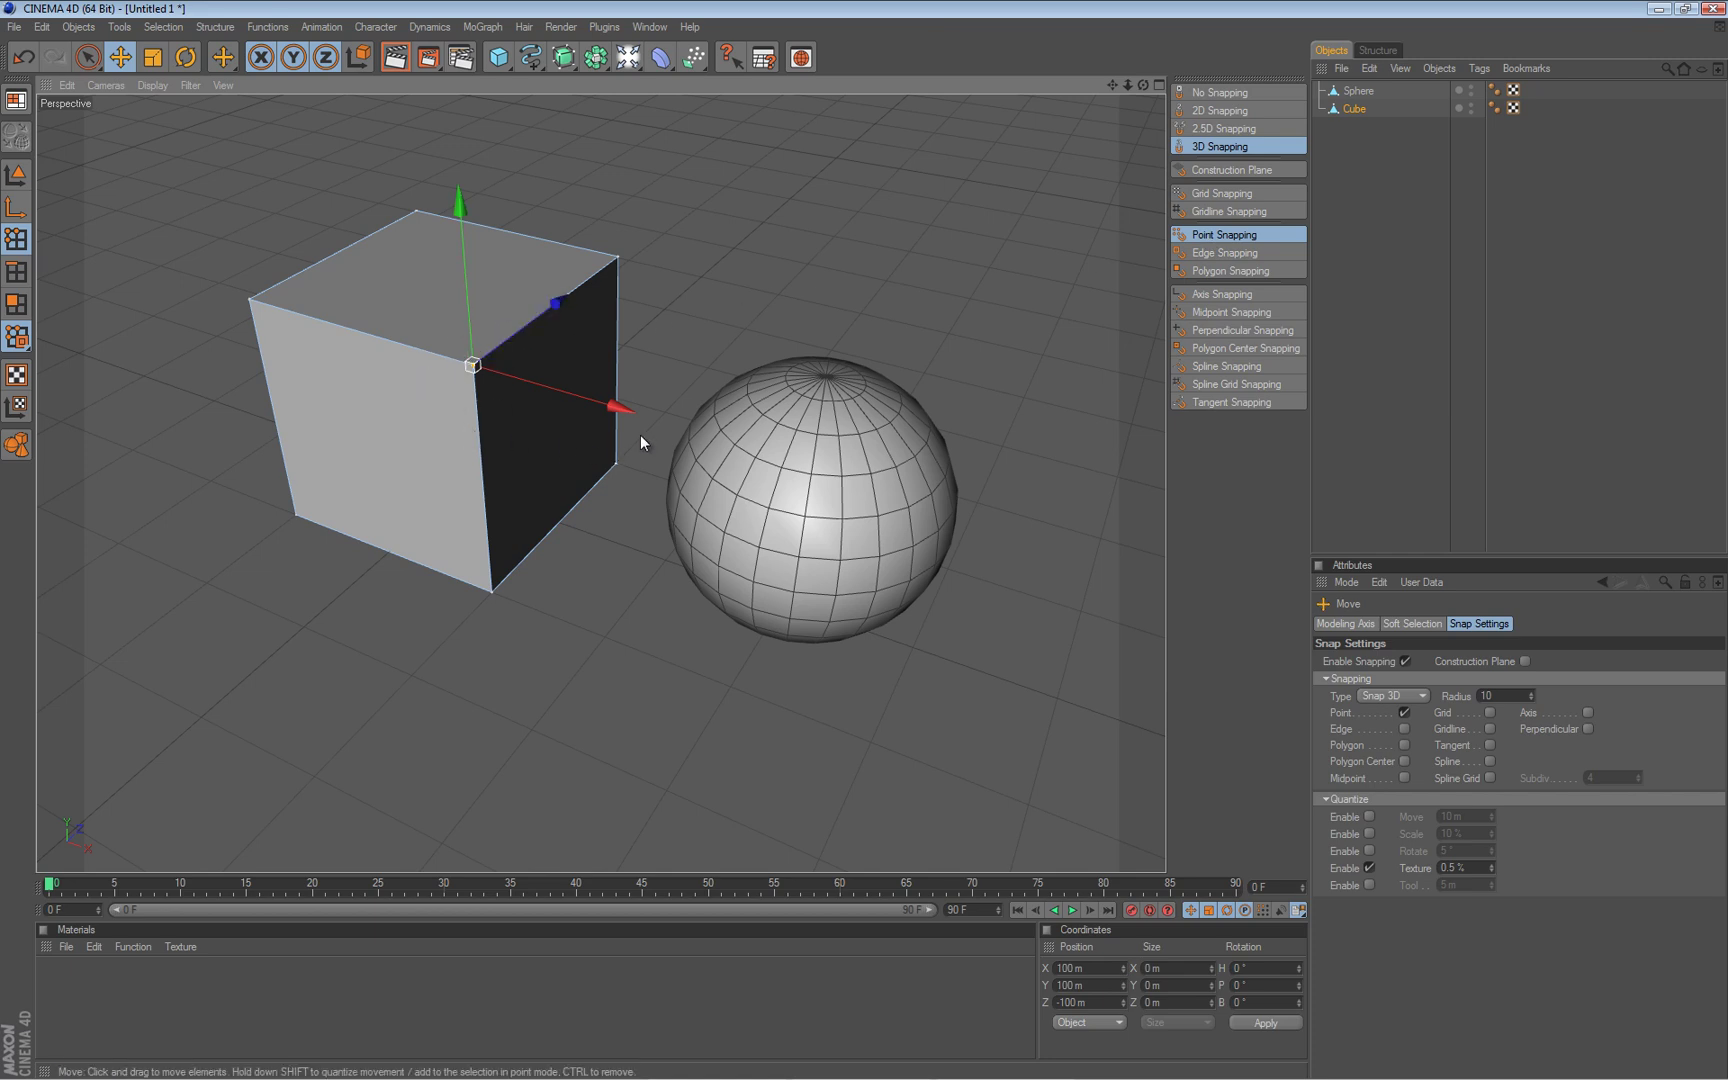
# Move the cube's near upper corner point slightly along the Z axis to about -96.4 m.
pyautogui.moveTo(557, 303)
pyautogui.mouseDown()
pyautogui.moveTo(869, 540)
pyautogui.moveTo(562, 300)
pyautogui.mouseUp()
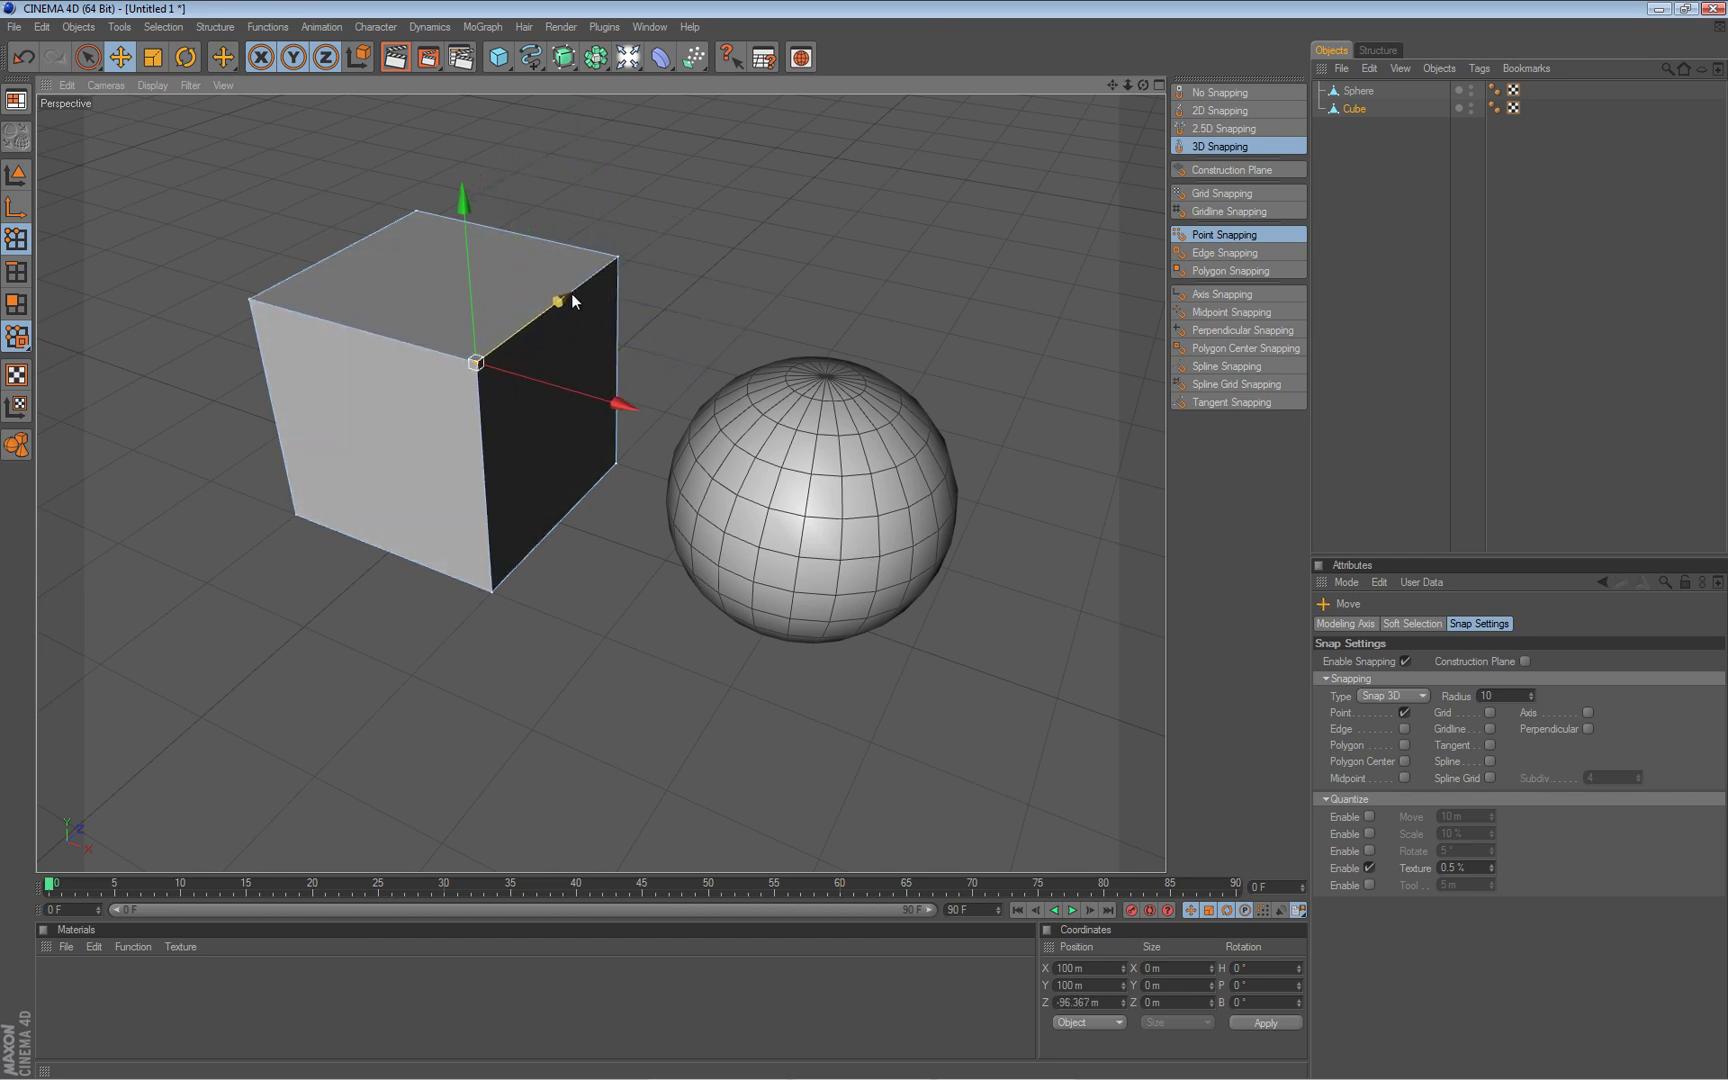
pyautogui.keyDown('alt'); pyautogui.moveTo(852, 550); pyautogui.dragTo(867, 544); pyautogui.keyUp('alt')
pyautogui.keyDown('alt'); pyautogui.moveTo(868, 544); pyautogui.dragTo(907, 583, button='middle'); pyautogui.keyUp('alt')
pyautogui.moveTo(541, 298)
pyautogui.keyDown('alt'); pyautogui.mouseDown(button='right')
pyautogui.moveTo(870, 541)
pyautogui.moveTo(541, 298)
pyautogui.mouseUp(button='right'); pyautogui.keyUp('alt')
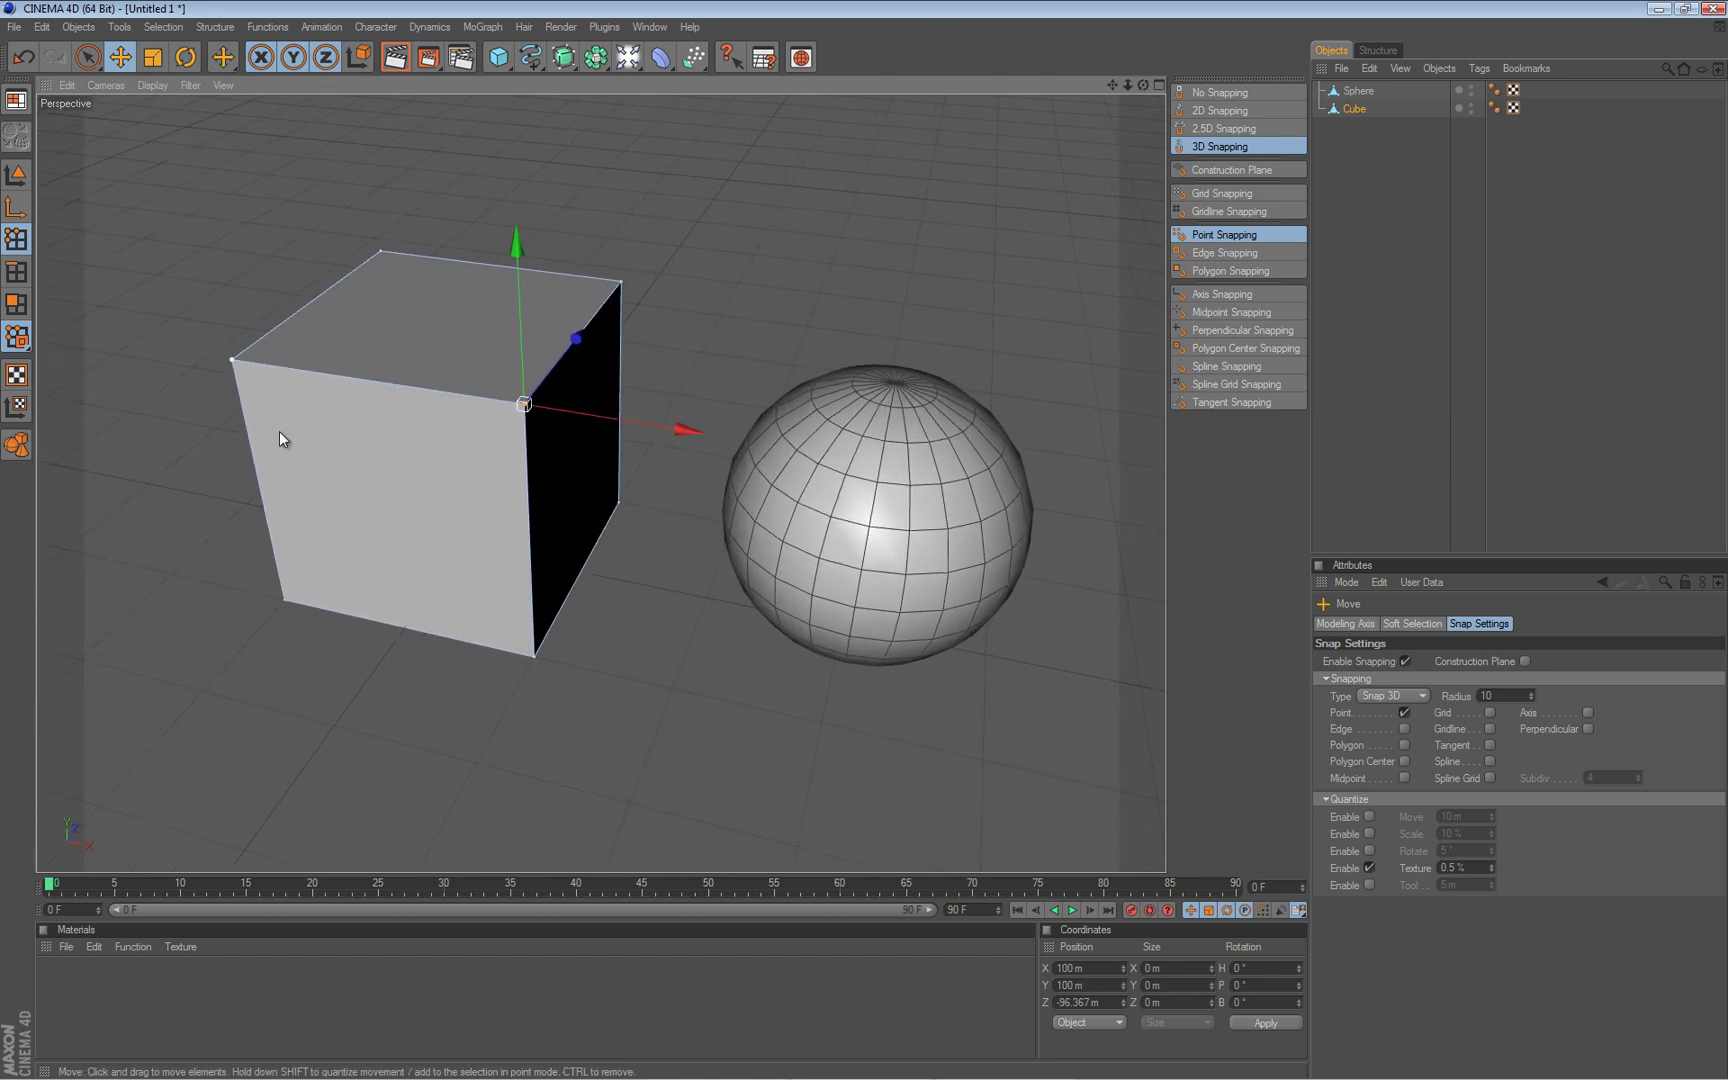
# Try snapping the cube's near upper corner point onto points of the sphere with Point Snapping.
pyautogui.moveTo(689, 428); pyautogui.dragTo(867, 541)
pyautogui.moveTo(867, 541)
pyautogui.keyDown('alt'); pyautogui.mouseDown()
pyautogui.moveTo(849, 550)
pyautogui.moveTo(866, 550)
pyautogui.mouseUp(); pyautogui.keyUp('alt')
pyautogui.moveTo(858, 372); pyautogui.dragTo(959, 302)
pyautogui.moveTo(1006, 464); pyautogui.dragTo(936, 470)
pyautogui.moveTo(911, 355); pyautogui.dragTo(804, 496)
# Undo the corner point's moves onto the sphere.
pyautogui.hotkey('ctrl', 'z')
pyautogui.hotkey('ctrl', 'z')
pyautogui.hotkey('ctrl', 'z')
pyautogui.hotkey('ctrl', 'z')
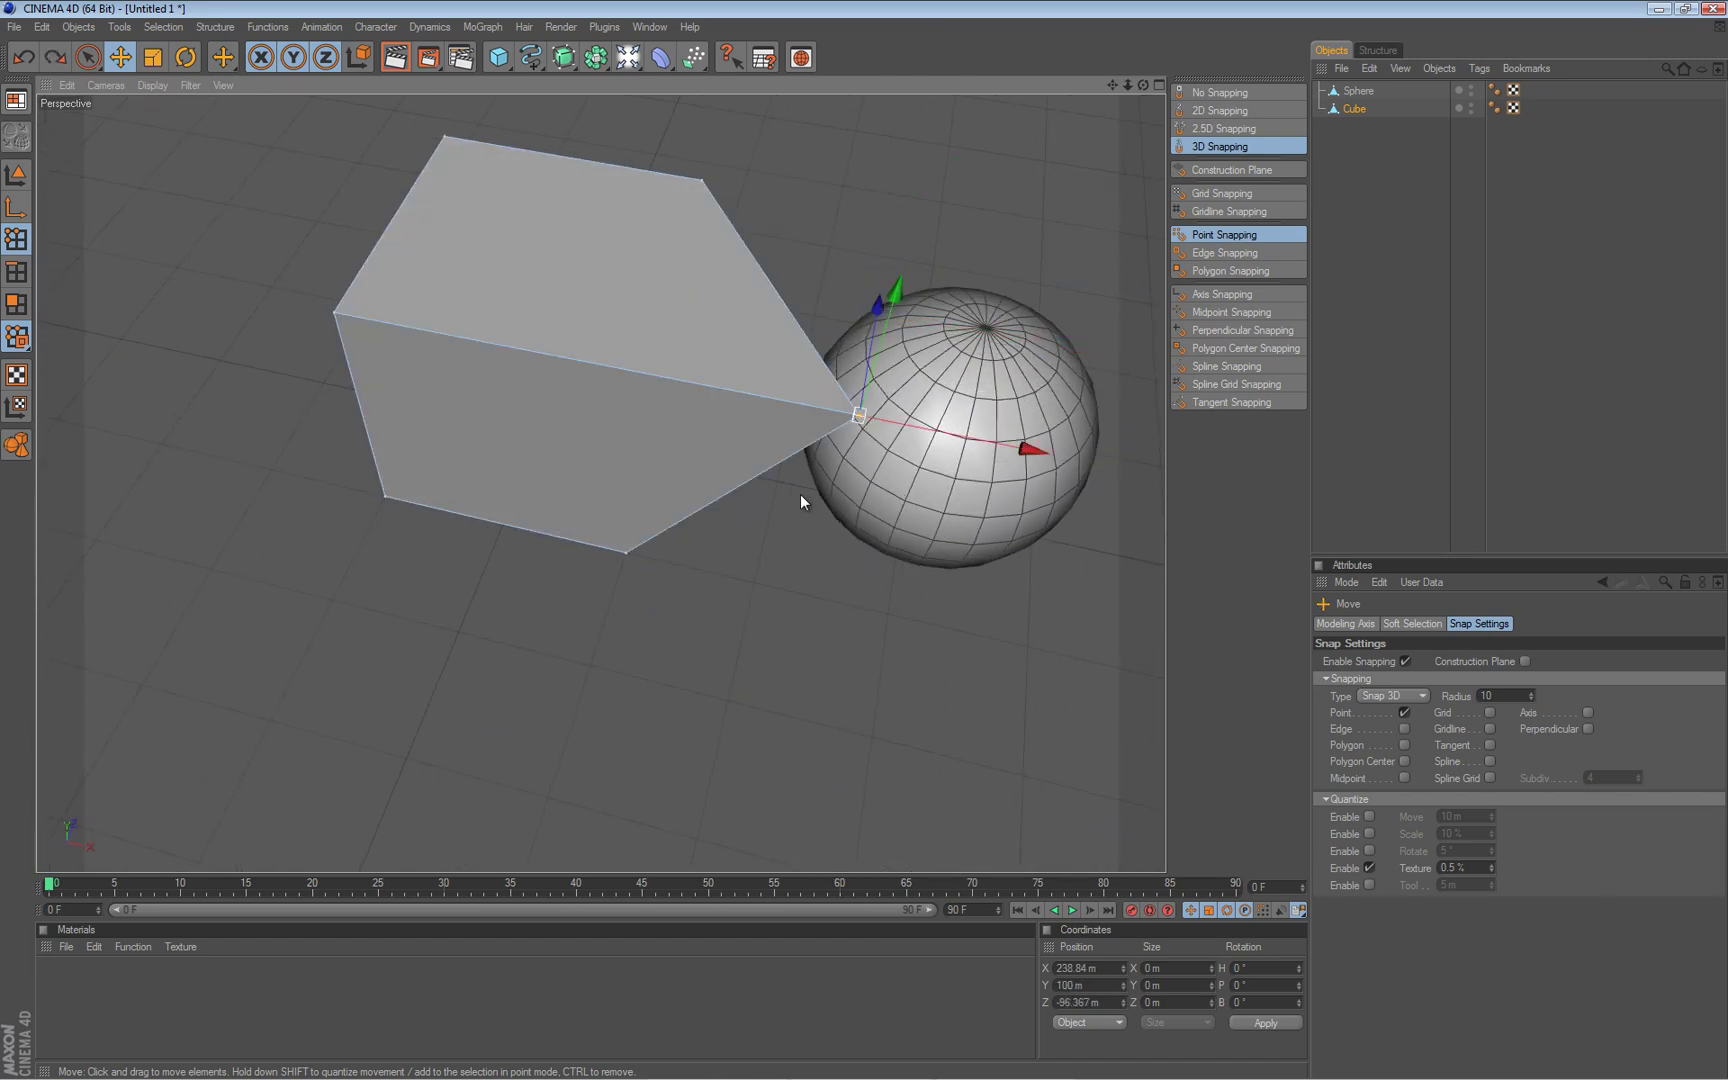
# Add Edge Snapping, try snapping the cube's corner point onto the sphere's edges, and undo the move.
pyautogui.keyDown('alt'); pyautogui.moveTo(598, 377); pyautogui.dragTo(867, 541); pyautogui.keyUp('alt')
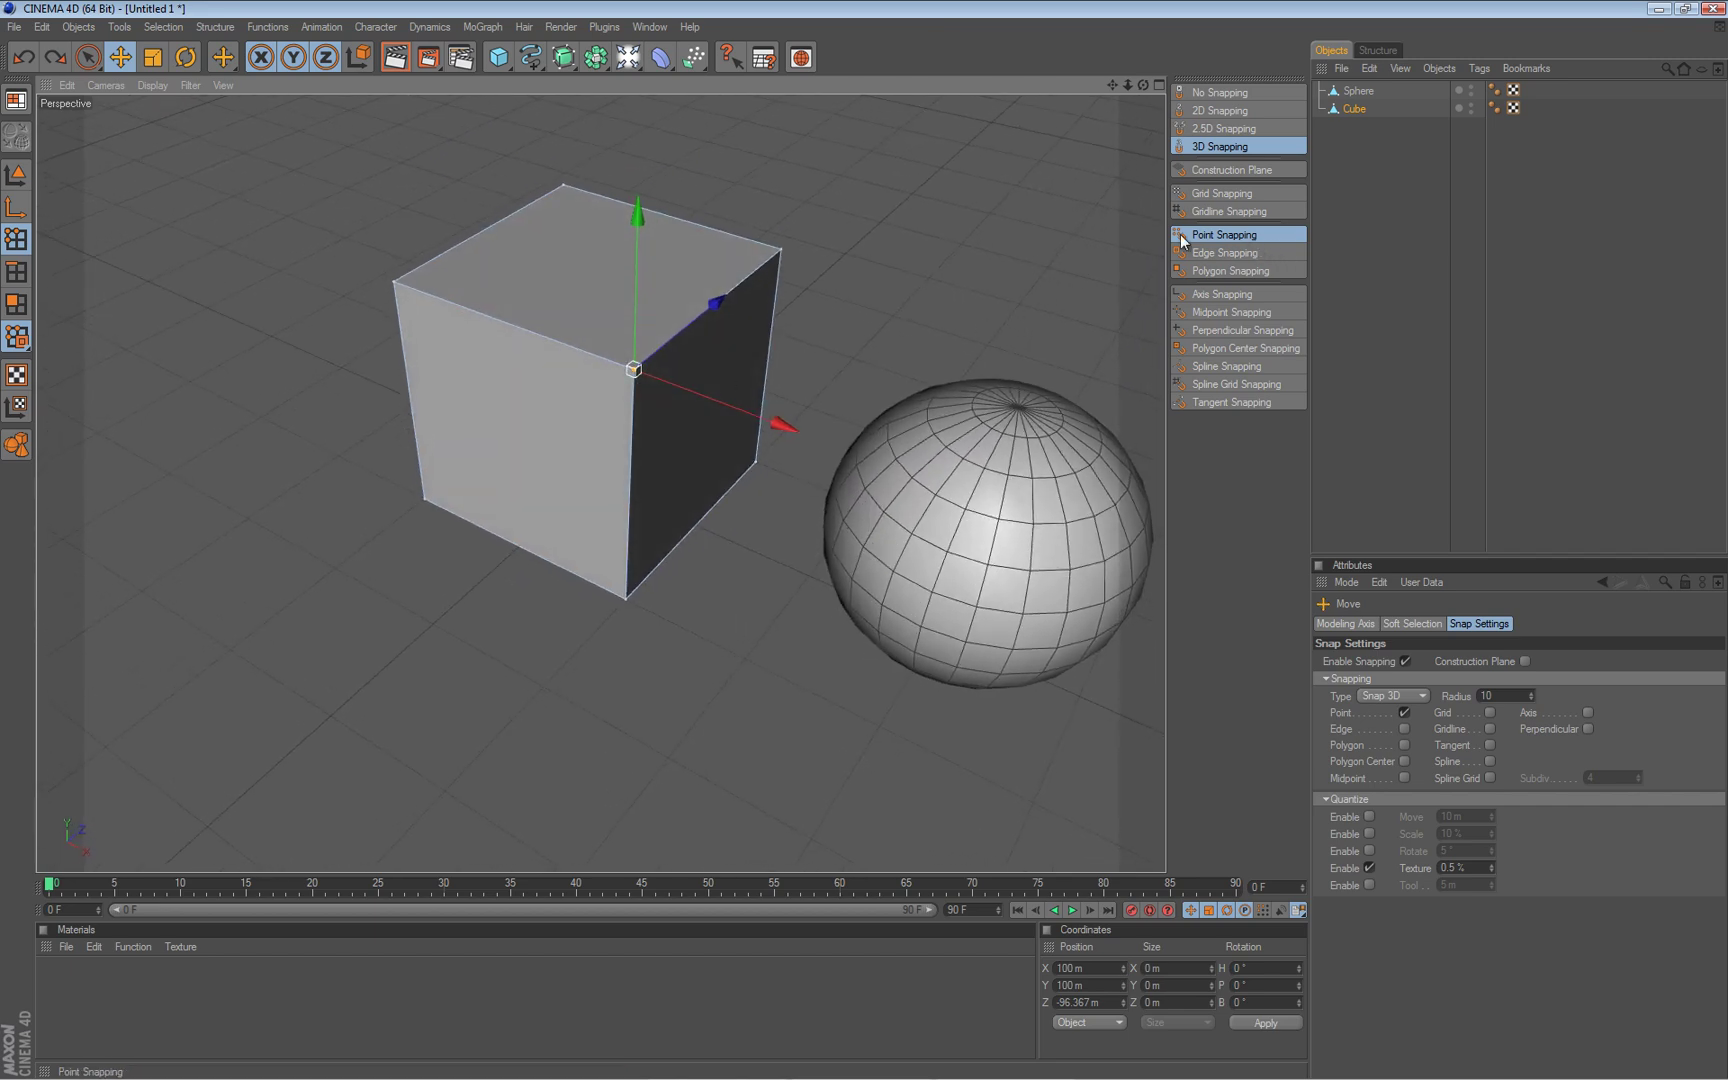
pyautogui.click(1233, 251)
pyautogui.keyDown('alt'); pyautogui.moveTo(967, 454); pyautogui.dragTo(880, 540); pyautogui.keyUp('alt')
pyautogui.moveTo(772, 388); pyautogui.dragTo(867, 545)
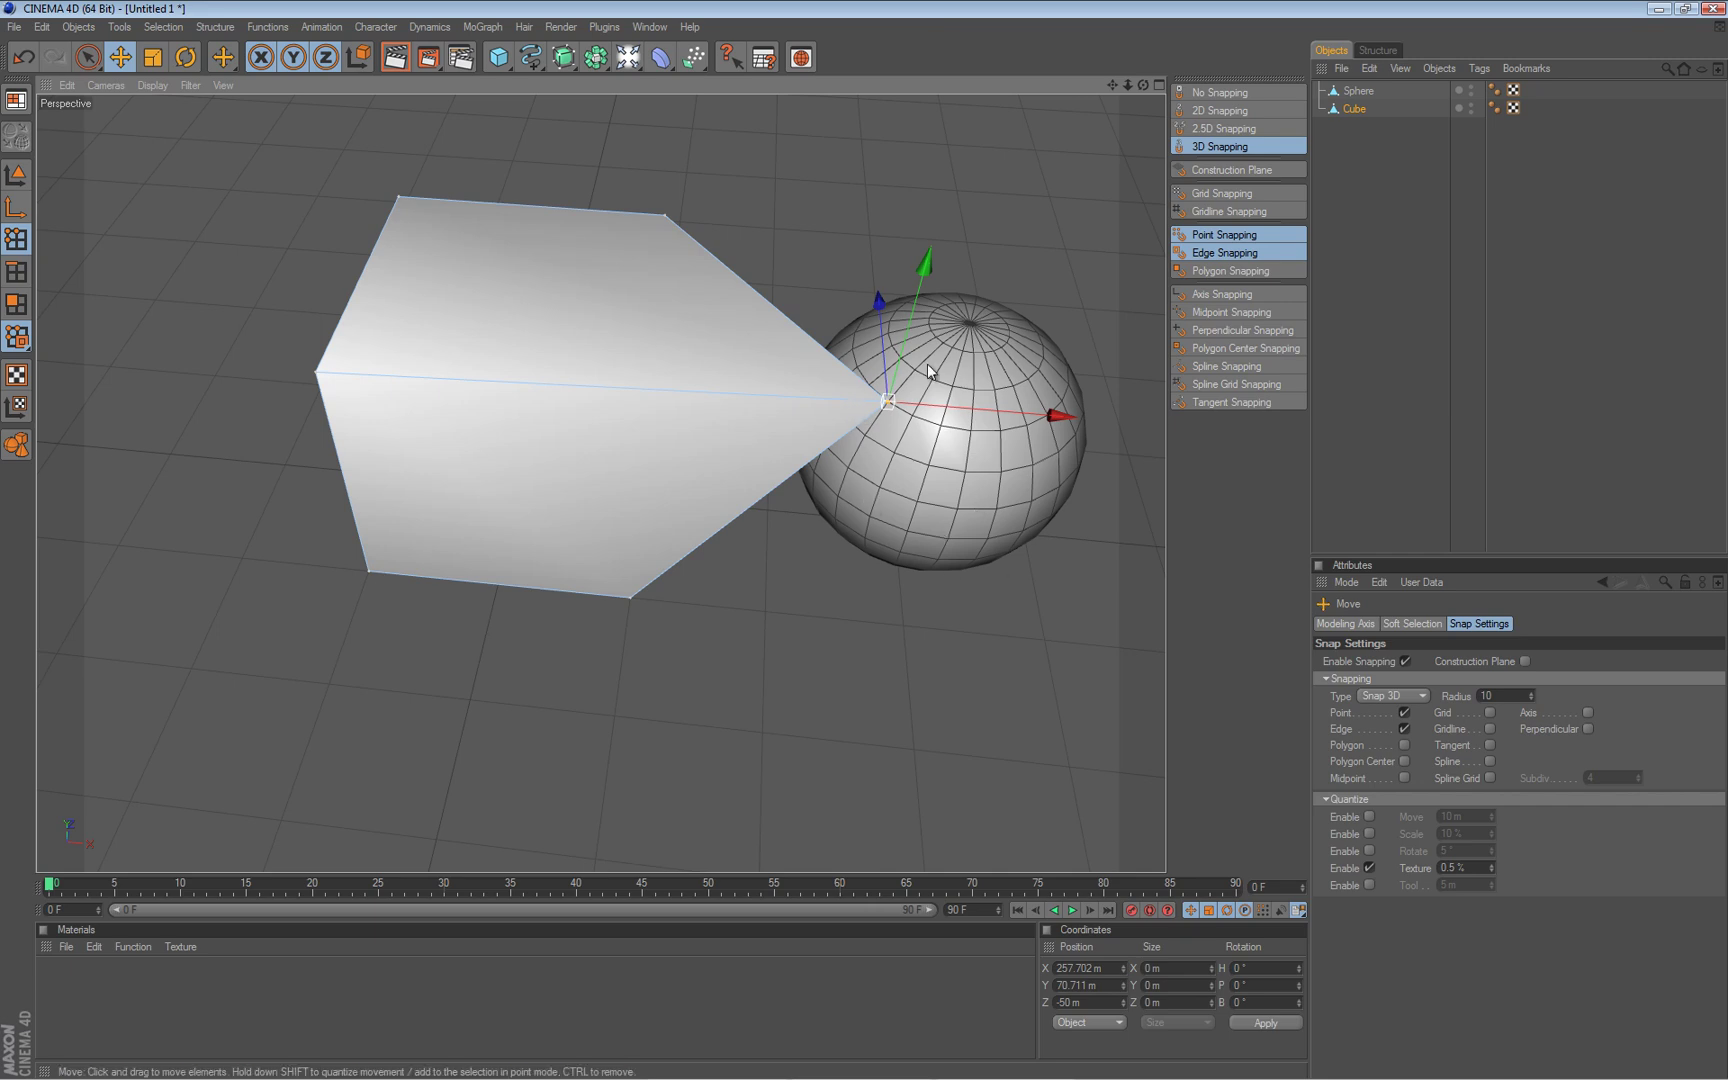
pyautogui.keyDown('alt'); pyautogui.moveTo(852, 540); pyautogui.dragTo(864, 543); pyautogui.keyUp('alt')
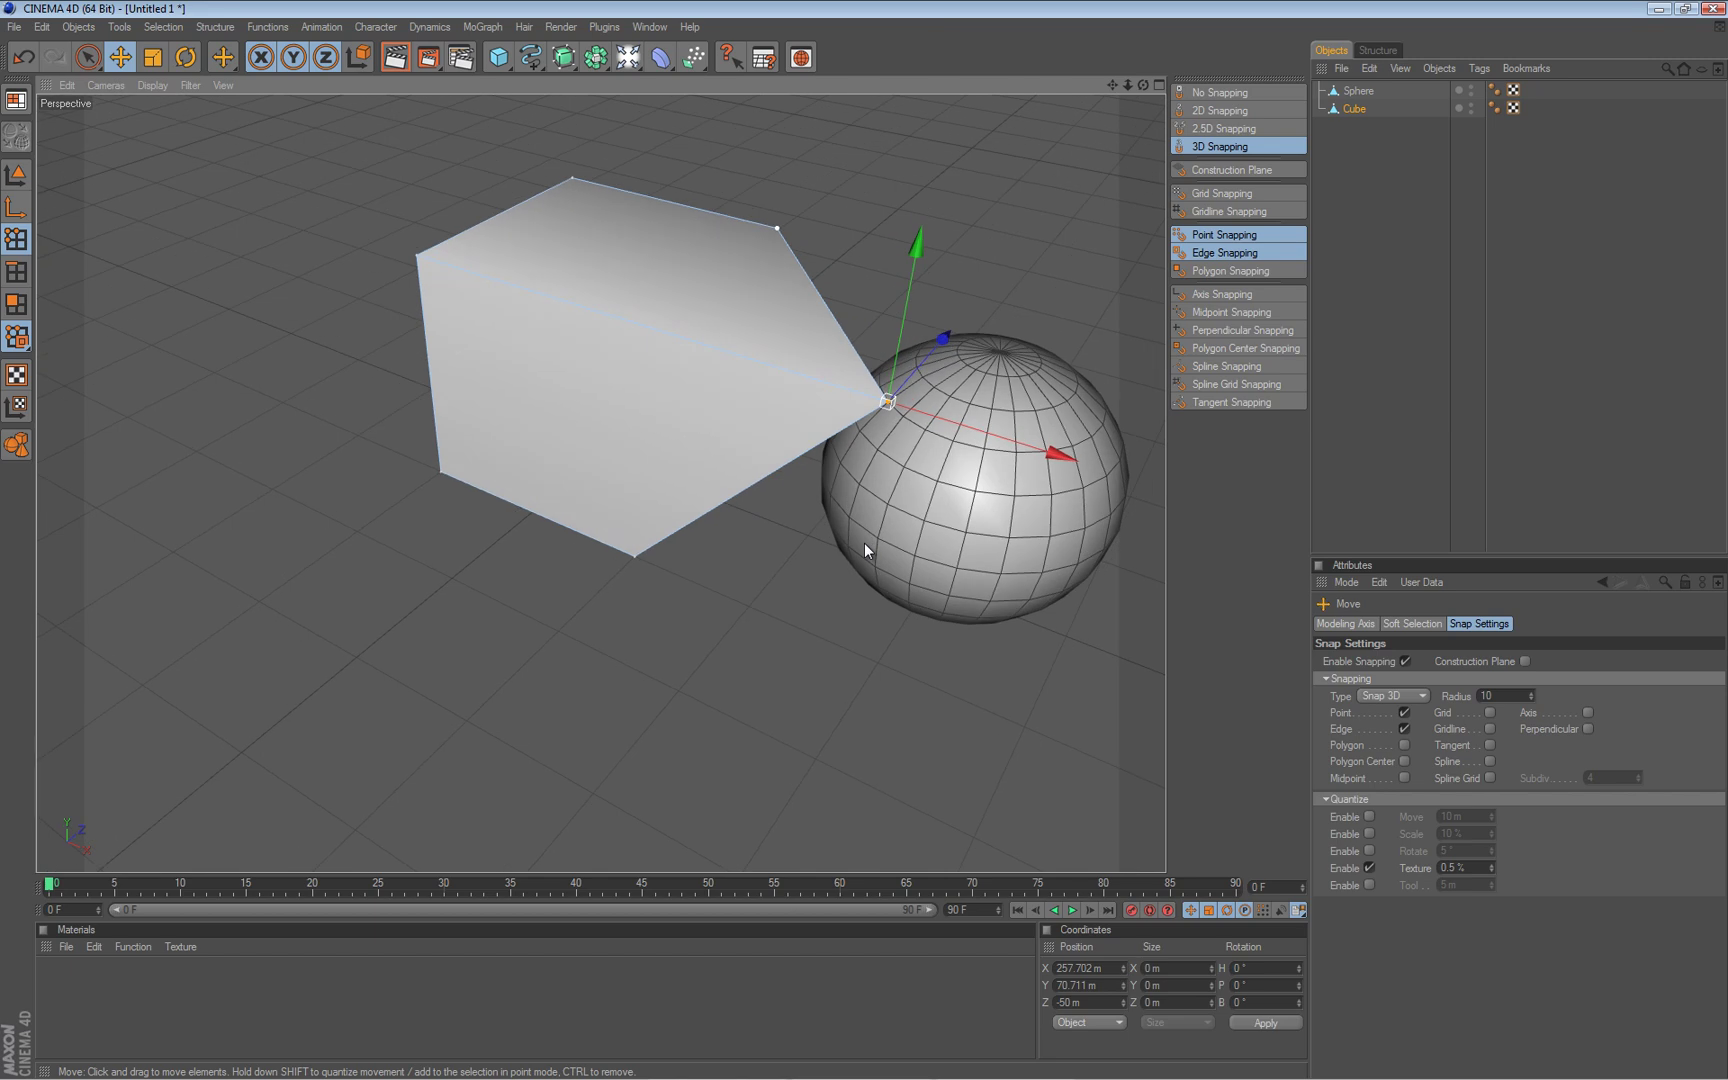
pyautogui.hotkey('ctrl', 'z')
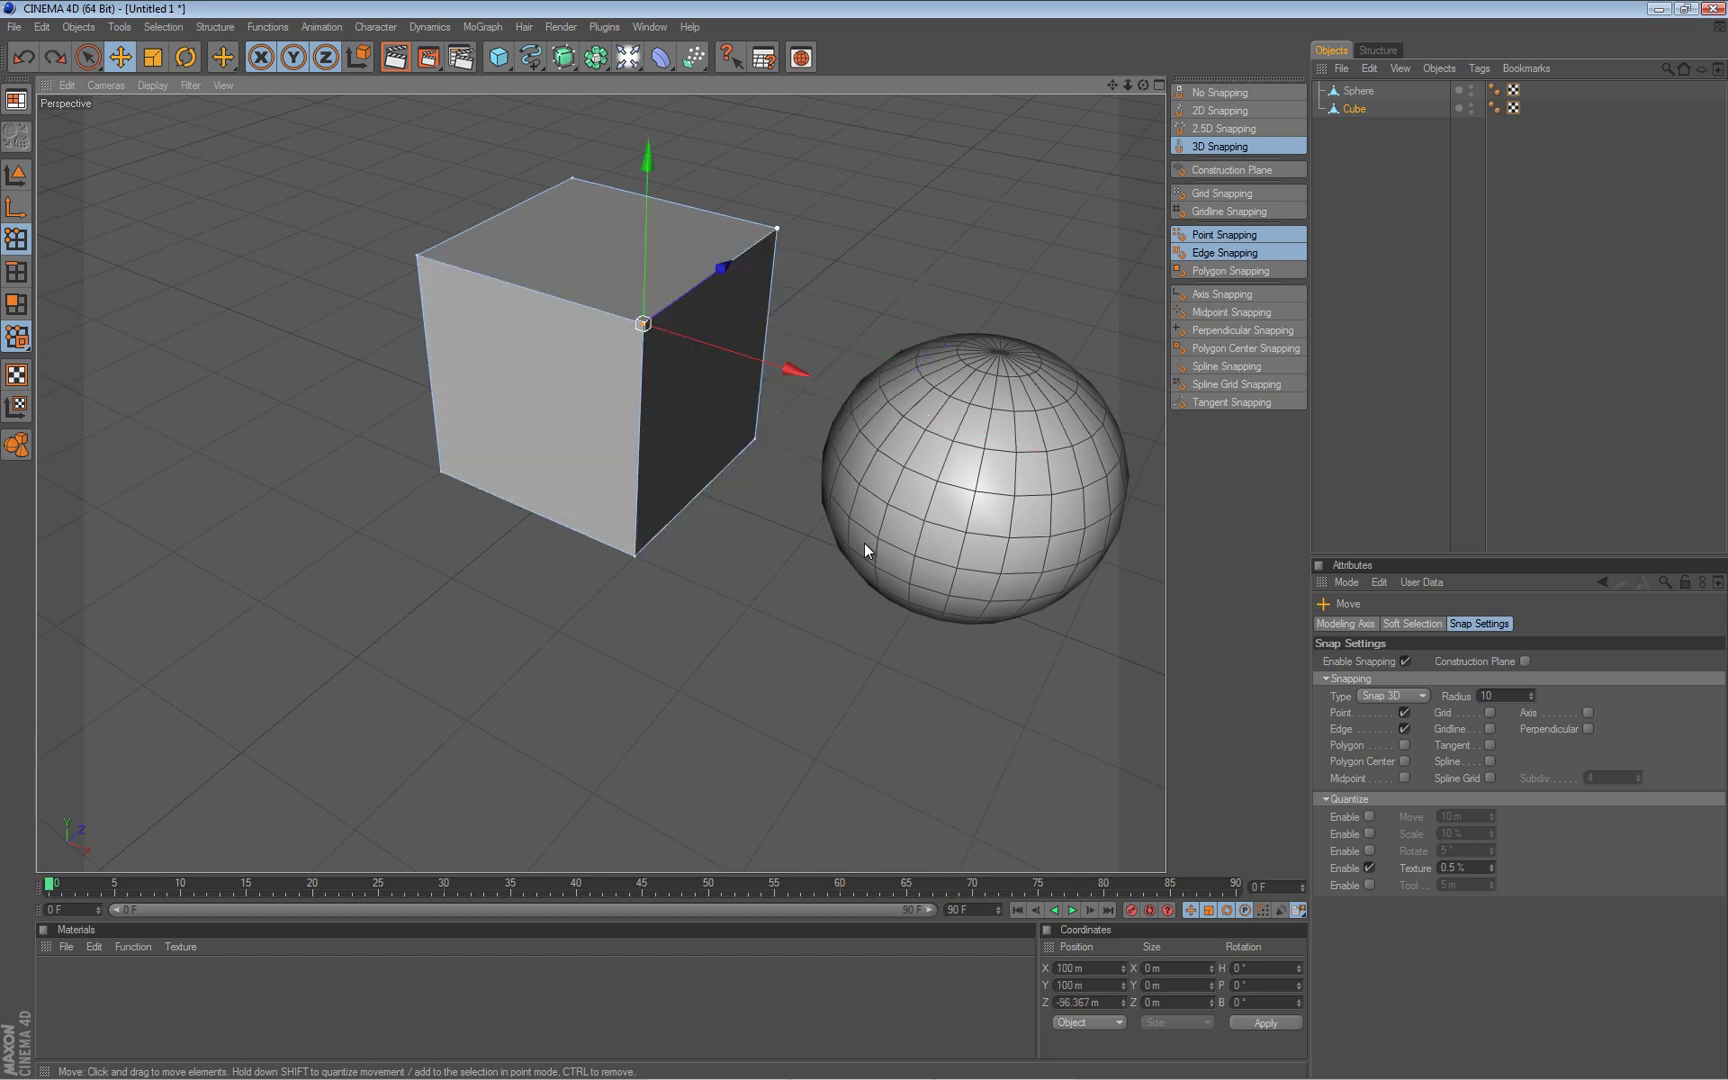
# Turn off Edge Snapping and turn on Axis Snapping.
pyautogui.keyDown('alt'); pyautogui.moveTo(864, 538); pyautogui.dragTo(868, 537); pyautogui.keyUp('alt')
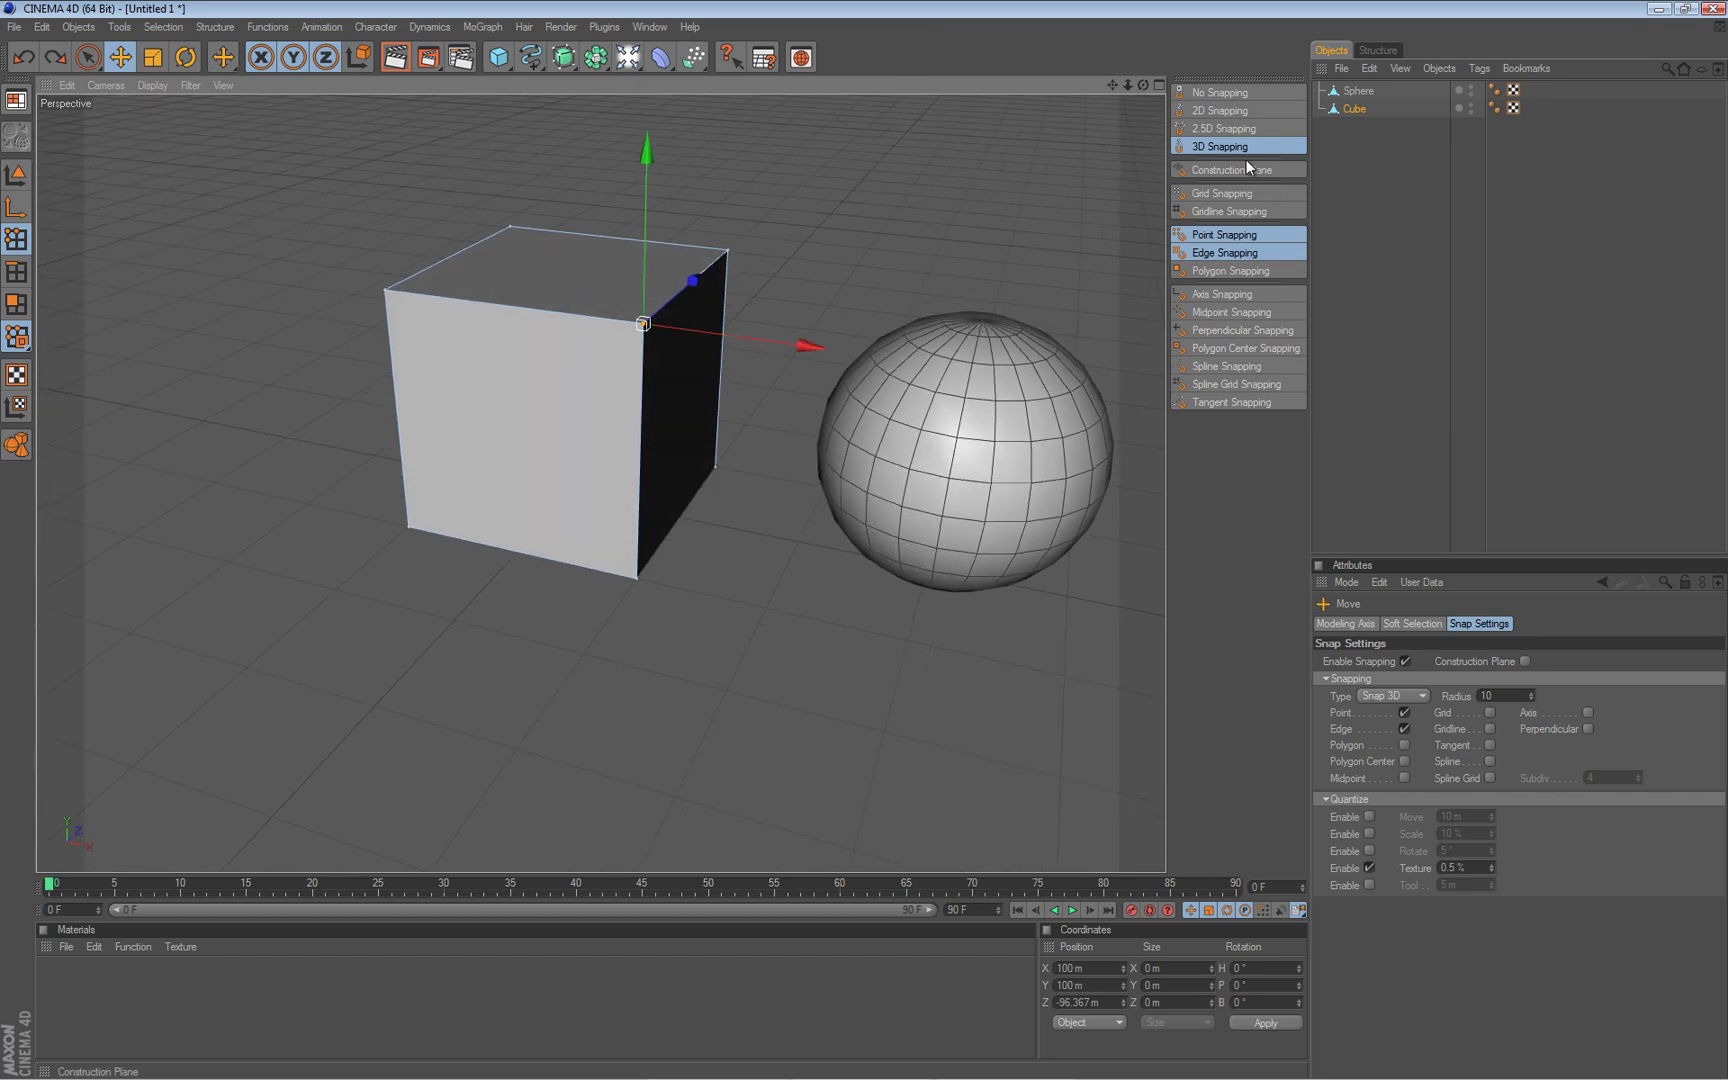
pyautogui.click(1237, 256)
pyautogui.click(1235, 294)
pyautogui.keyDown('alt'); pyautogui.moveTo(857, 543); pyautogui.dragTo(865, 545); pyautogui.keyUp('alt')
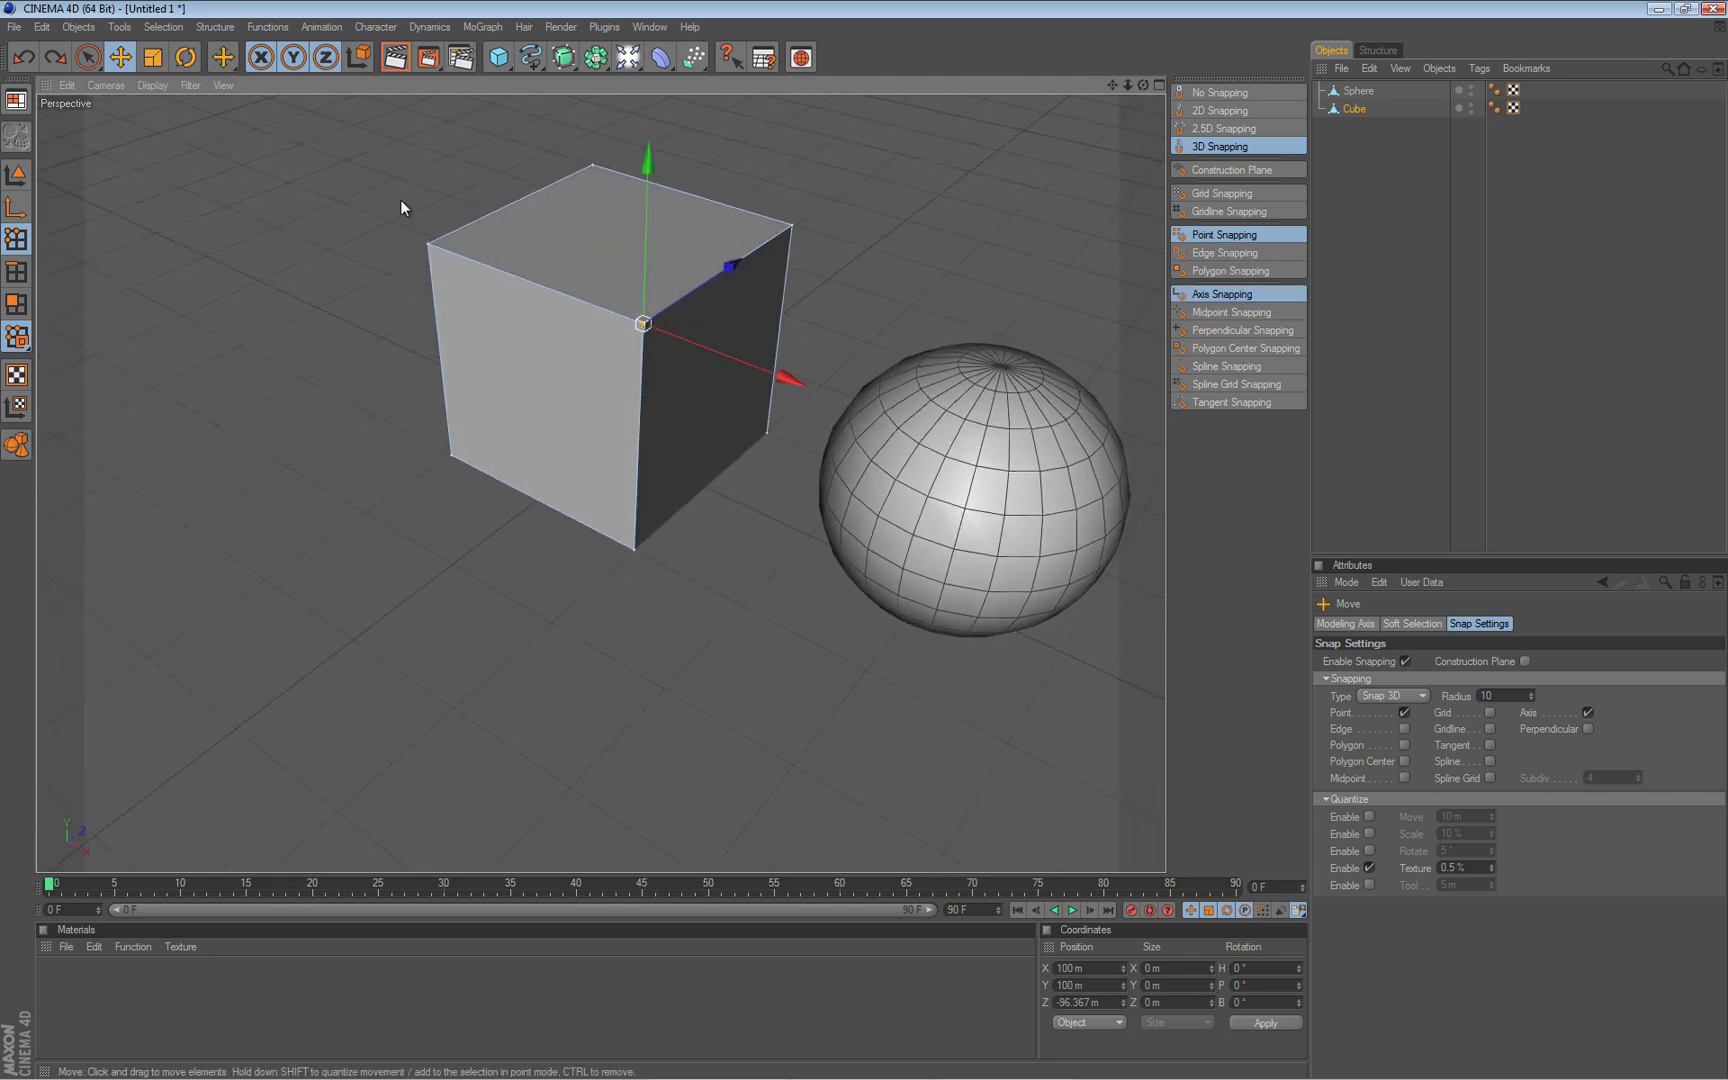
# Switch to moving the whole cube, try shifting it along the X axis, and undo the move.
pyautogui.click(16, 176)
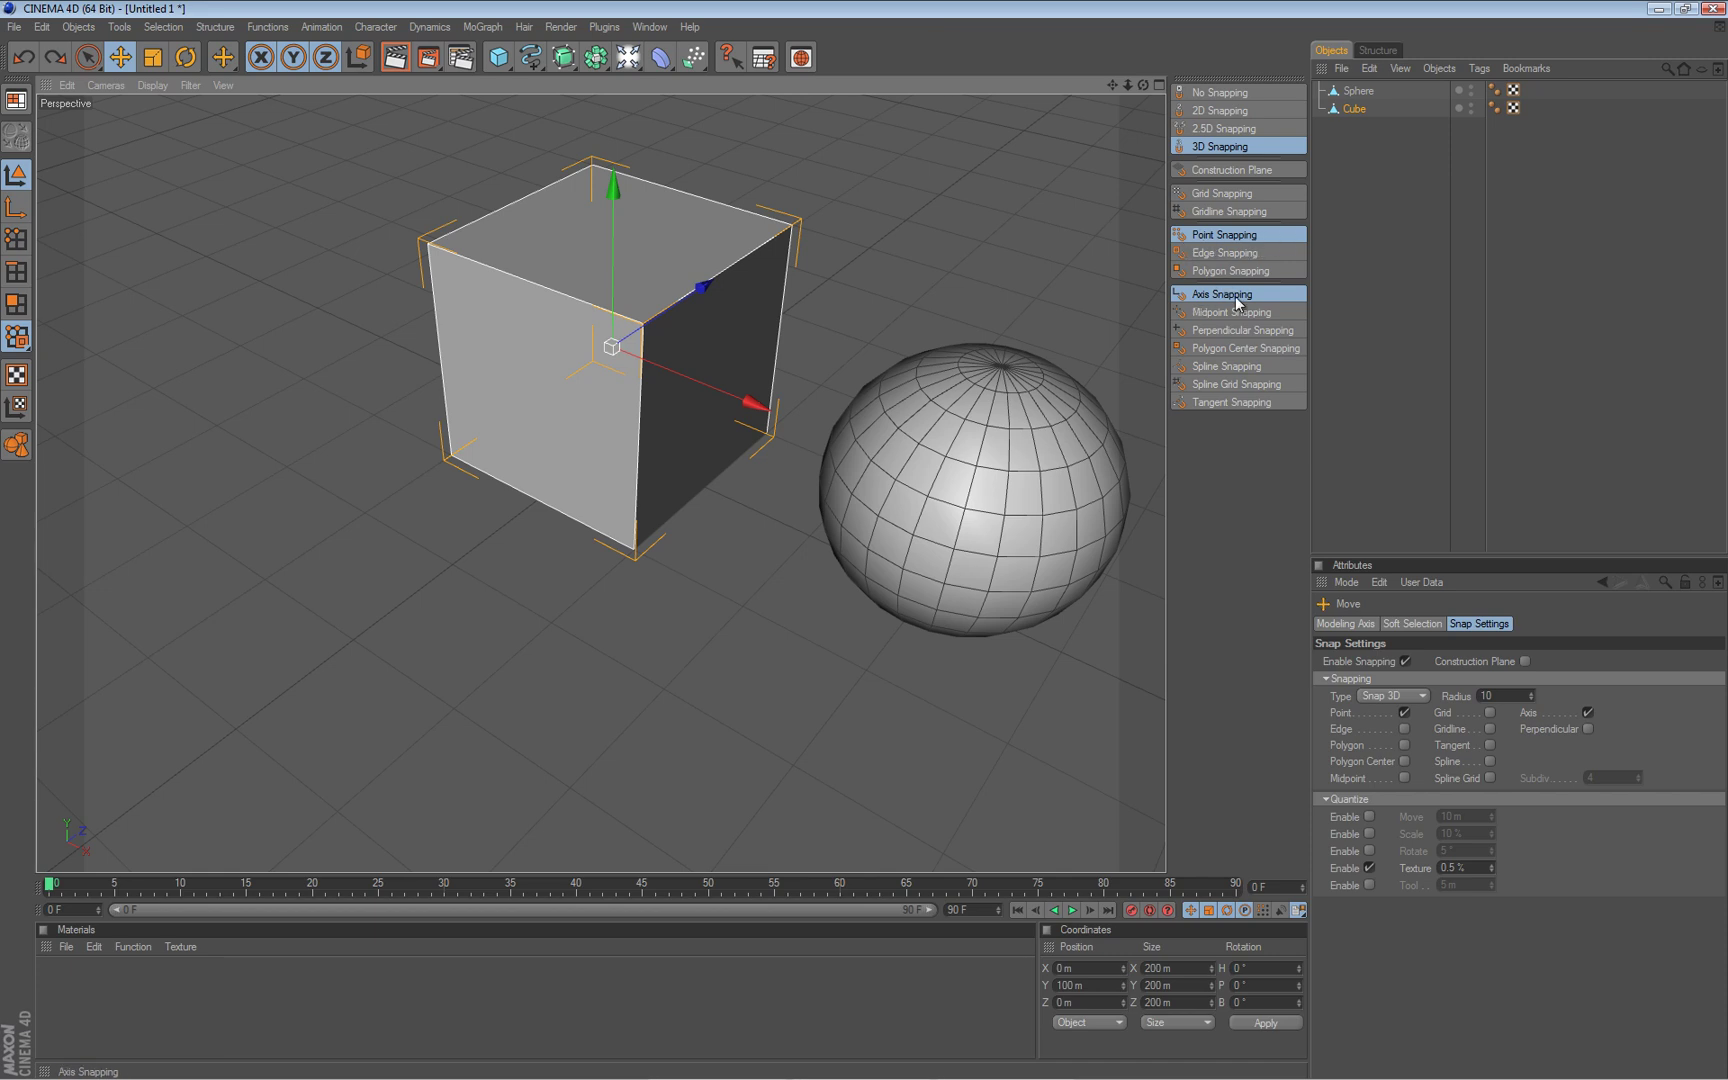
pyautogui.keyDown('alt'); pyautogui.moveTo(678, 346); pyautogui.dragTo(777, 382); pyautogui.keyUp('alt')
pyautogui.moveTo(868, 541); pyautogui.dragTo(880, 544)
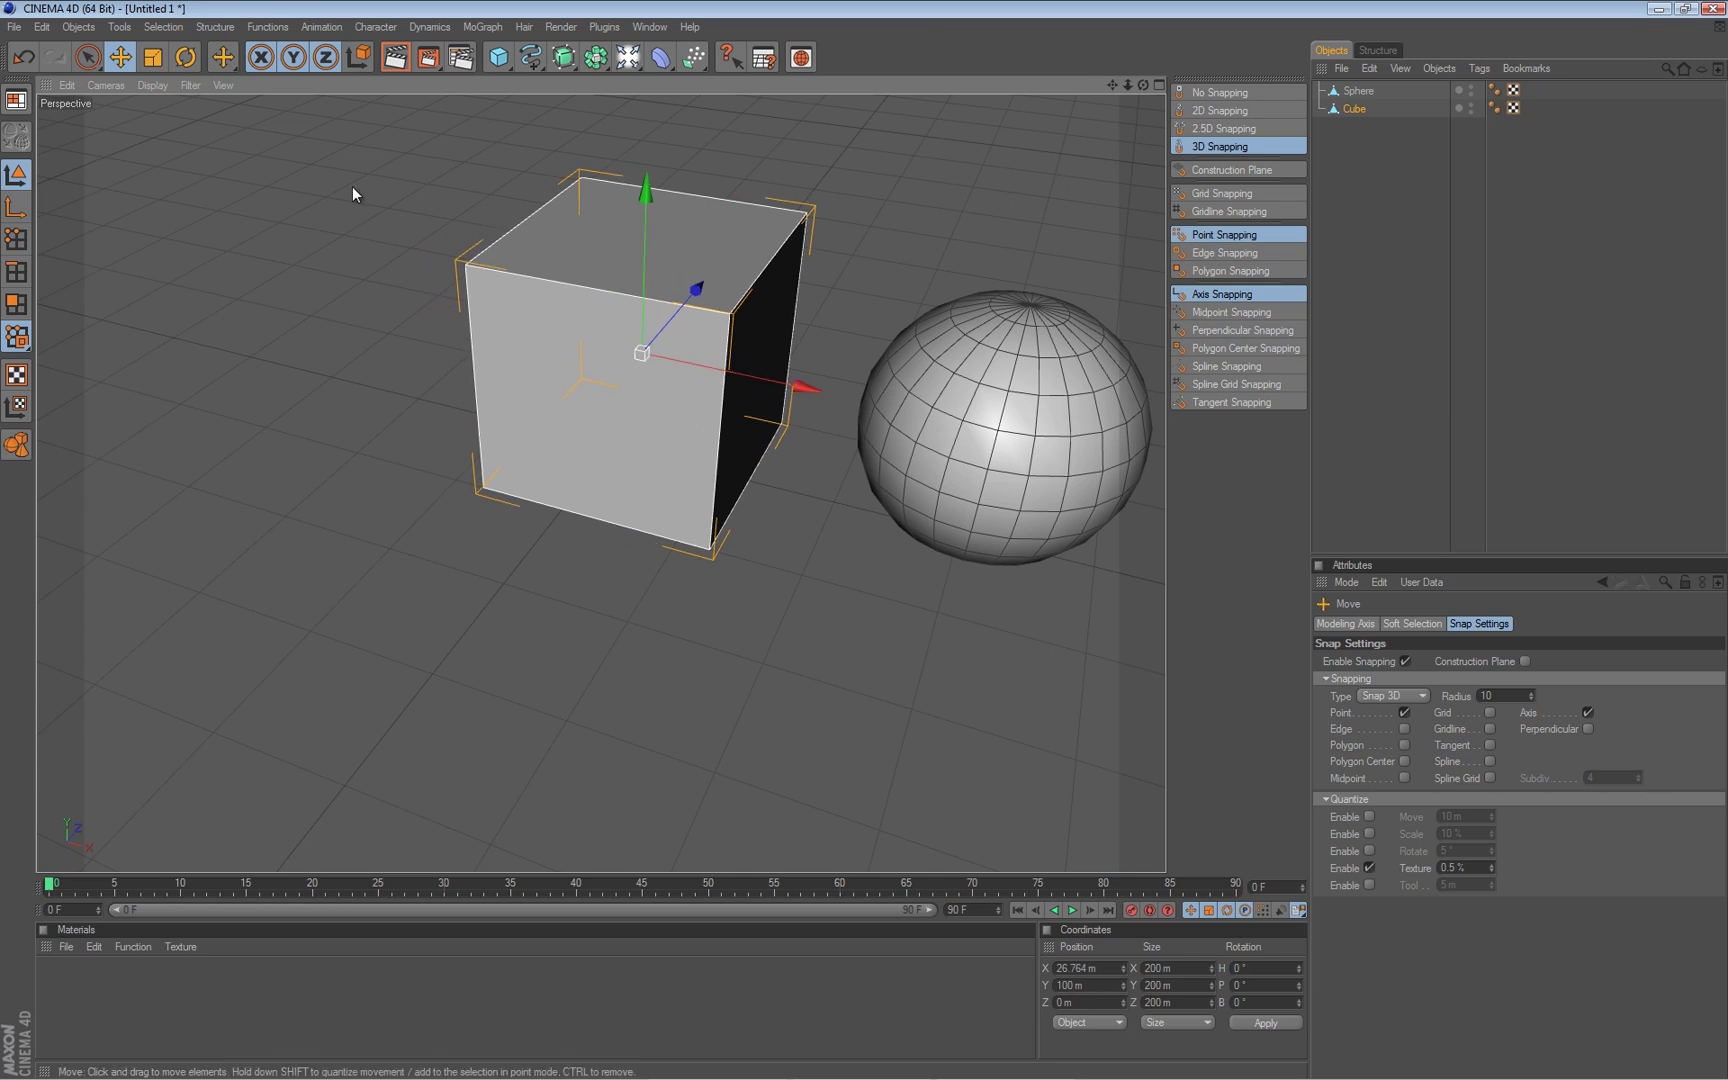
pyautogui.hotkey('ctrl', 'z')
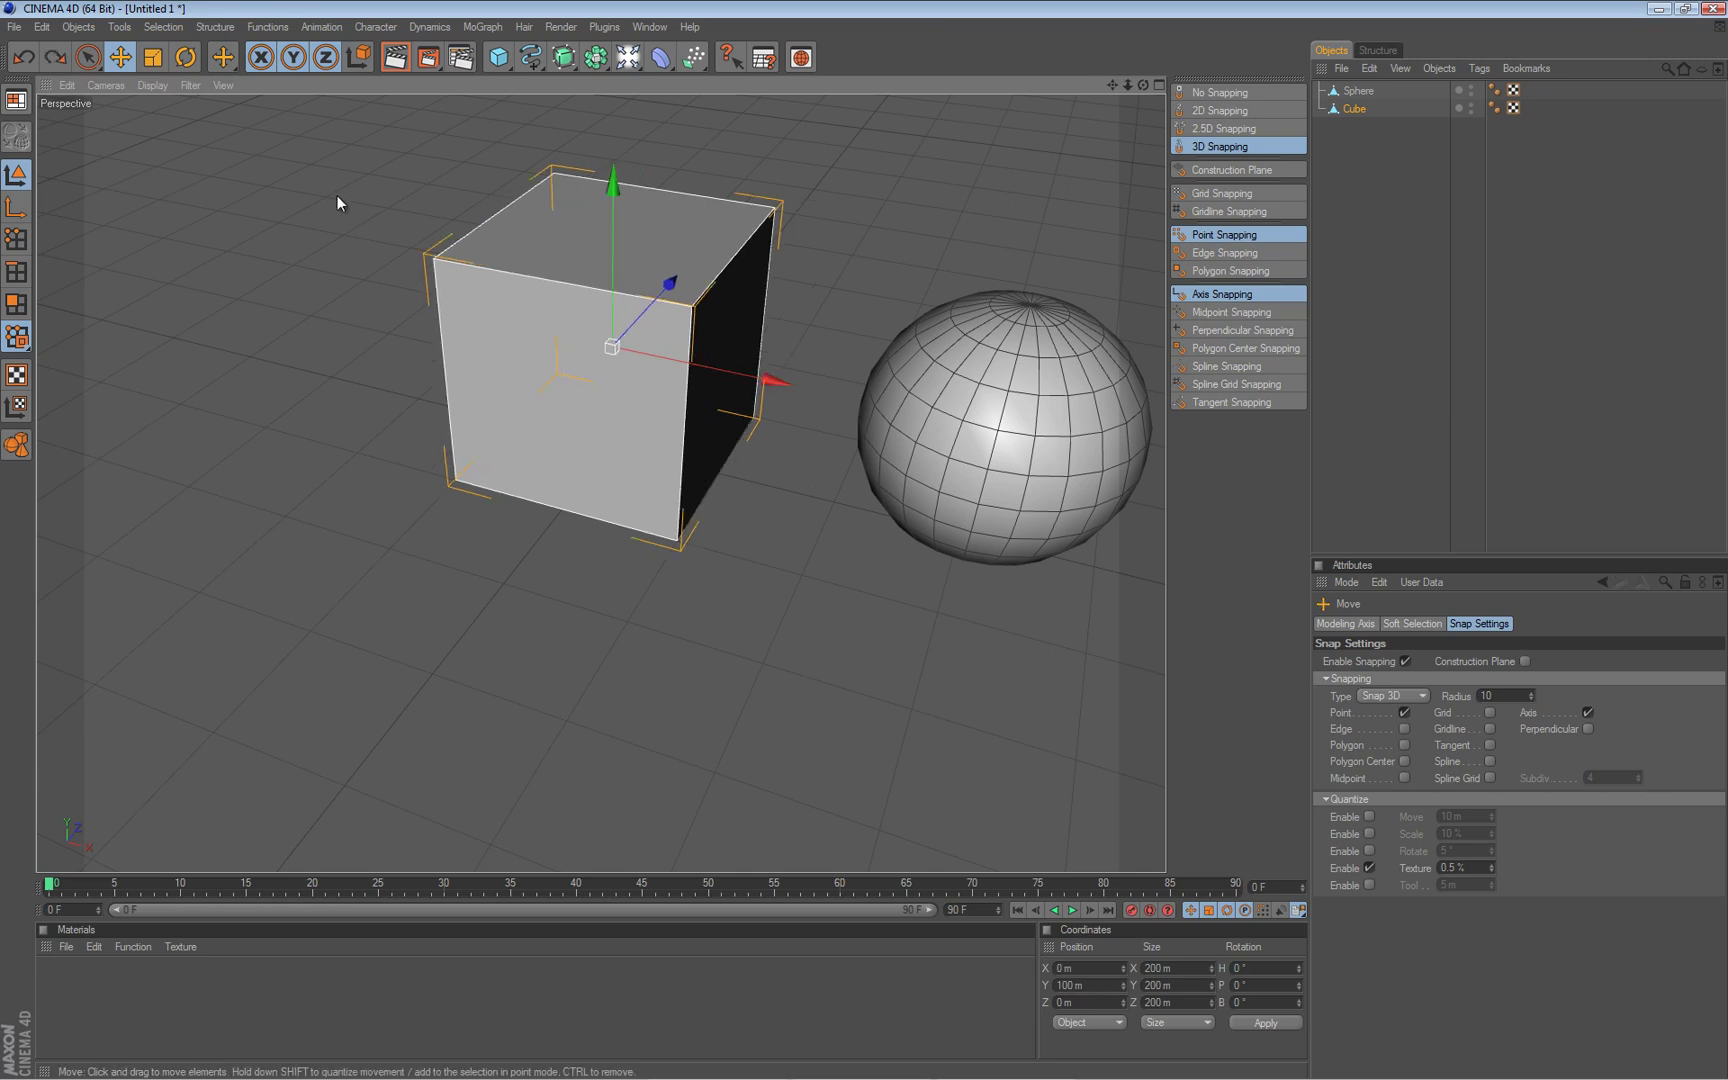
# Move only the cube's object axis and snap it to the near upper corner at about X 100, Y 200, Z -96.4 m.
pyautogui.click(20, 210)
pyautogui.keyDown('alt'); pyautogui.moveTo(731, 217); pyautogui.dragTo(690, 234); pyautogui.keyUp('alt')
pyautogui.moveTo(765, 397); pyautogui.dragTo(825, 410)
pyautogui.moveTo(735, 224); pyautogui.dragTo(743, 96)
pyautogui.moveTo(846, 221); pyautogui.dragTo(861, 541)
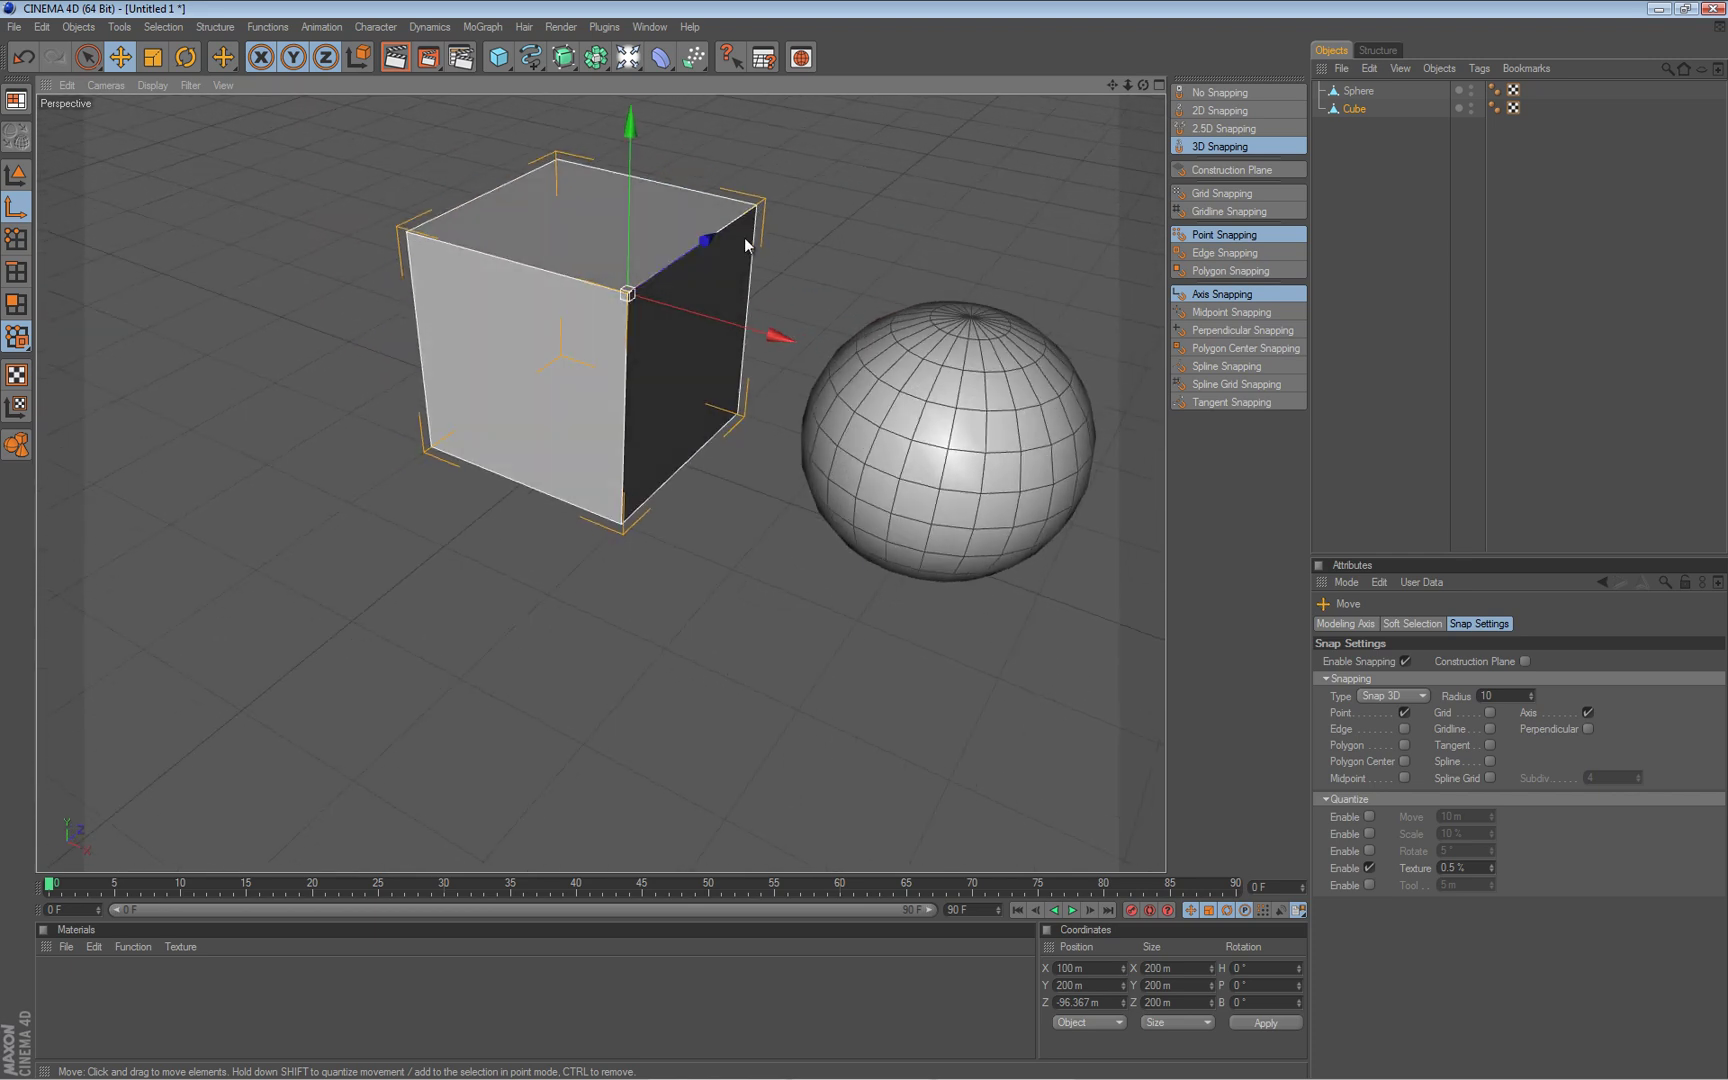
# Select the sphere and pick a point on its side facing the cube in point mode.
pyautogui.keyDown('alt'); pyautogui.moveTo(648, 262); pyautogui.dragTo(865, 542, button='middle'); pyautogui.keyUp('alt')
pyautogui.keyDown('alt'); pyautogui.moveTo(865, 542); pyautogui.dragTo(867, 541, button='right'); pyautogui.keyUp('alt')
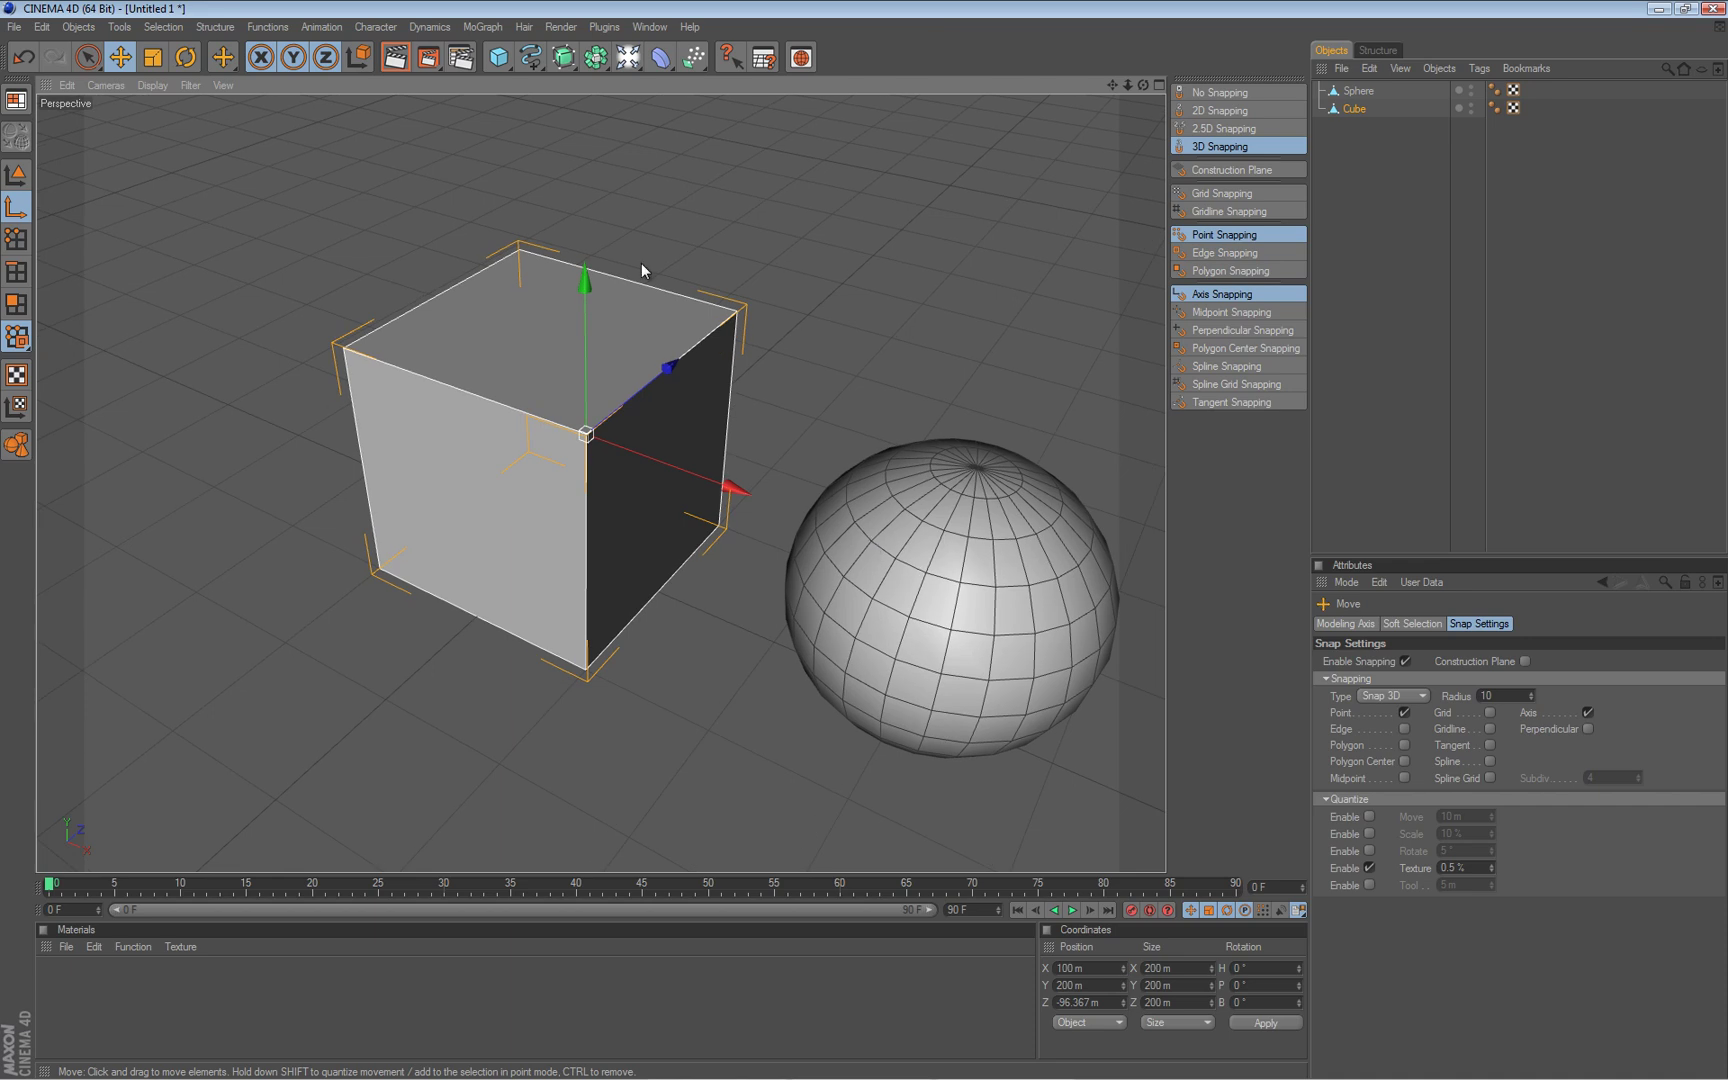
pyautogui.click(1360, 92)
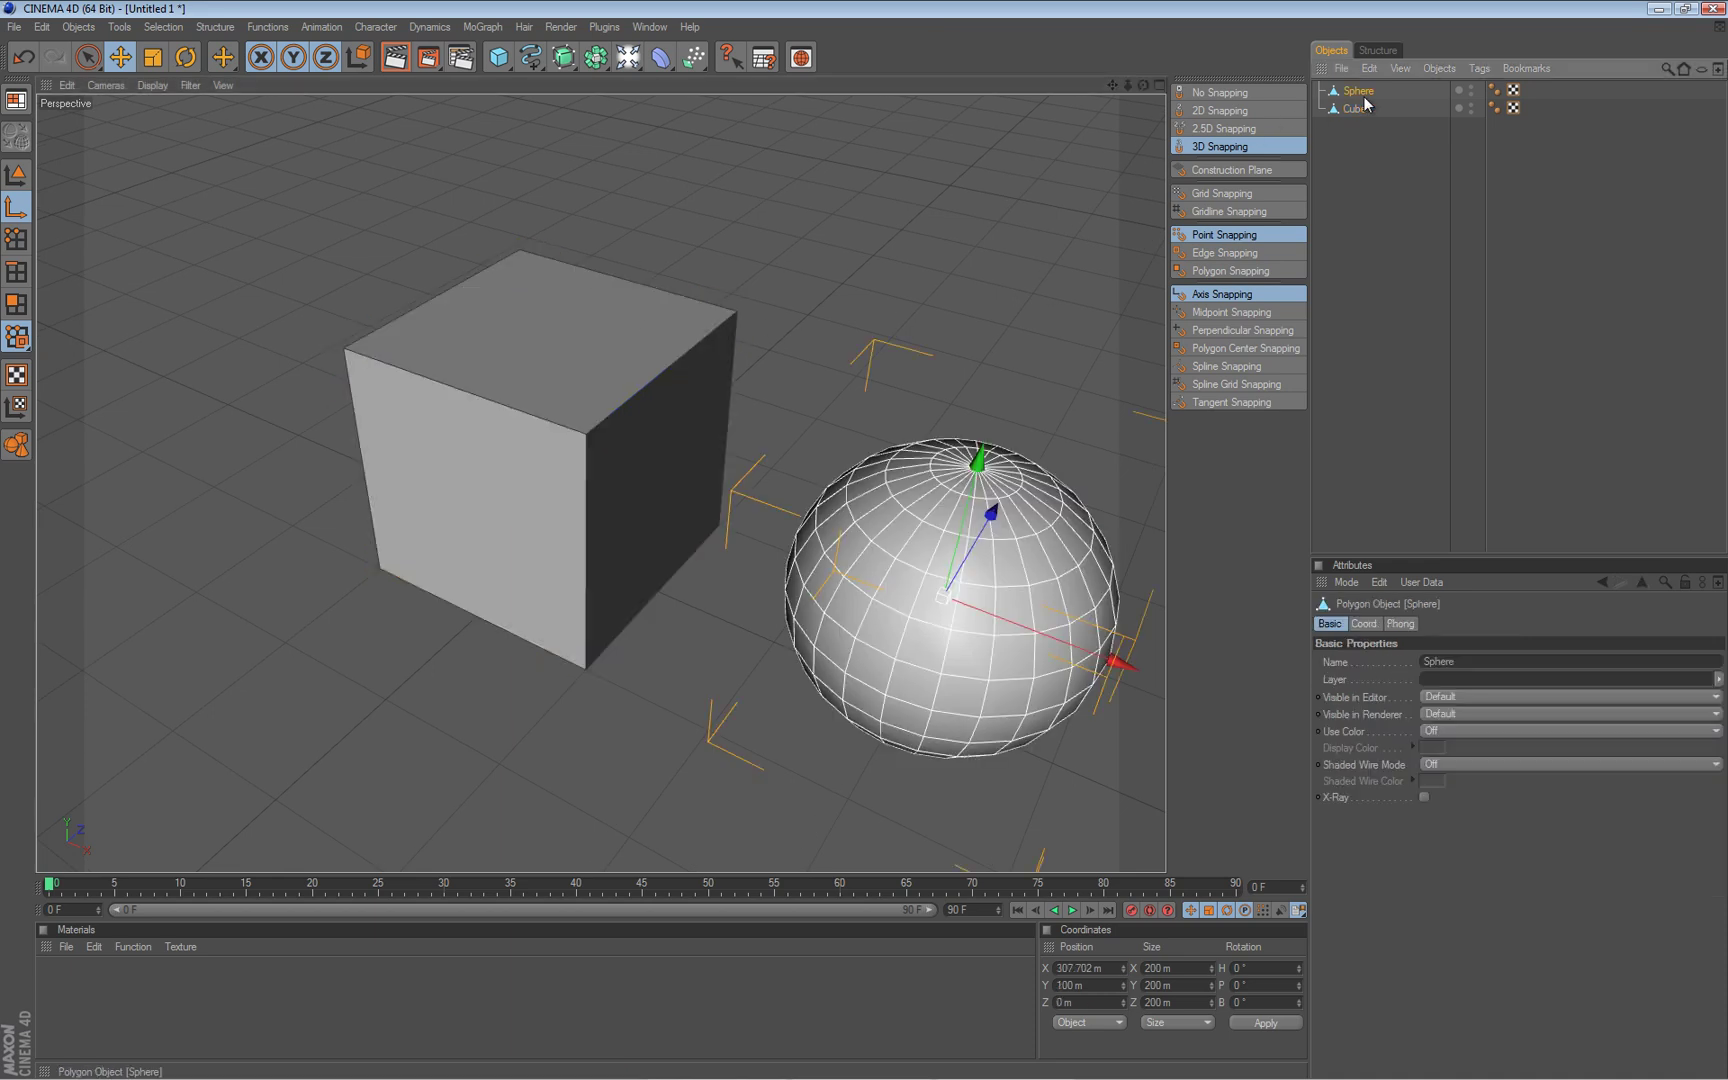
pyautogui.keyDown('alt'); pyautogui.moveTo(846, 562); pyautogui.dragTo(925, 520); pyautogui.keyUp('alt')
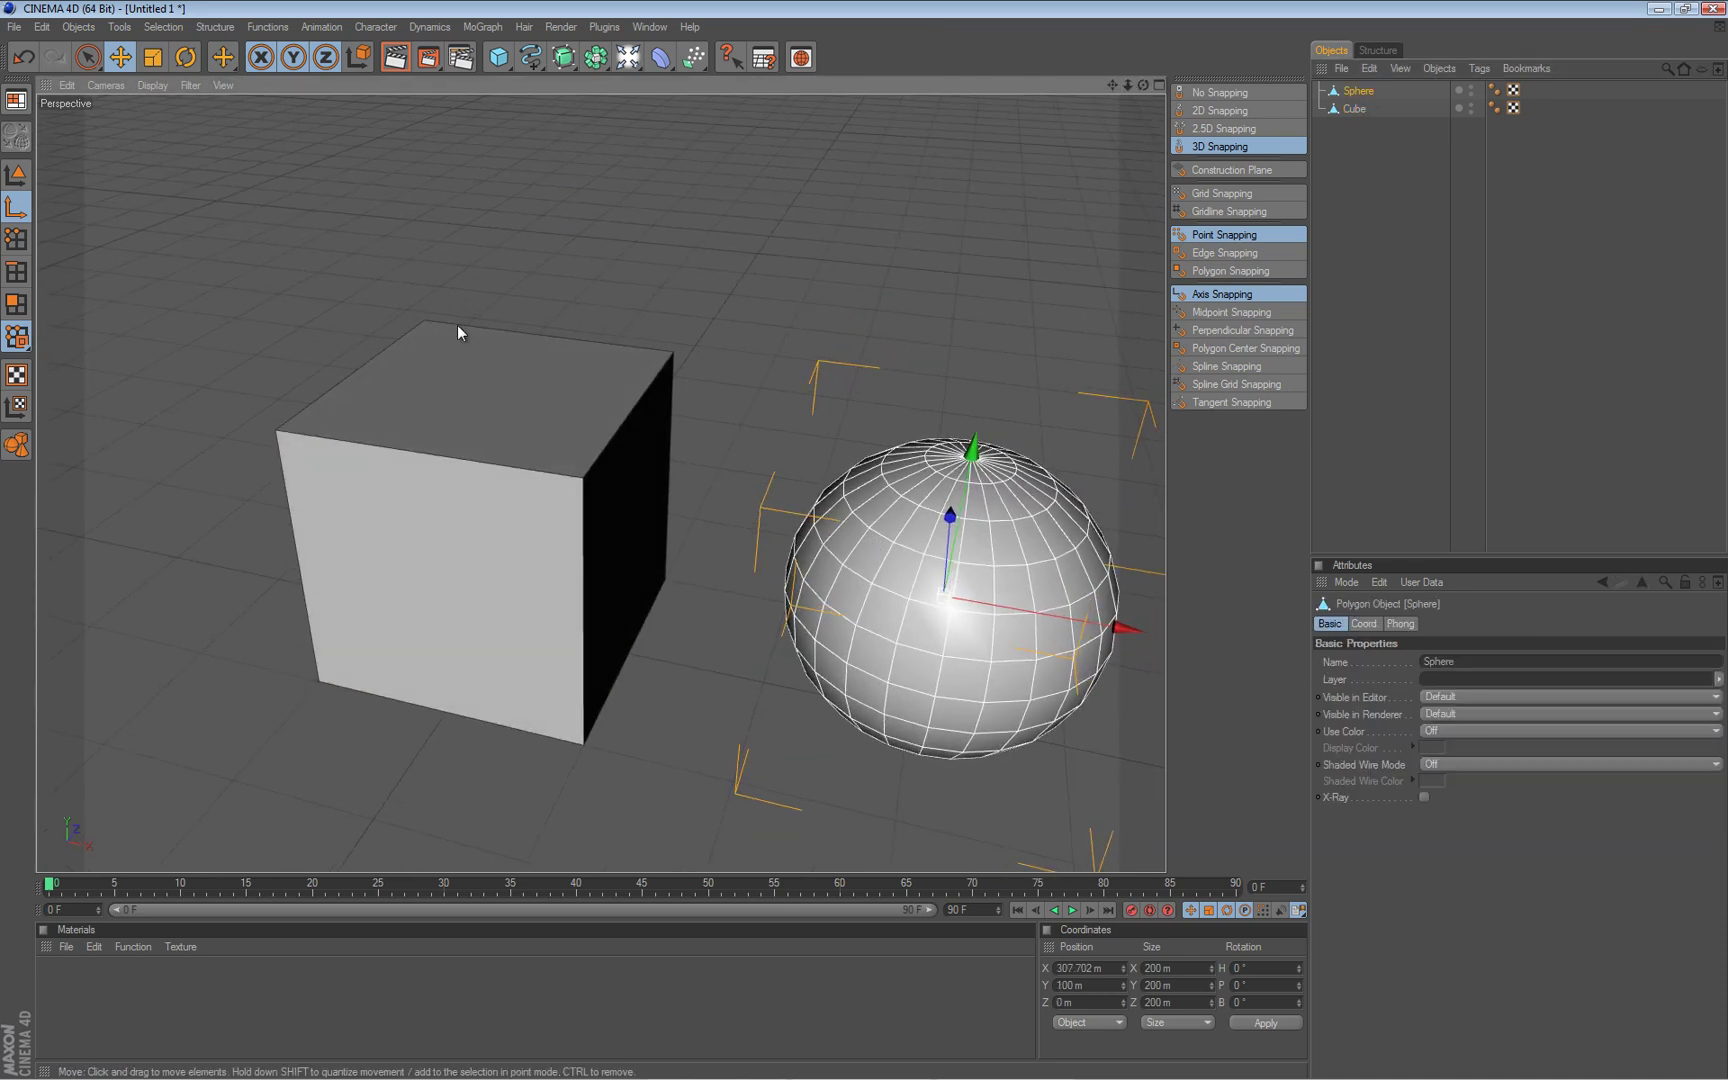
pyautogui.click(16, 239)
pyautogui.click(793, 537)
pyautogui.keyDown('alt'); pyautogui.moveTo(864, 548); pyautogui.dragTo(866, 551); pyautogui.keyUp('alt')
pyautogui.keyDown('alt'); pyautogui.moveTo(778, 512); pyautogui.dragTo(693, 468); pyautogui.keyUp('alt')
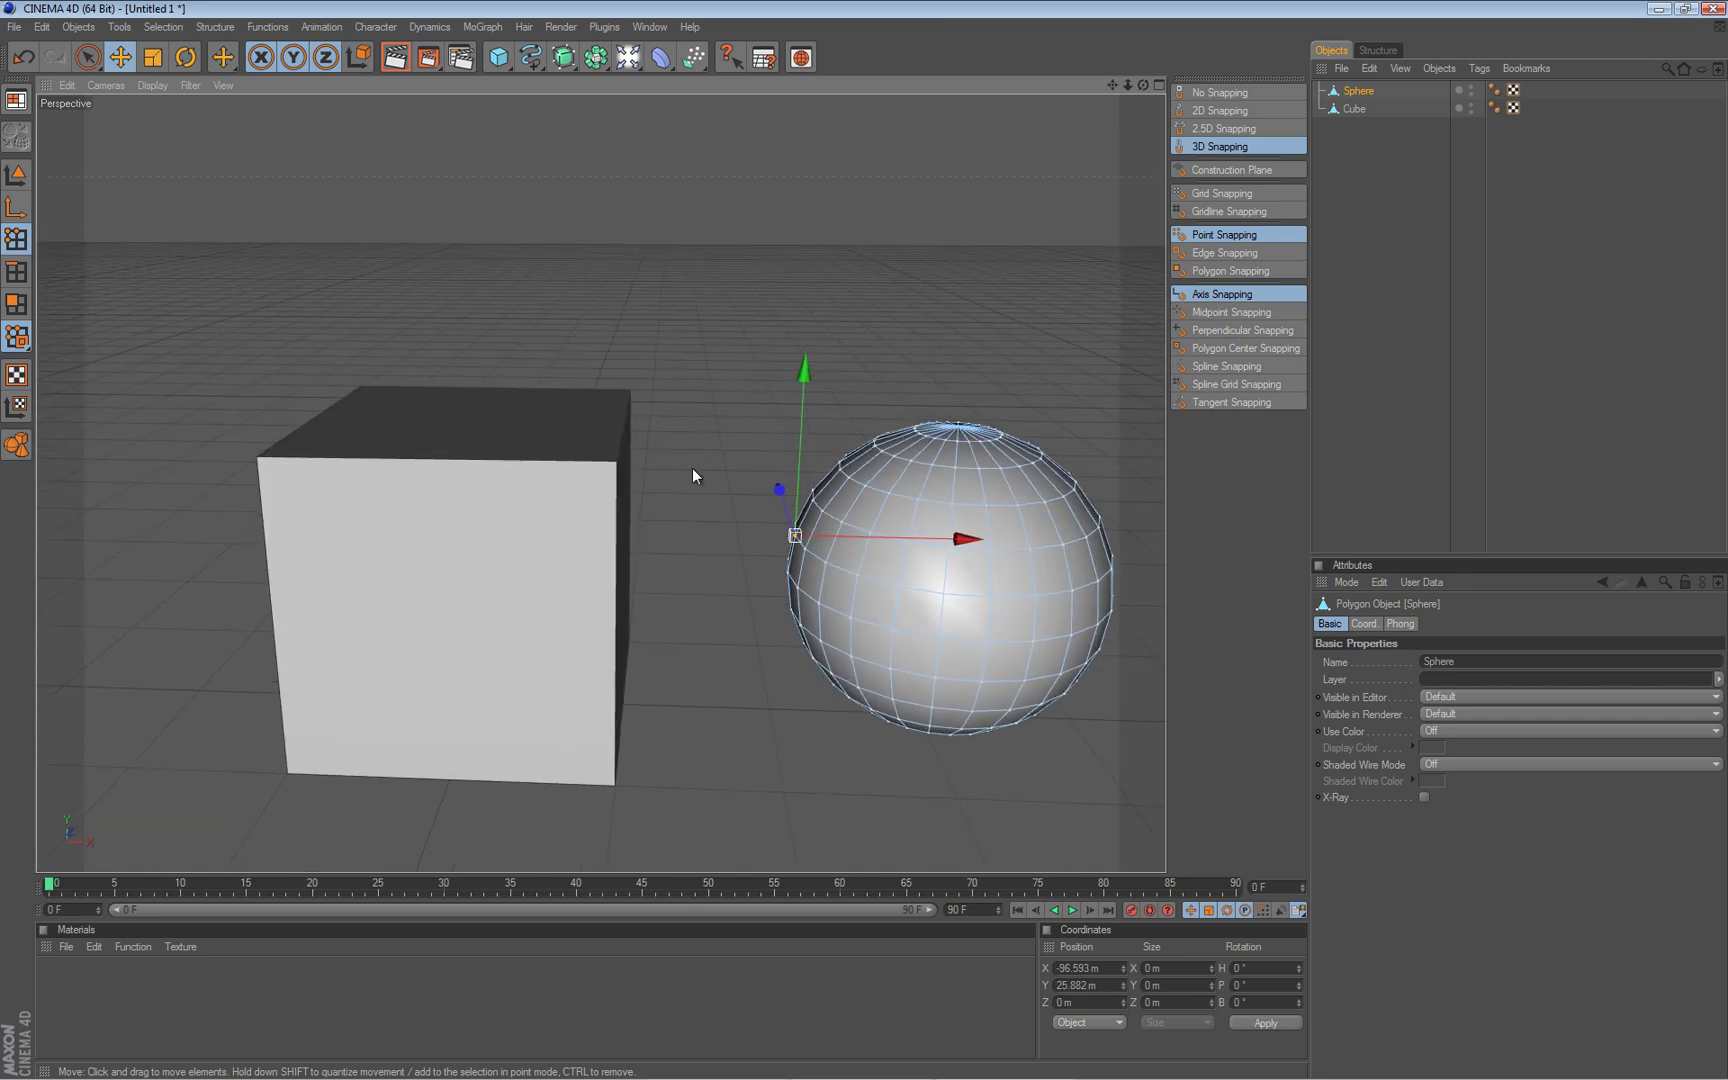
# Select an edge on the sphere's side facing the cube, and replace Axis Snapping with Polygon Center Snapping.
pyautogui.click(17, 272)
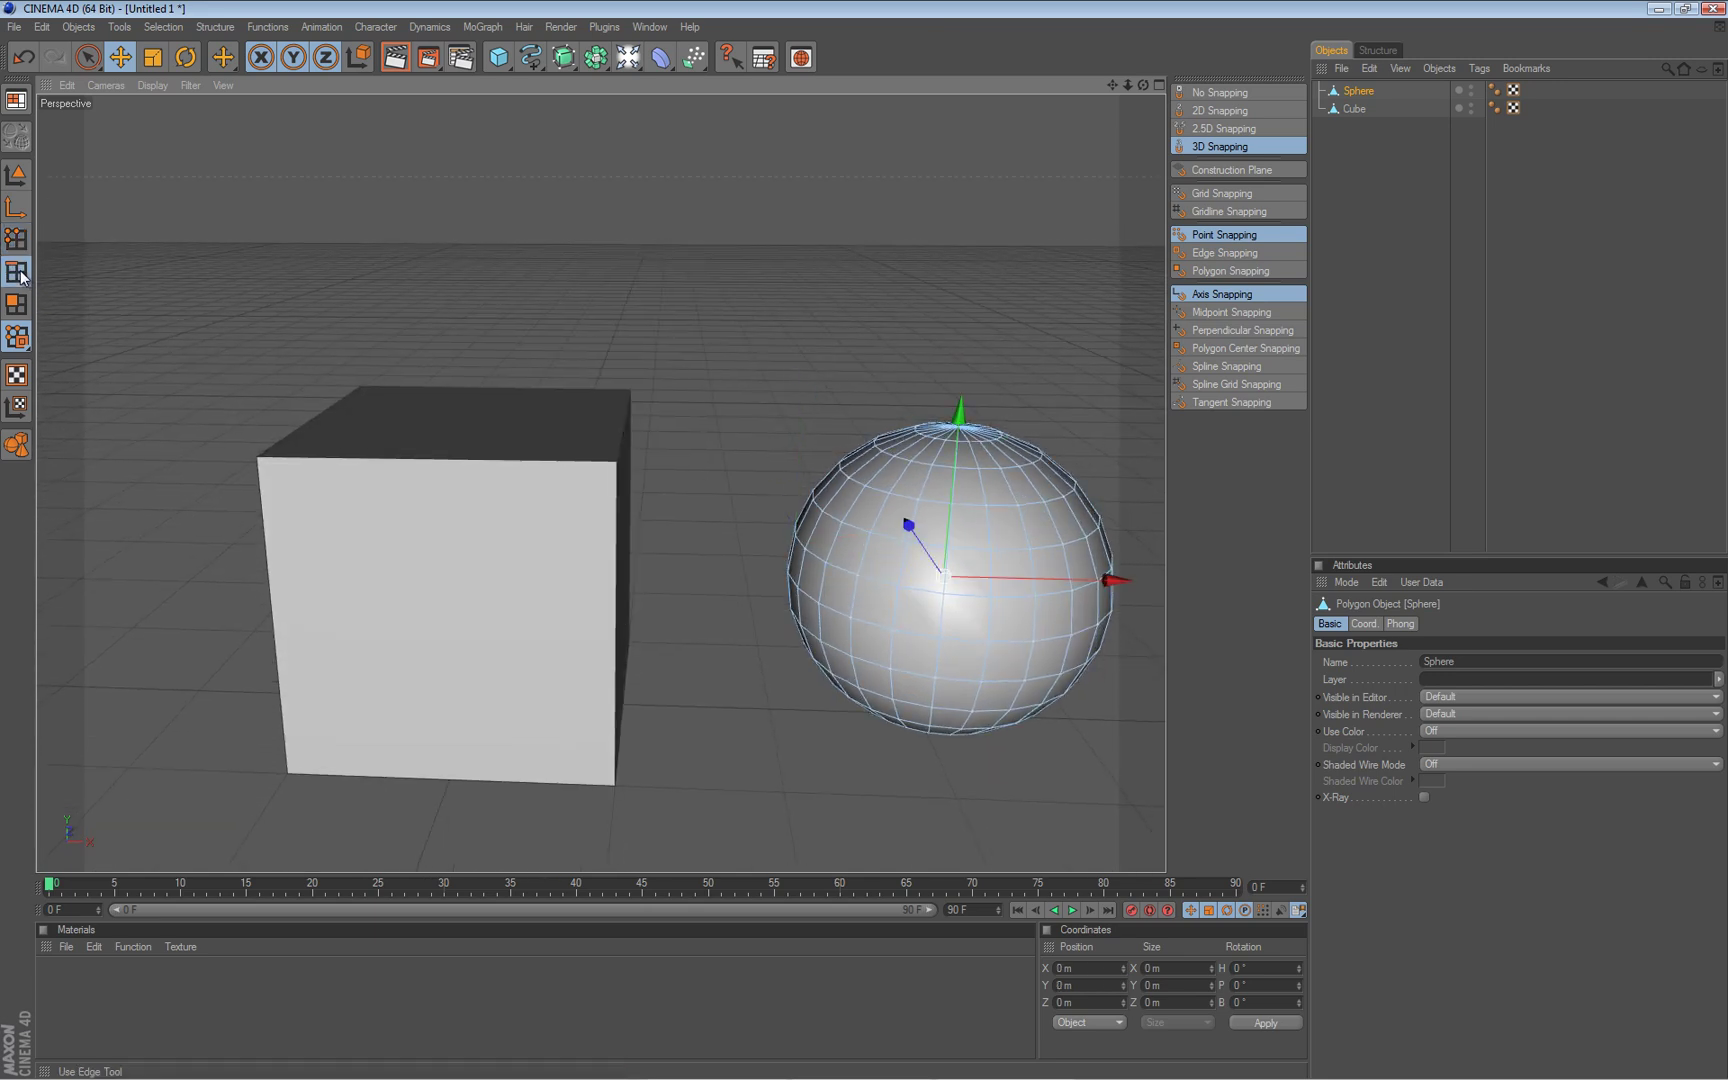
pyautogui.click(798, 539)
pyautogui.keyDown('alt'); pyautogui.moveTo(863, 541); pyautogui.dragTo(806, 440); pyautogui.keyUp('alt')
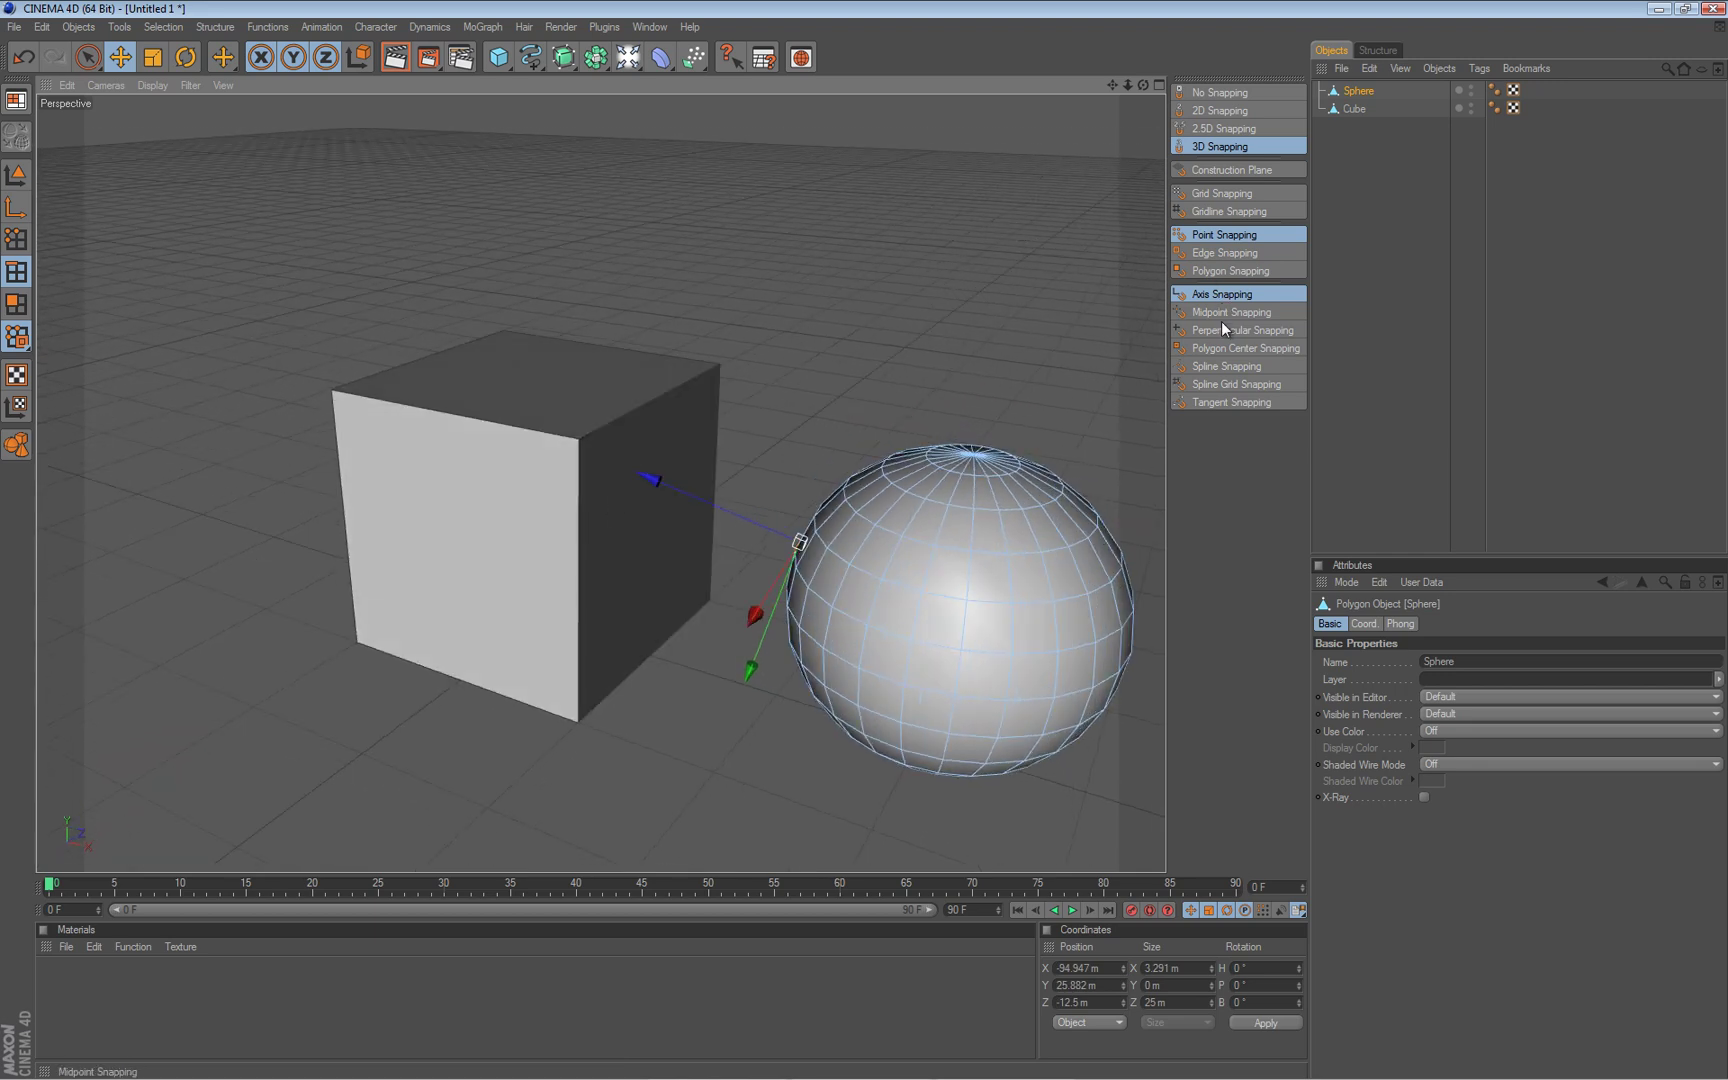
pyautogui.click(1218, 350)
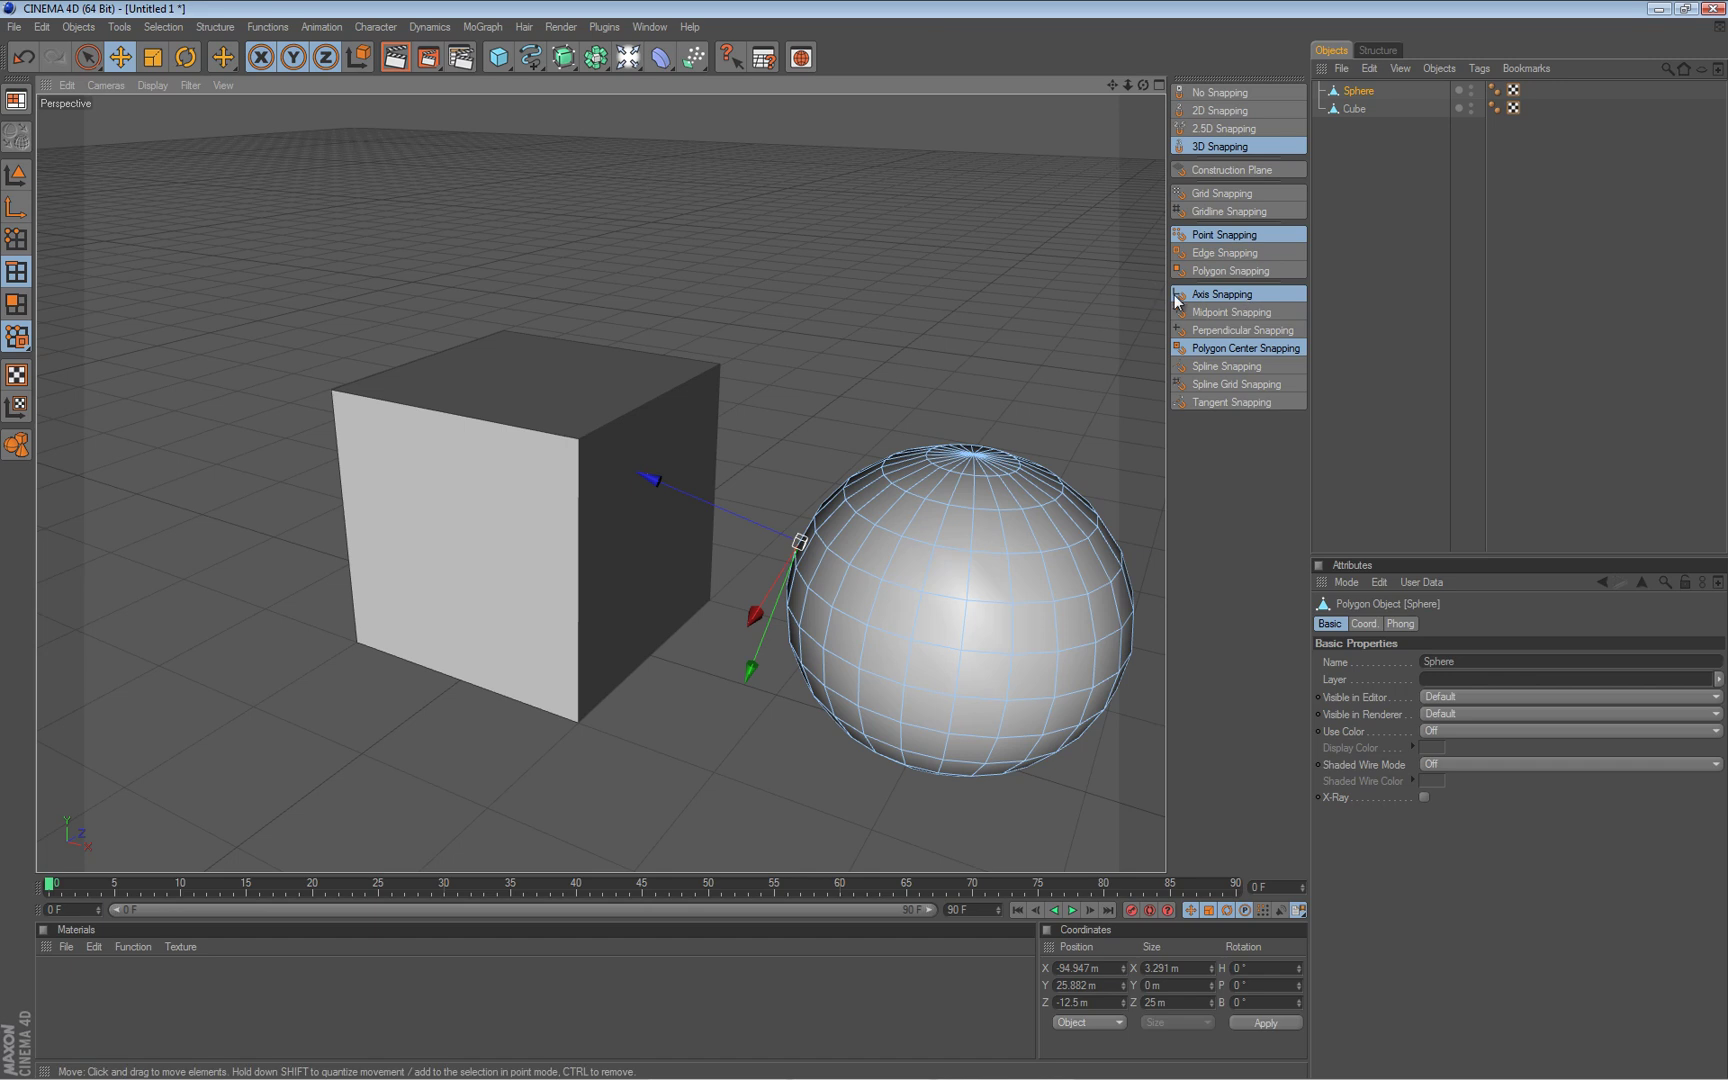
pyautogui.click(1219, 291)
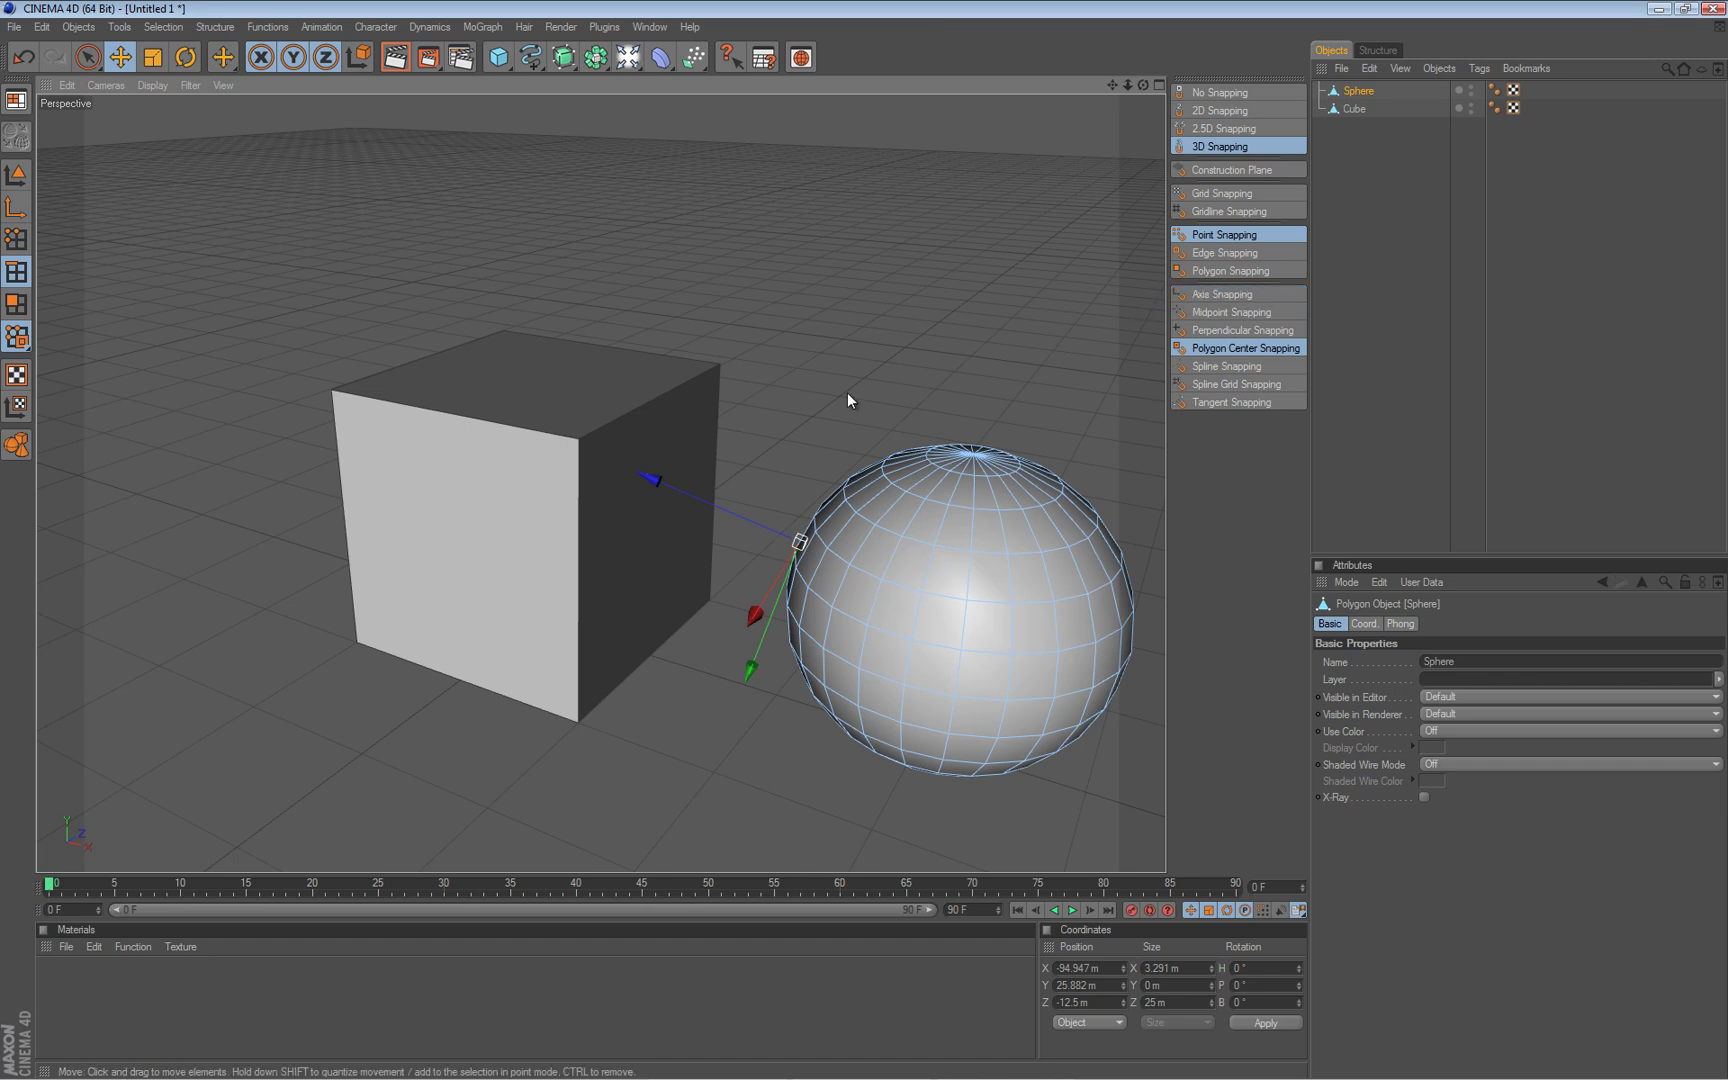
# Try snapping the sphere's selected edge to the center of the cube's facing side.
pyautogui.moveTo(680, 480); pyautogui.dragTo(661, 565)
pyautogui.moveTo(600, 630)
pyautogui.mouseDown()
pyautogui.moveTo(862, 542)
pyautogui.moveTo(600, 630)
pyautogui.mouseUp()
pyautogui.keyDown('alt'); pyautogui.moveTo(574, 584); pyautogui.dragTo(862, 543); pyautogui.keyUp('alt')
pyautogui.moveTo(487, 623)
pyautogui.mouseDown()
pyautogui.moveTo(862, 541)
pyautogui.moveTo(508, 612)
pyautogui.mouseUp()
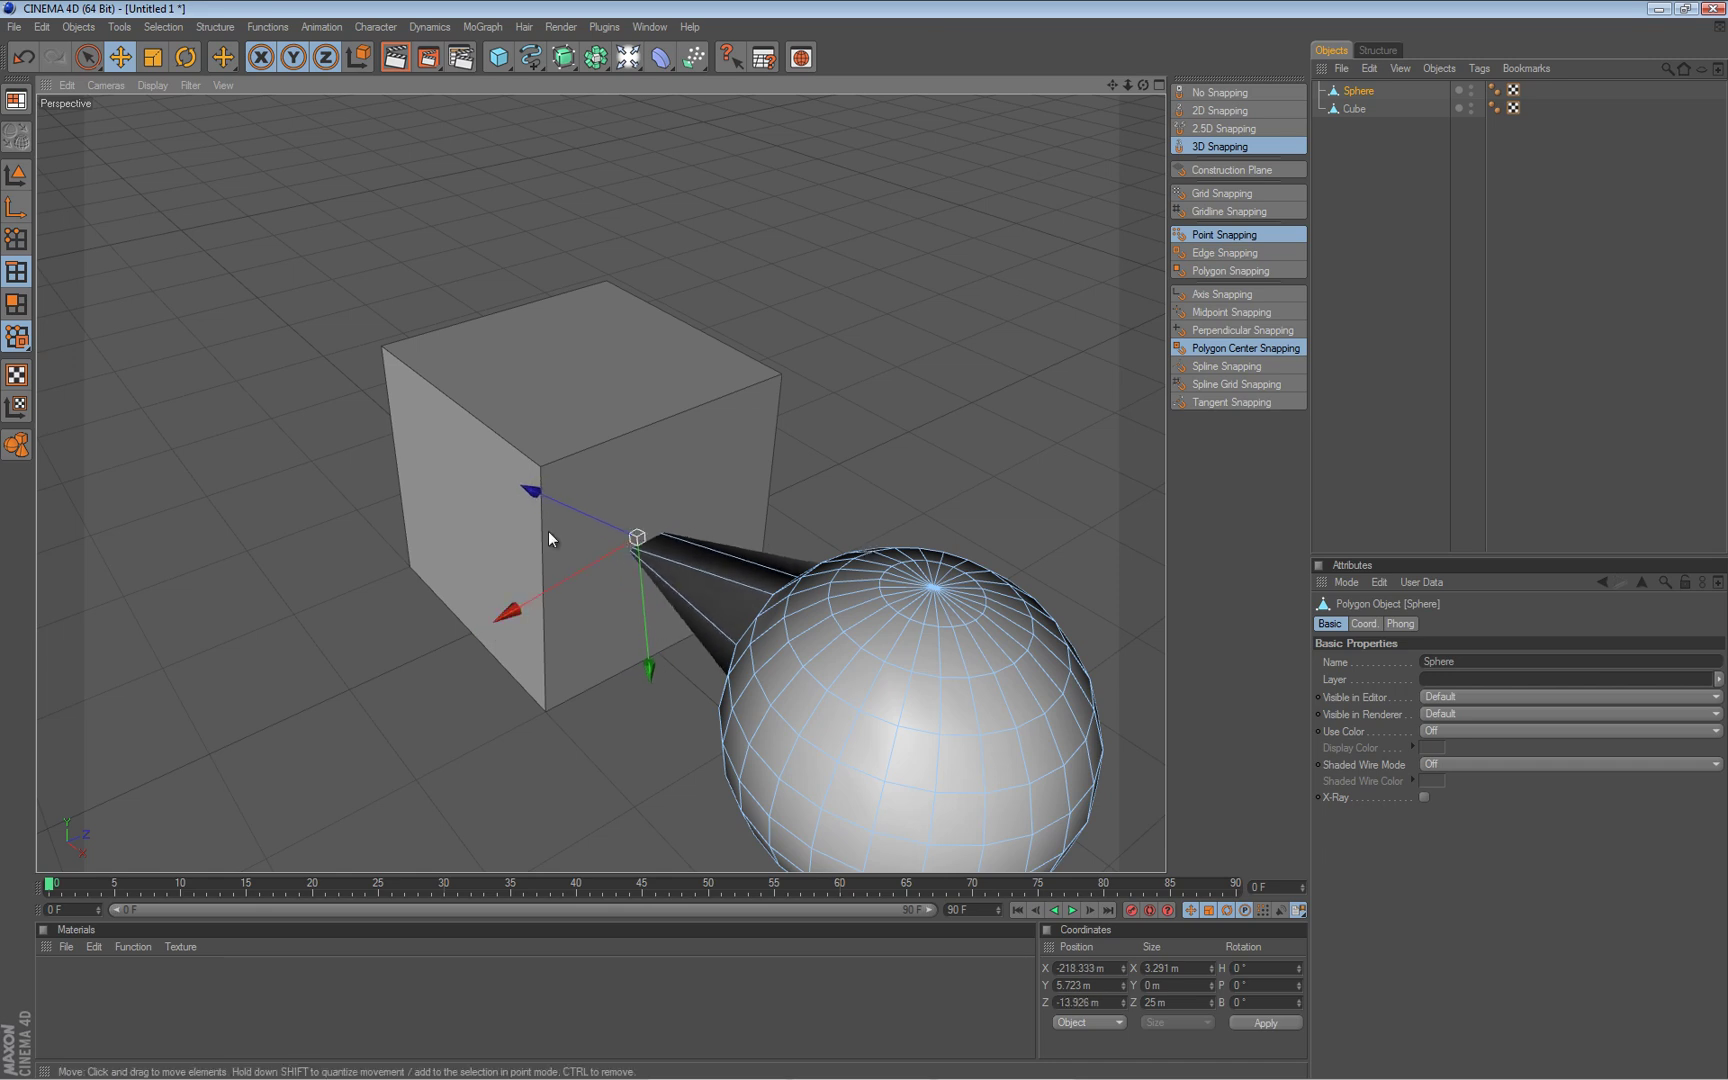
# Replace Point Snapping with Edge Snapping and try snapping the sphere's selected edge to the cube's edges.
pyautogui.click(1238, 240)
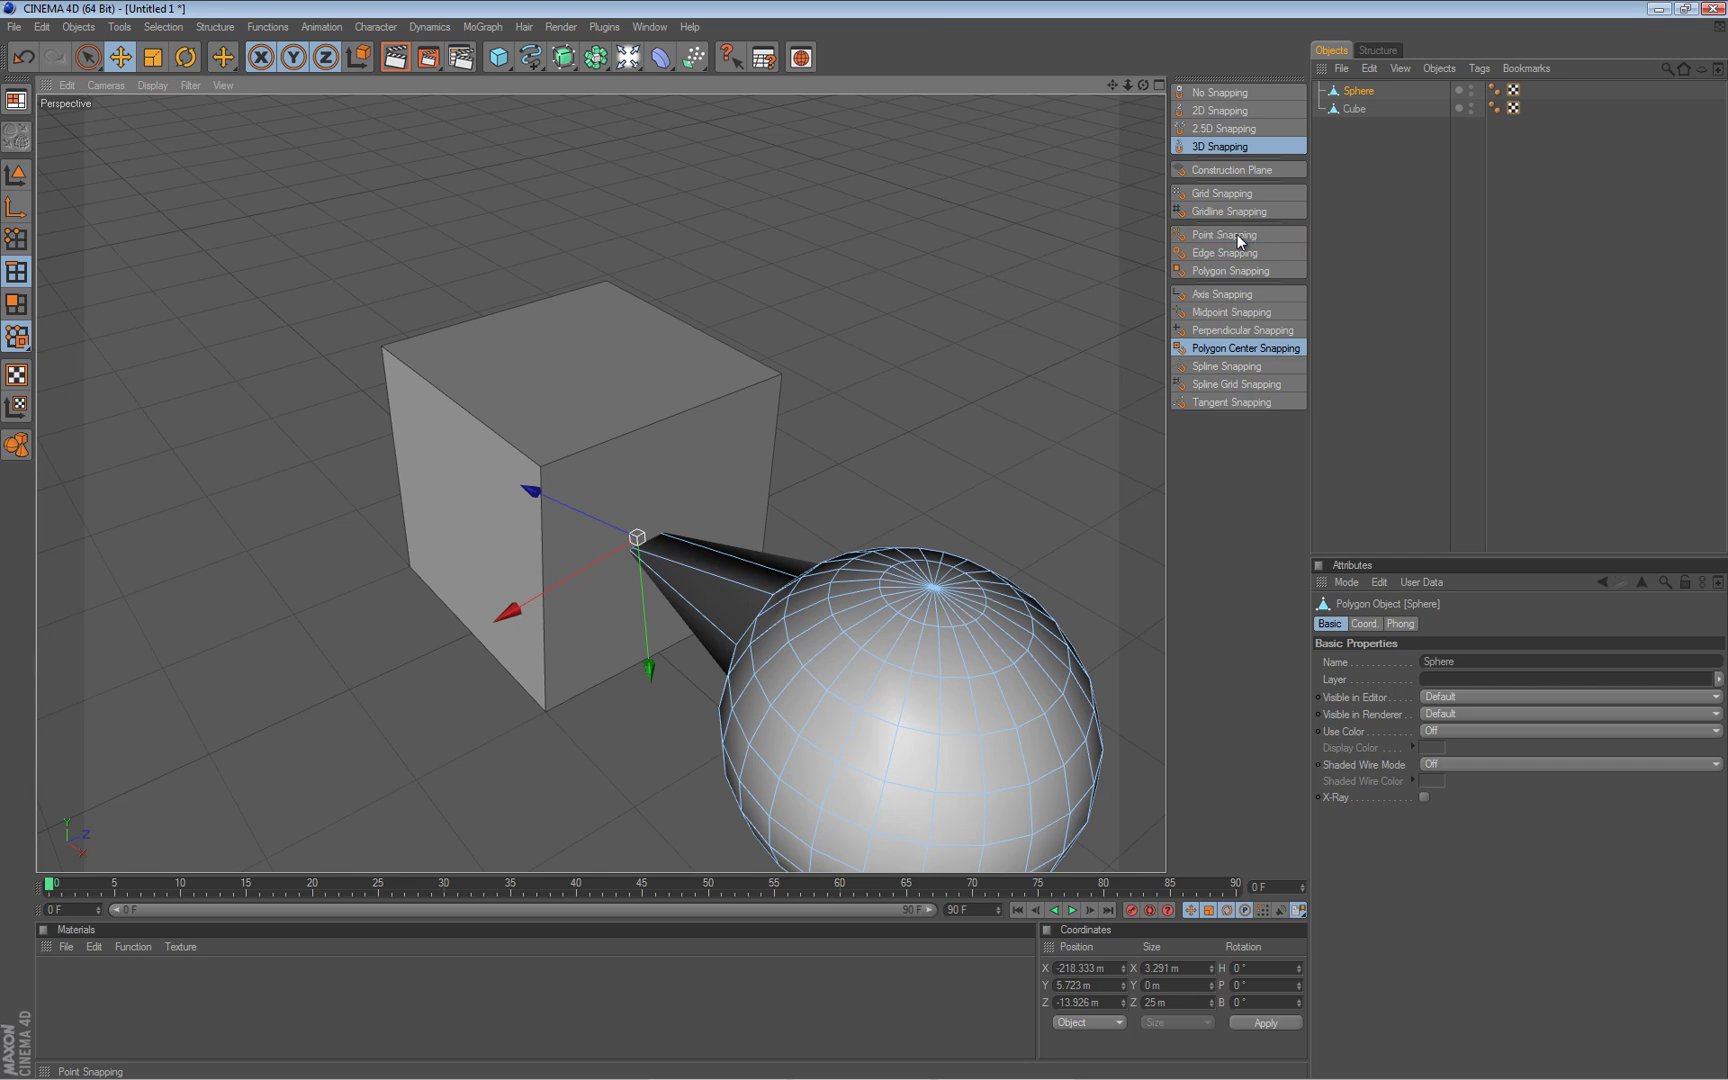
pyautogui.click(1240, 253)
pyautogui.keyDown('alt'); pyautogui.moveTo(868, 543); pyautogui.dragTo(868, 541); pyautogui.keyUp('alt')
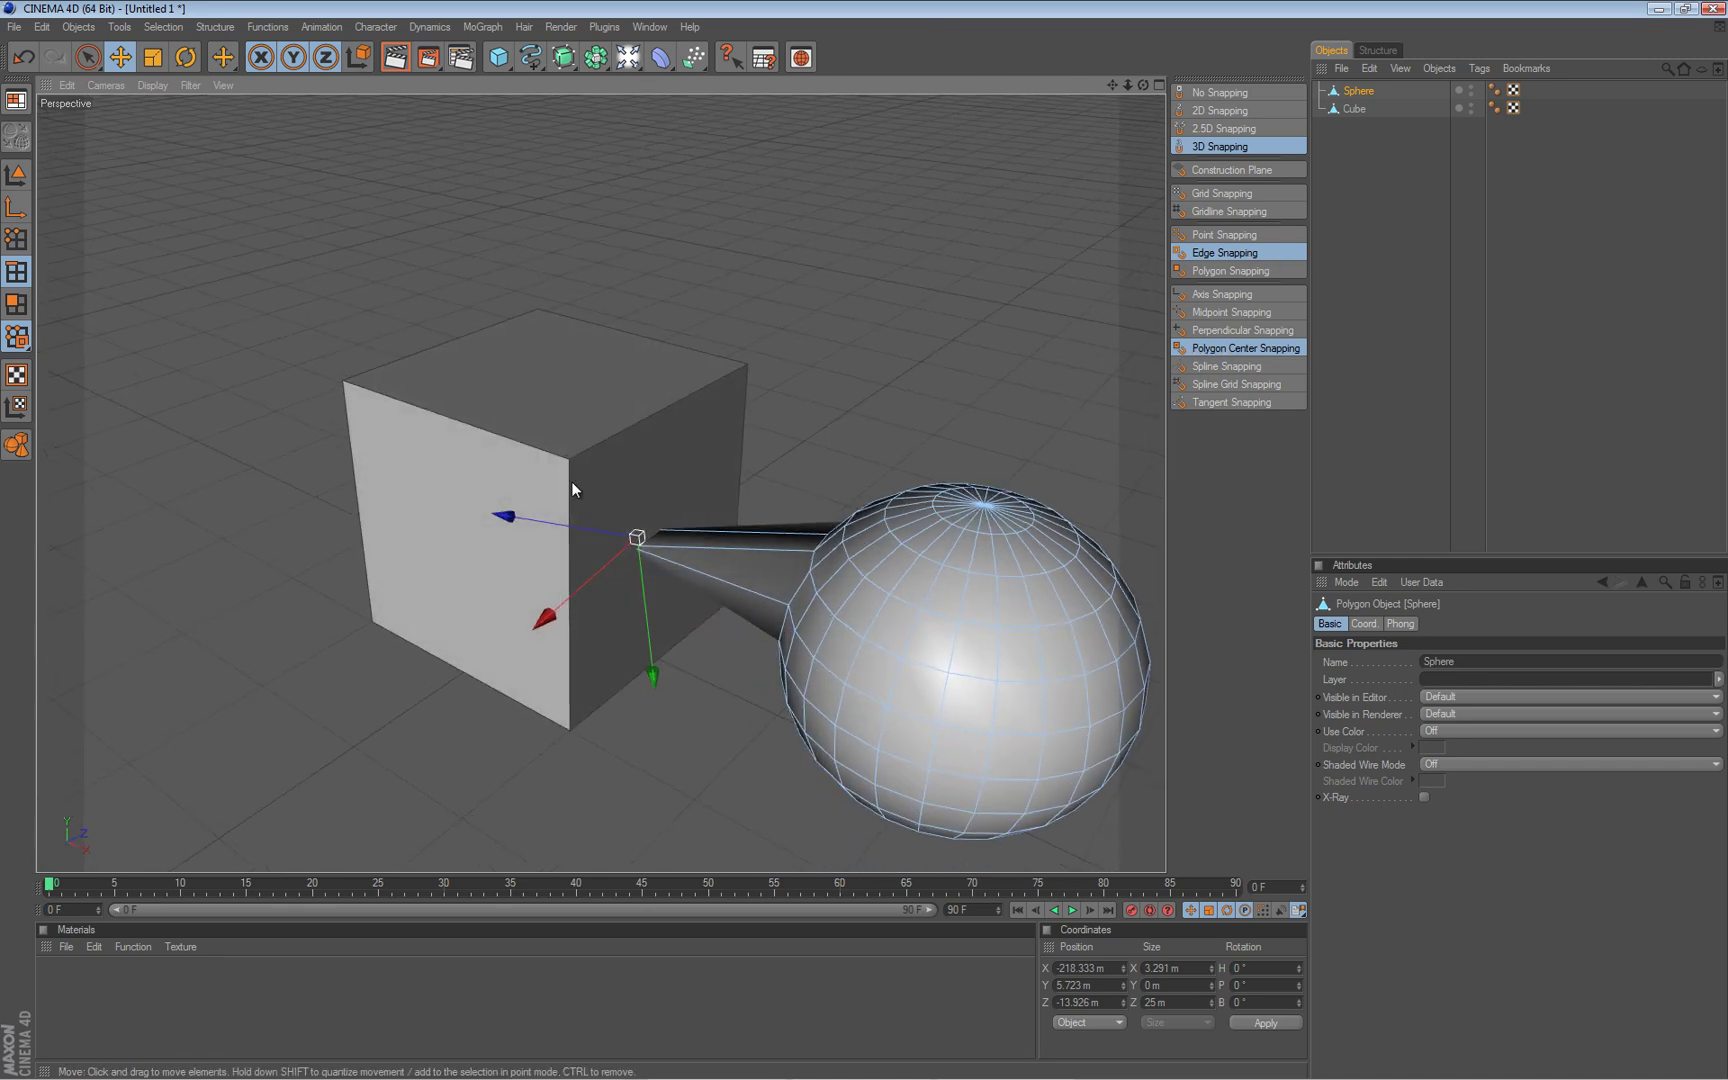
pyautogui.moveTo(503, 516); pyautogui.dragTo(866, 541)
pyautogui.keyDown('alt'); pyautogui.moveTo(511, 570); pyautogui.dragTo(865, 543); pyautogui.keyUp('alt')
pyautogui.keyDown('alt'); pyautogui.moveTo(515, 600); pyautogui.dragTo(869, 546); pyautogui.keyUp('alt')
pyautogui.moveTo(580, 488); pyautogui.dragTo(868, 544)
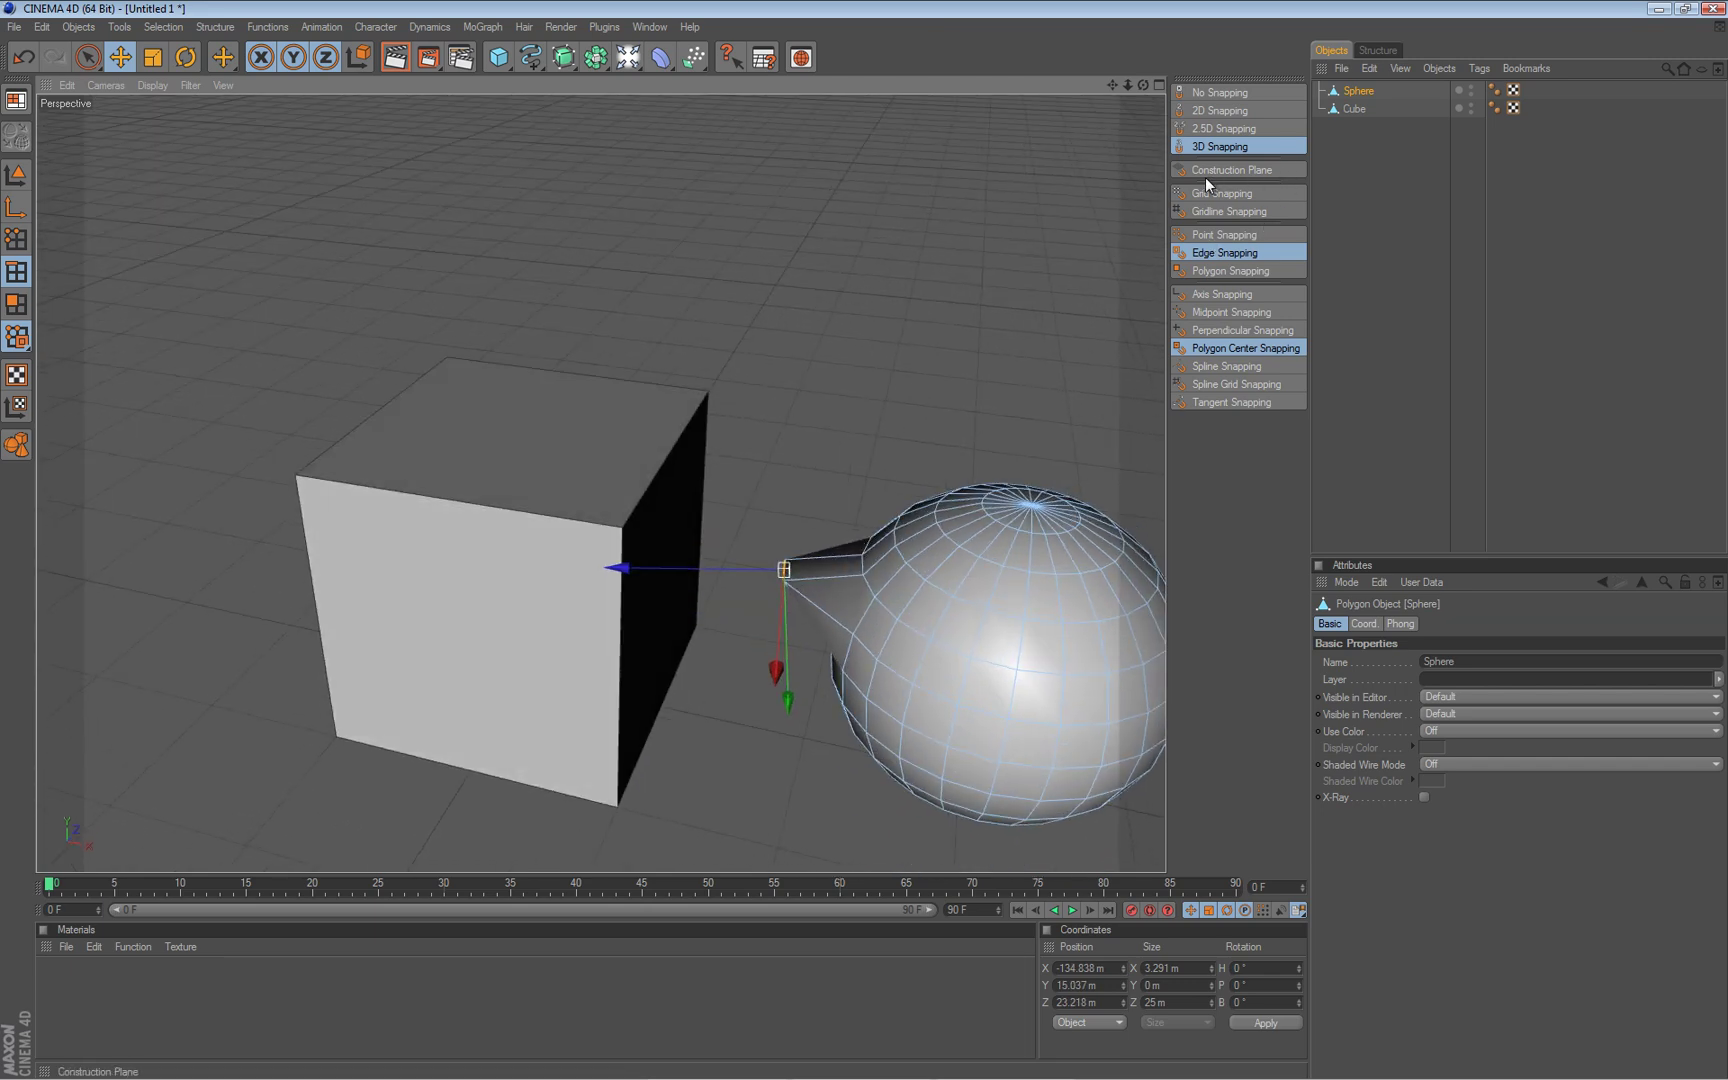
# Delete the sphere and select the cube.
pyautogui.click(1364, 91)
pyautogui.press('Delete')
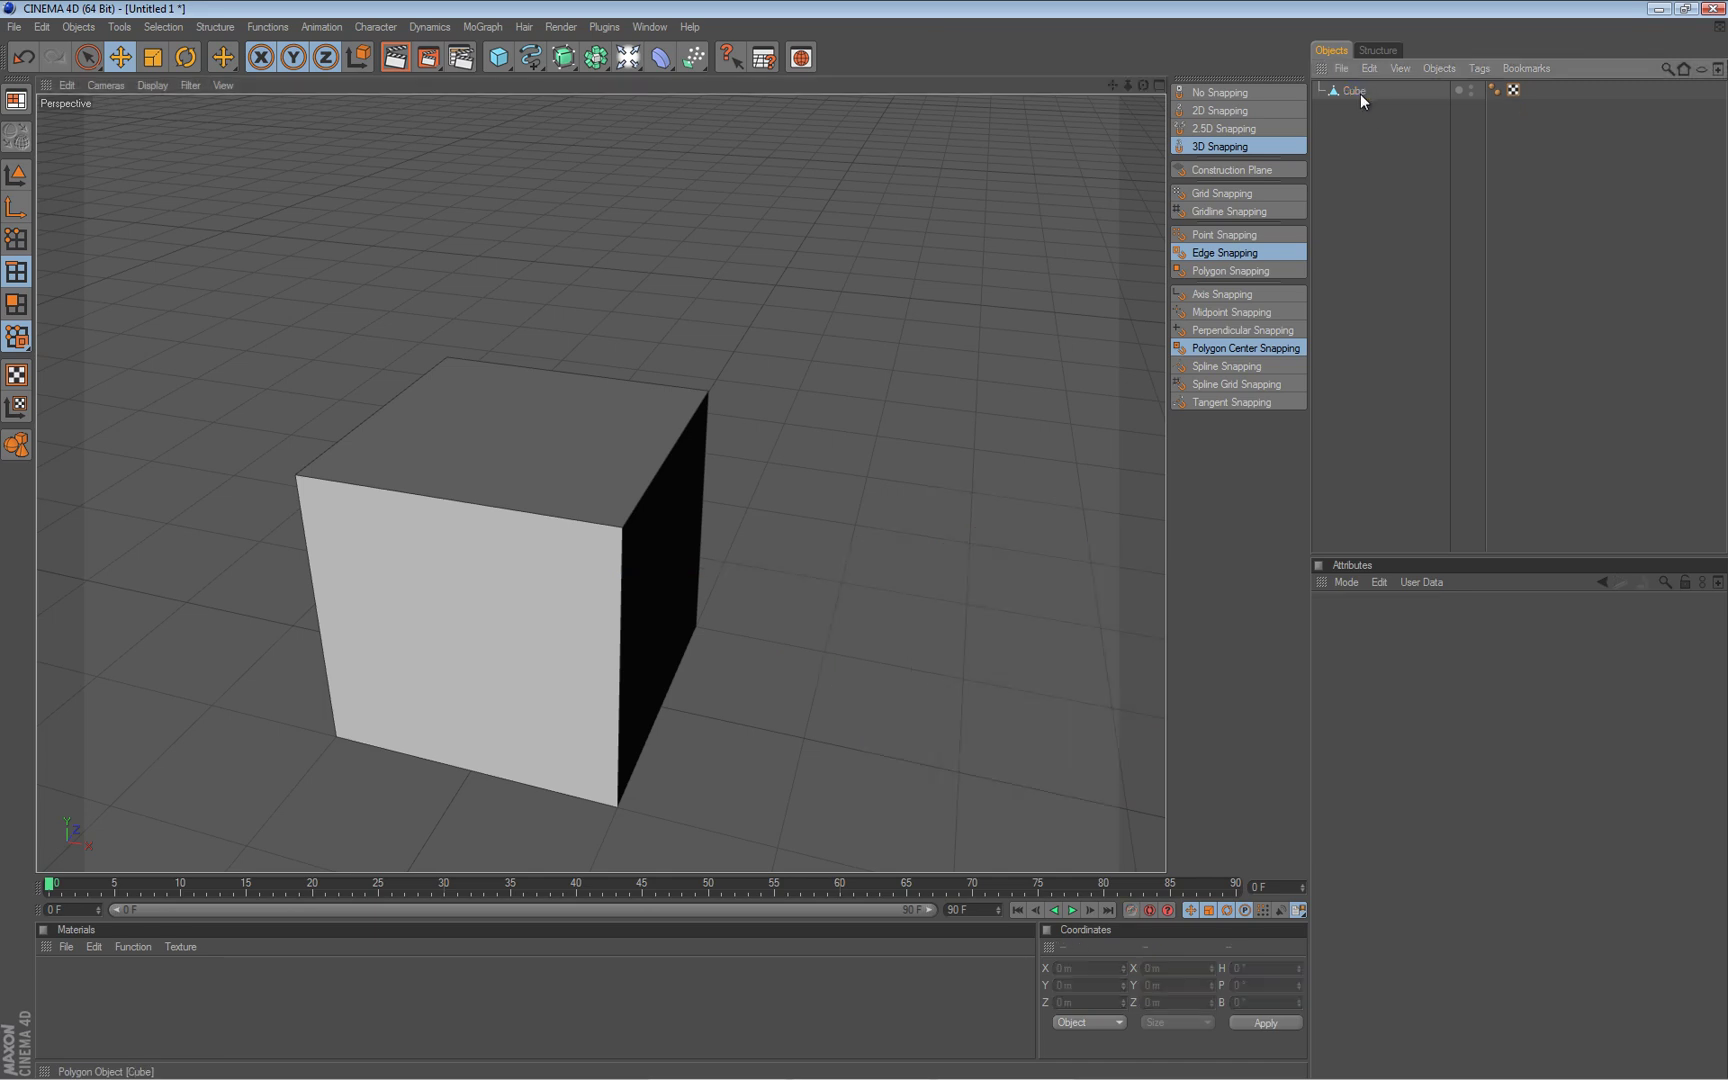
pyautogui.click(1359, 93)
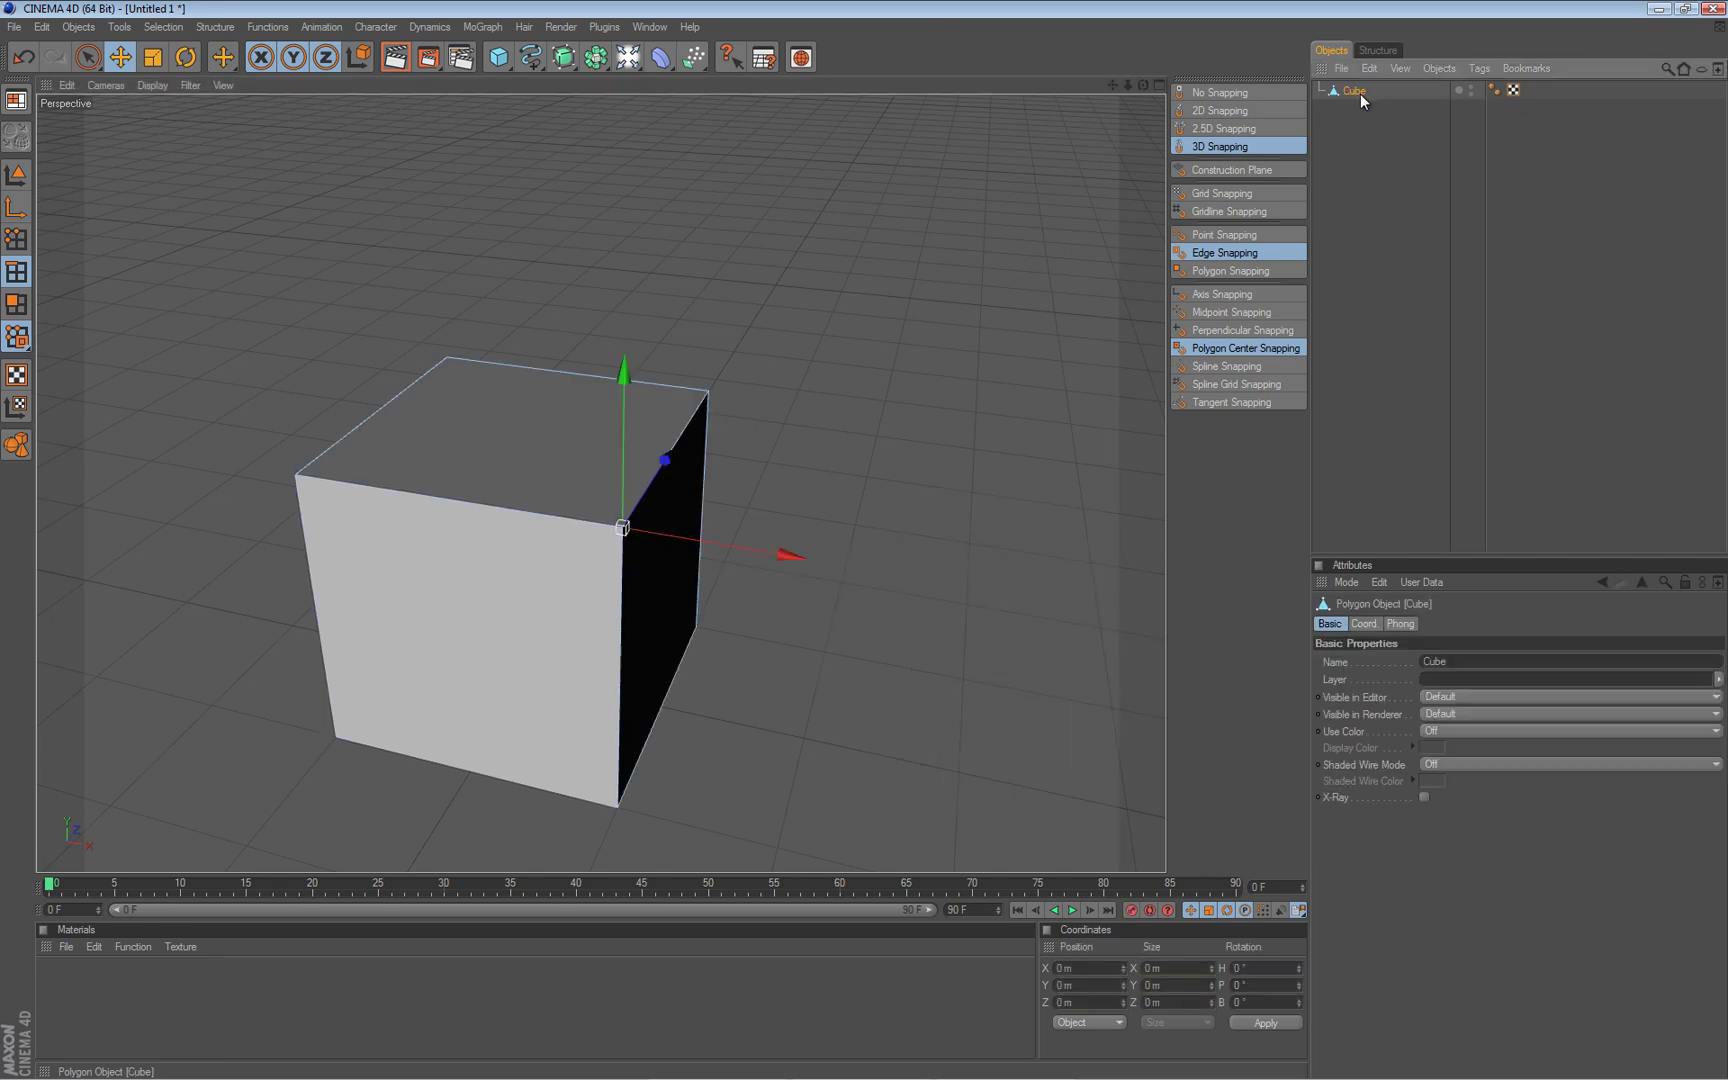
# Replace Polygon Center and Edge Snapping with Point Snapping, and switch the cube to point mode.
pyautogui.click(1260, 348)
pyautogui.click(1246, 253)
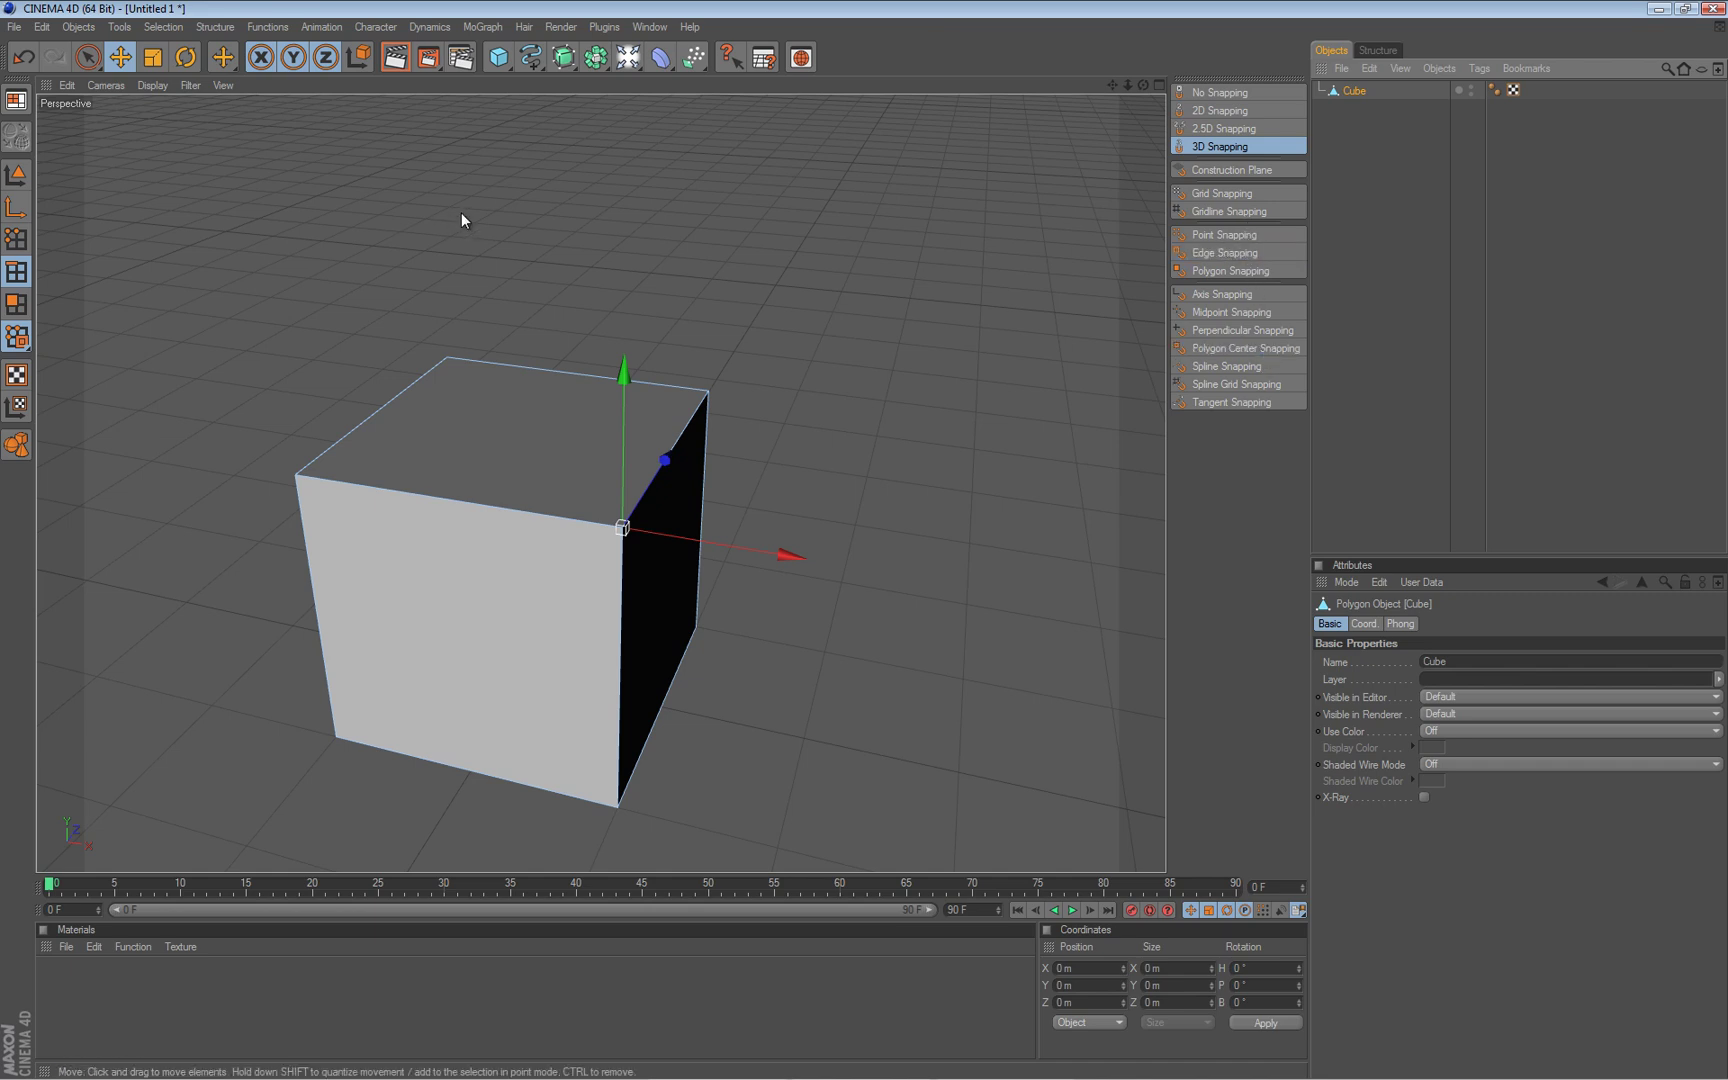
pyautogui.click(1210, 235)
pyautogui.keyDown('alt'); pyautogui.moveTo(860, 541); pyautogui.dragTo(860, 541); pyautogui.keyUp('alt')
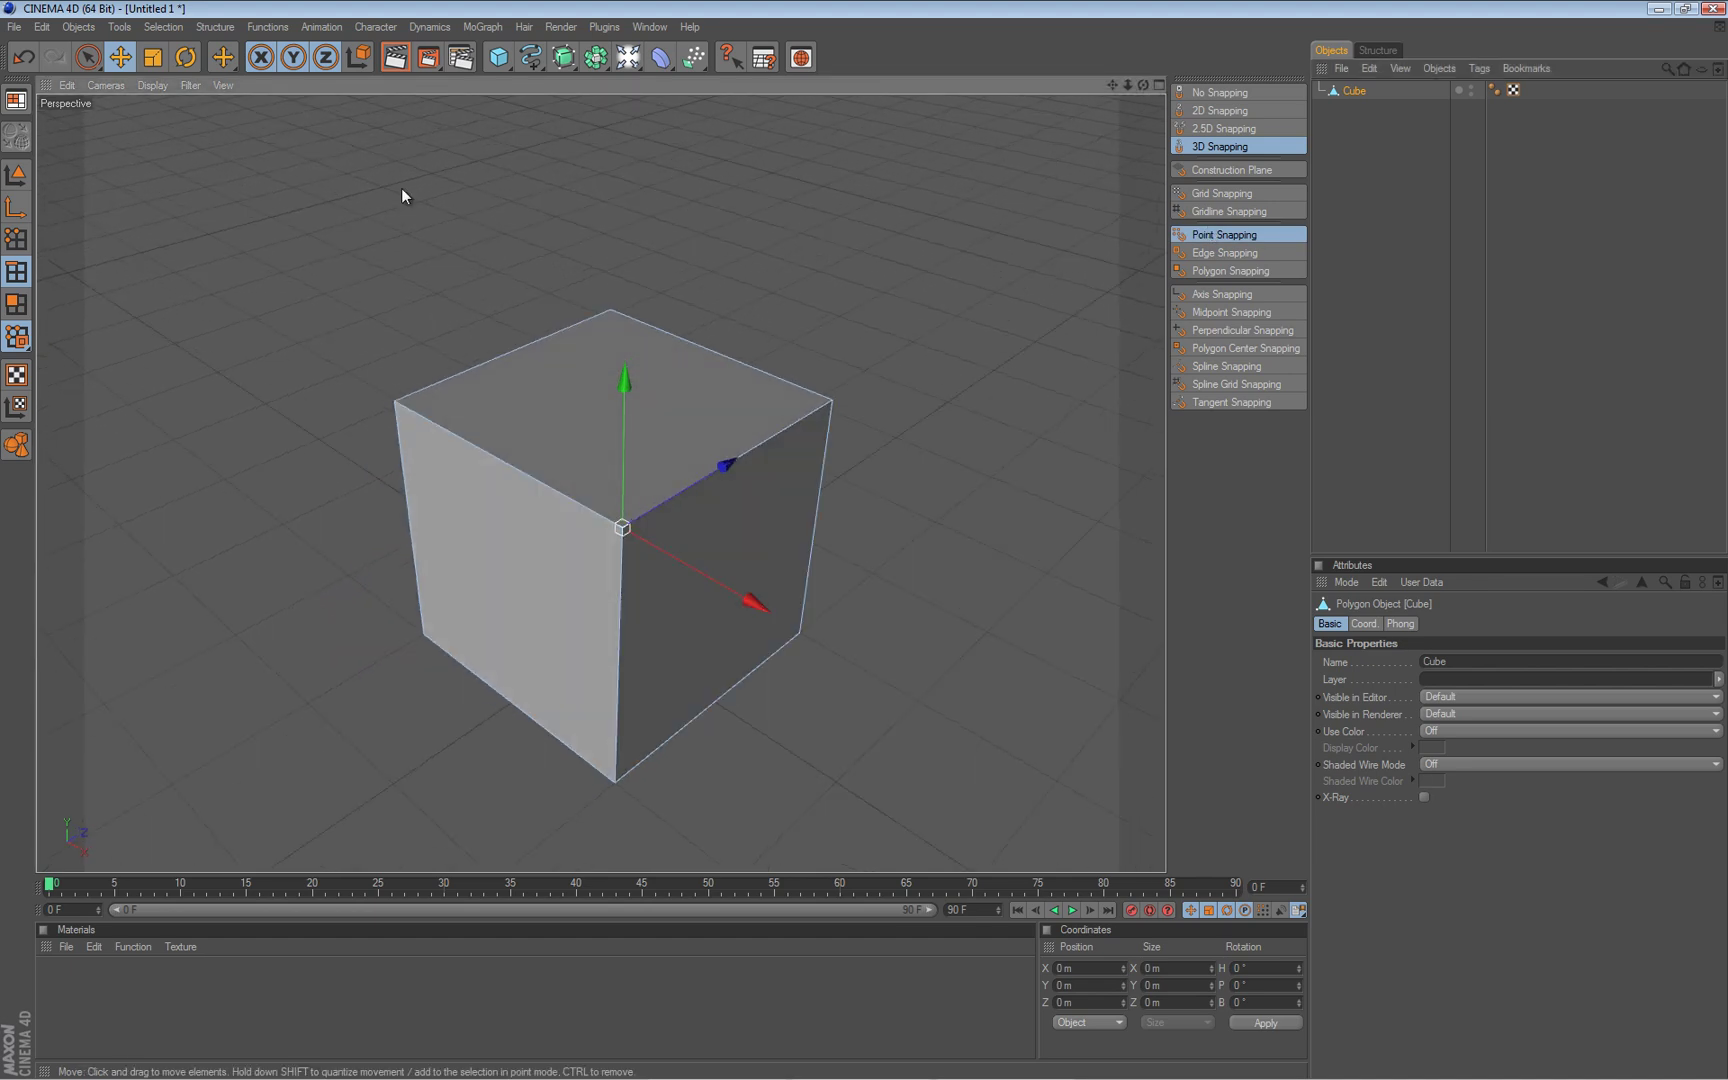
pyautogui.click(18, 241)
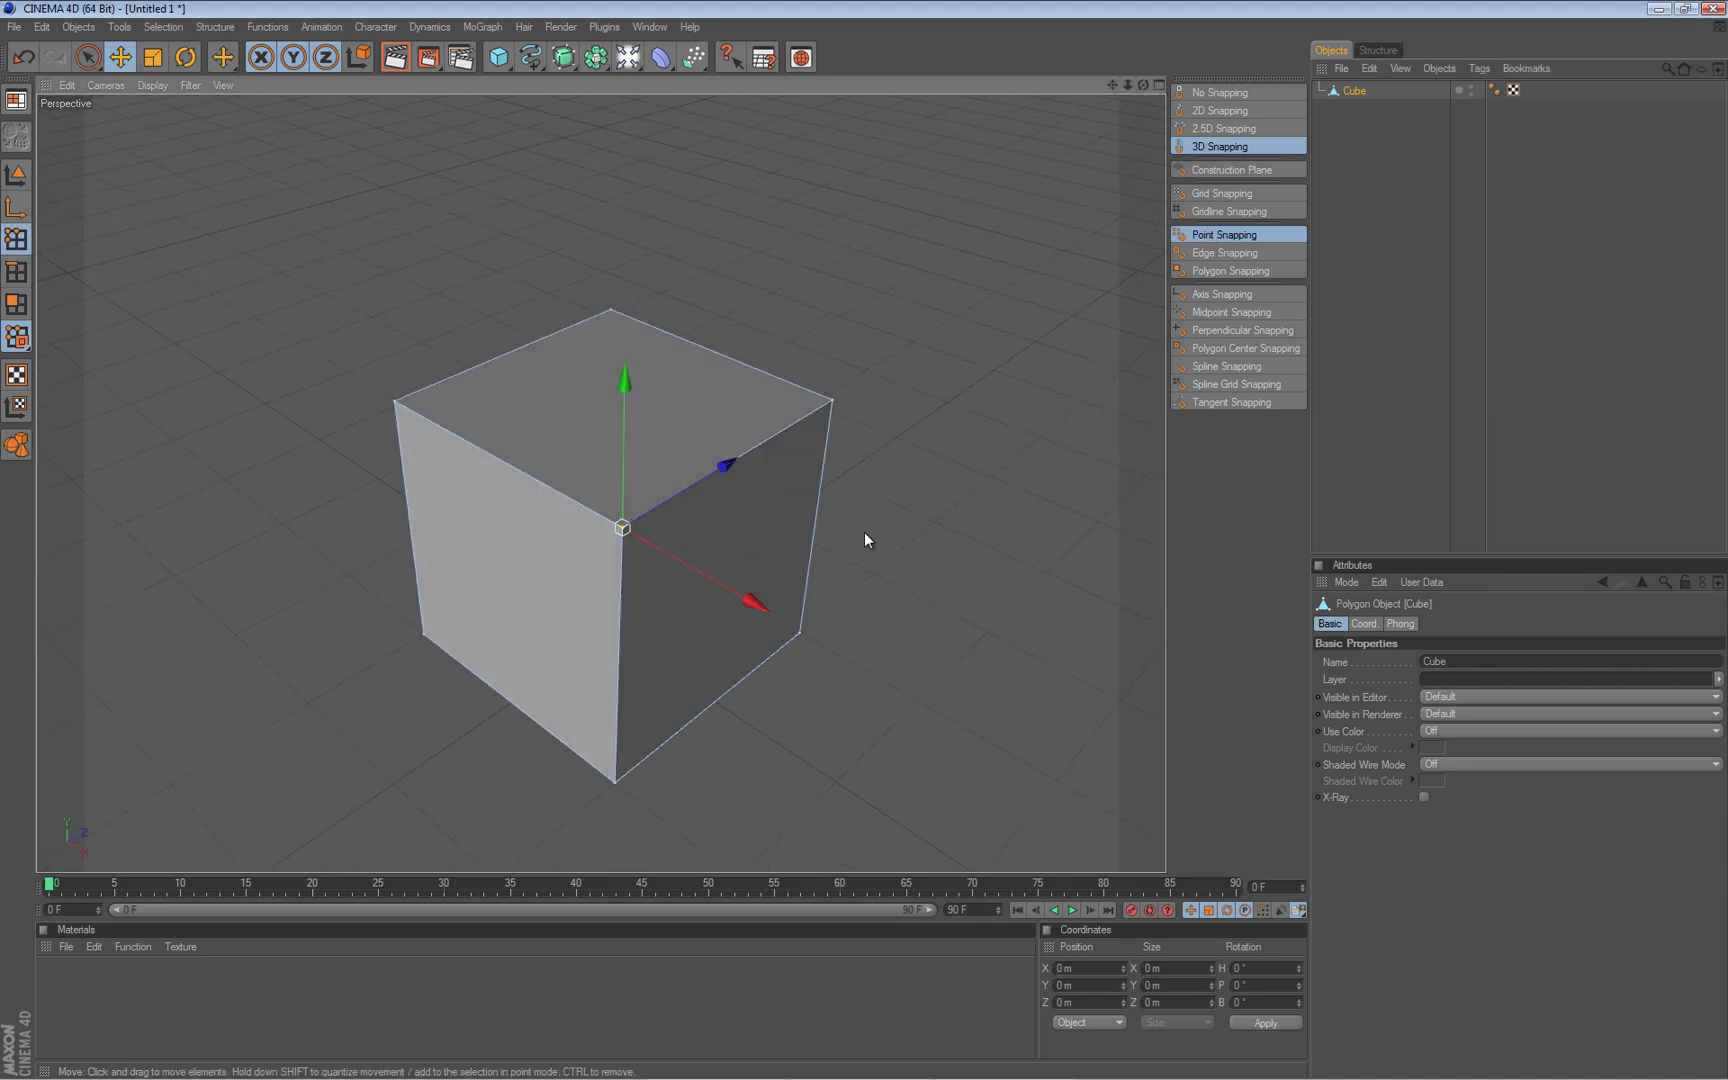
# Select the cube's lower front corner point, enable Grid Snapping and move the point to about X 51 m, Z -33 m.
pyautogui.keyDown('alt'); pyautogui.moveTo(685, 233); pyautogui.dragTo(686, 233, button='middle'); pyautogui.keyUp('alt')
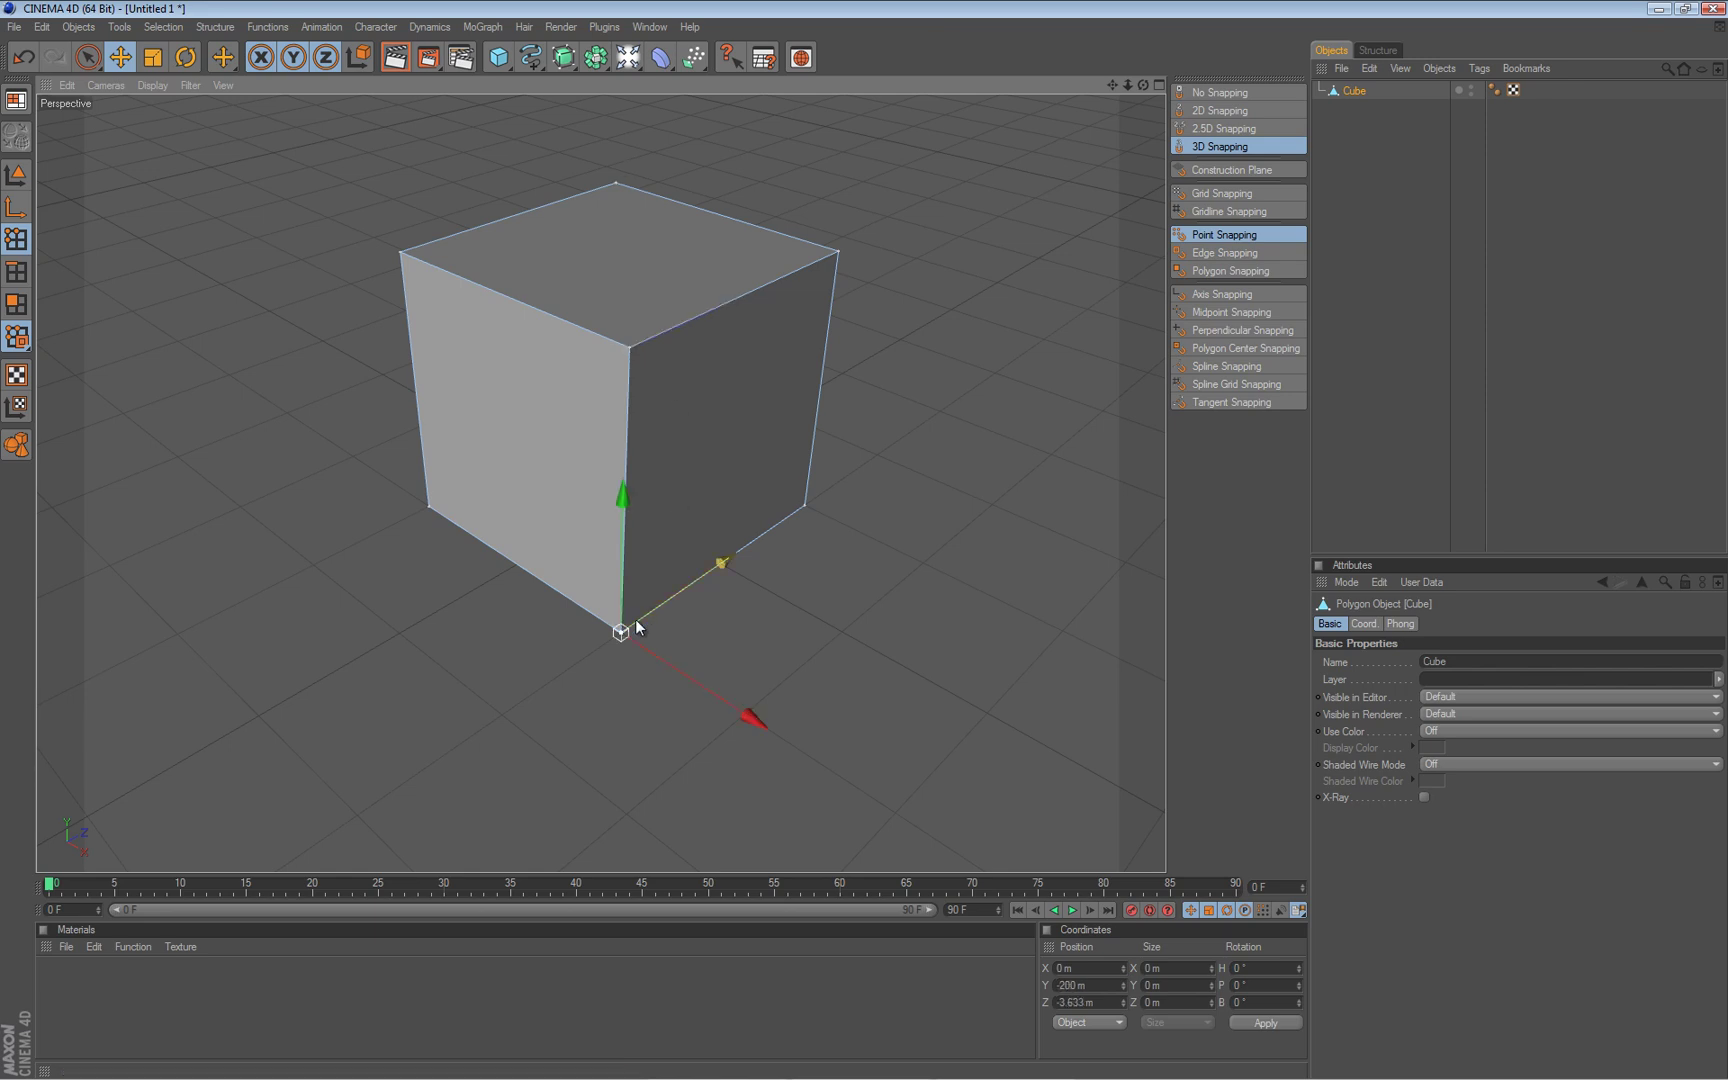
pyautogui.click(628, 628)
pyautogui.scroll(-4, 730, 458)
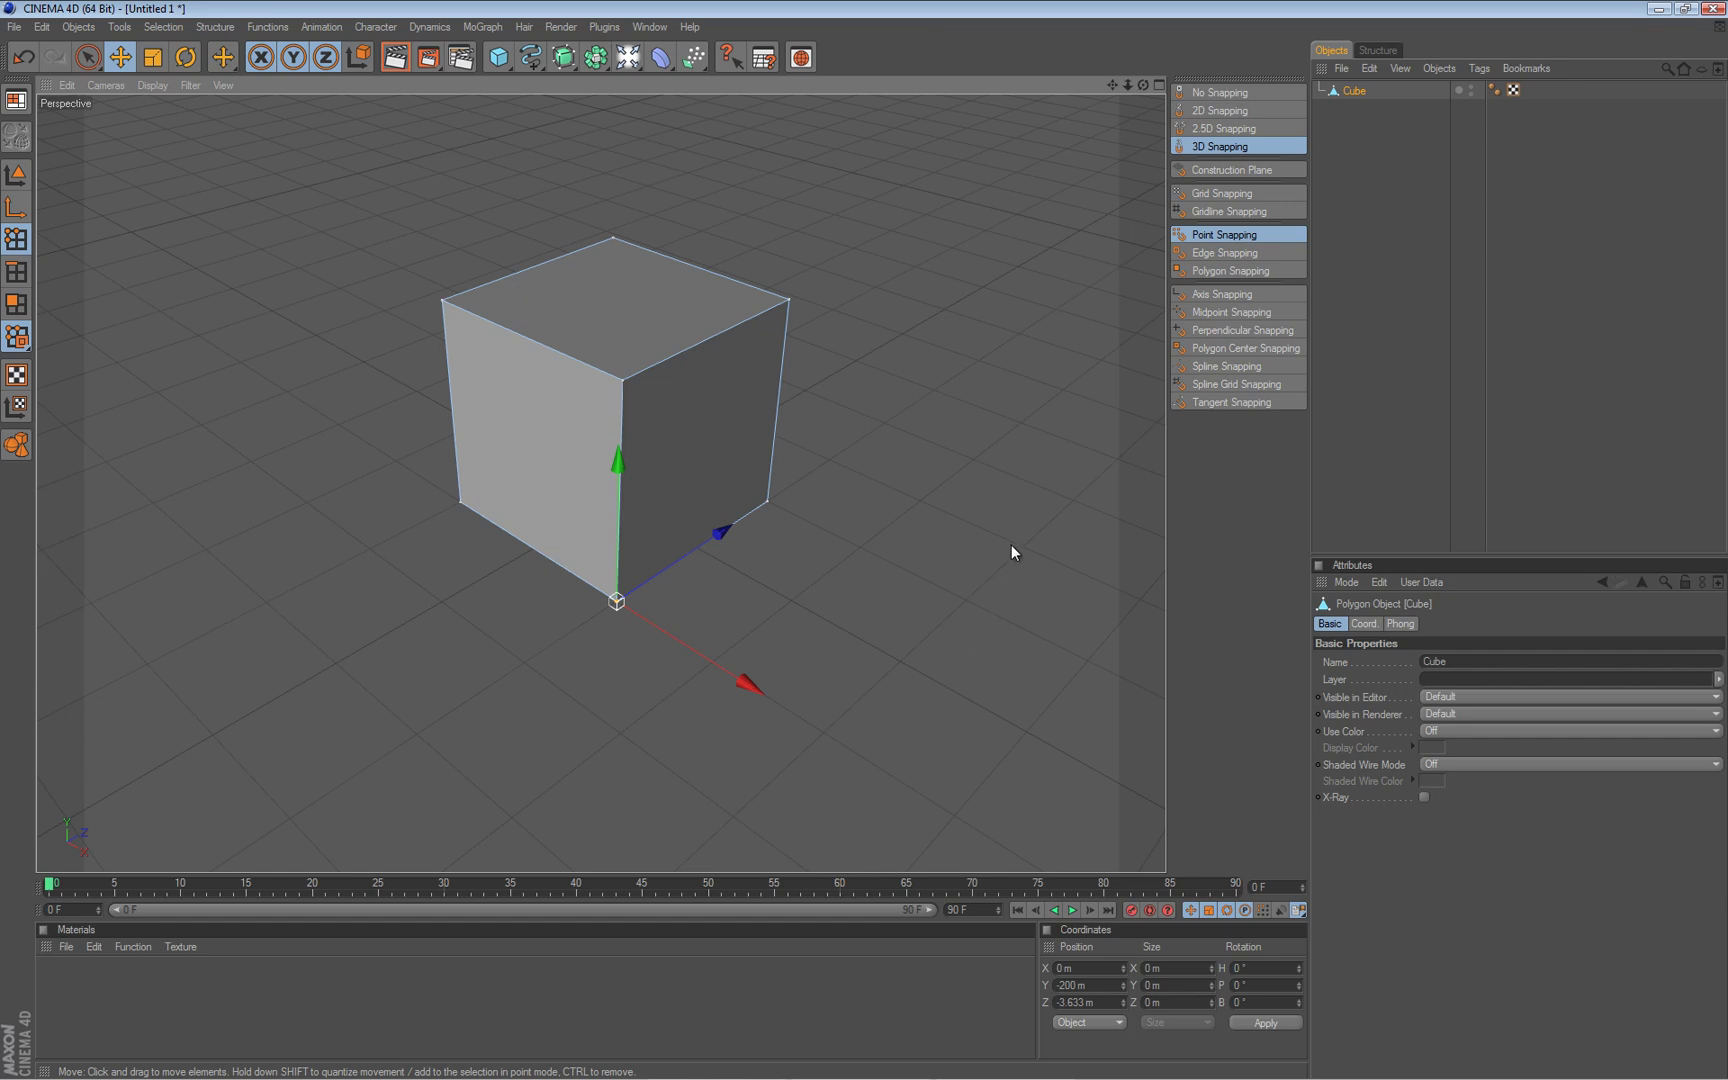
pyautogui.click(1216, 194)
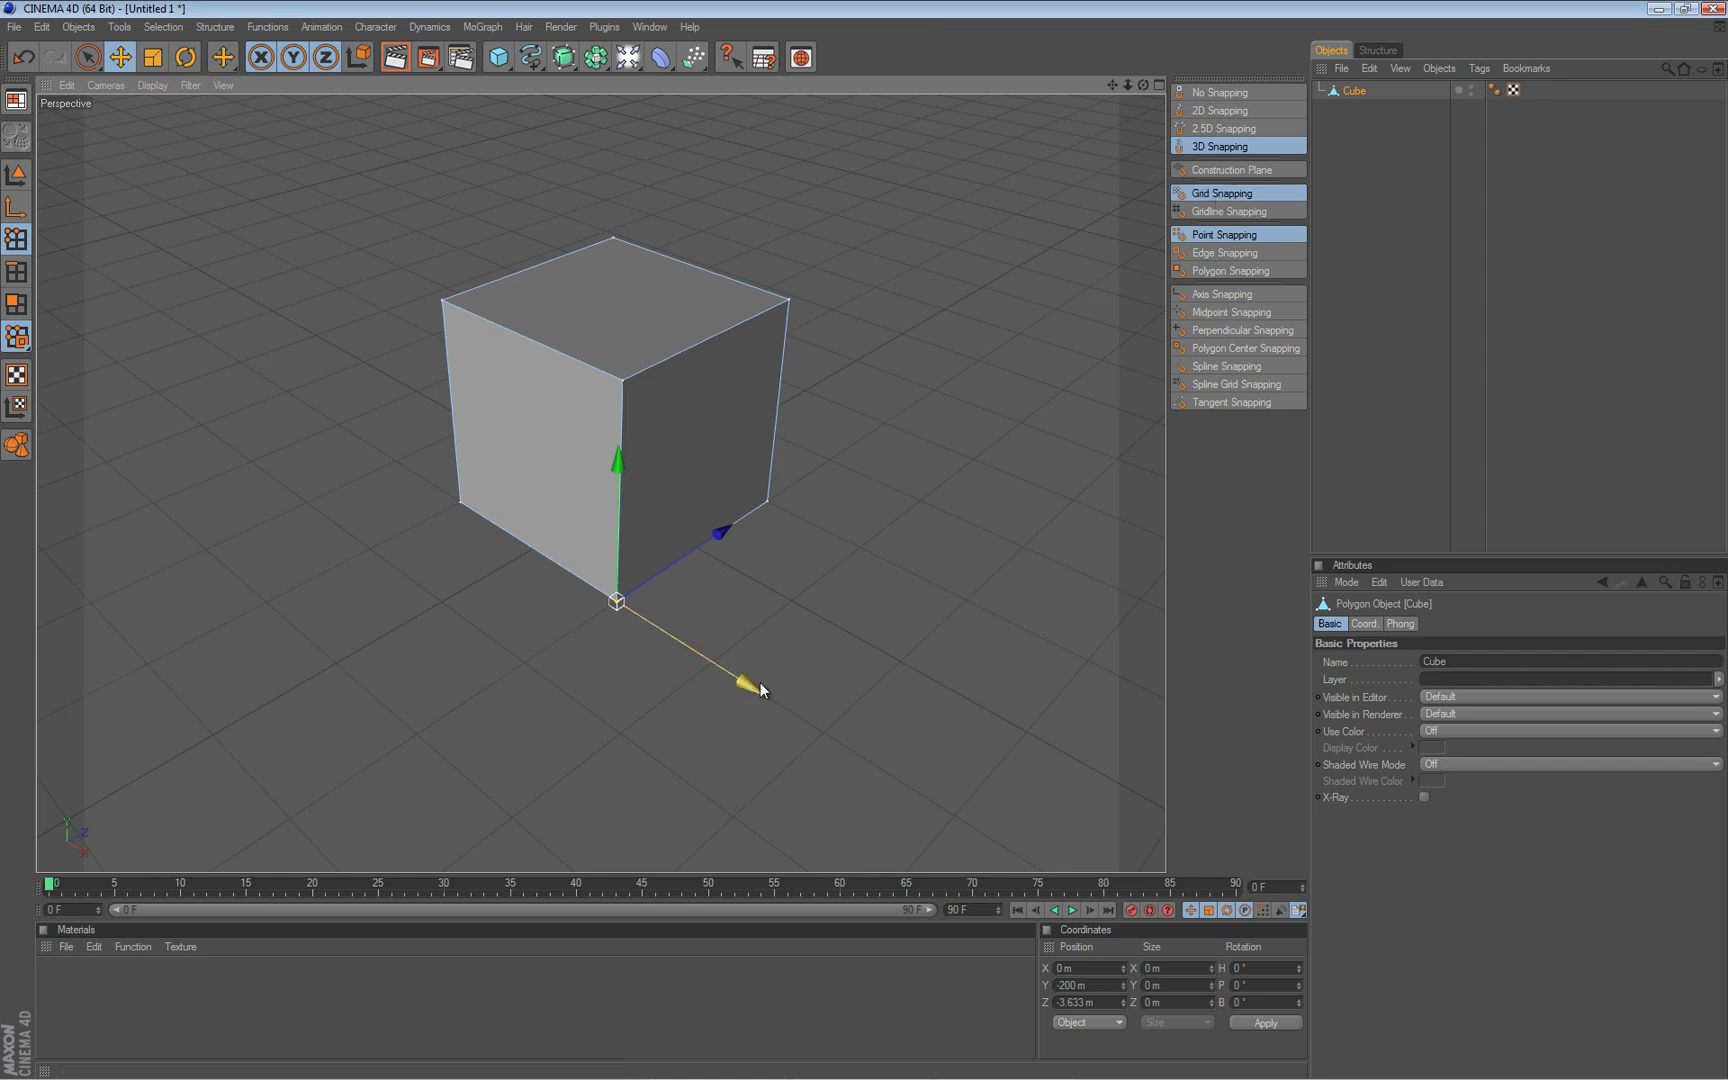
pyautogui.moveTo(752, 683); pyautogui.dragTo(867, 541)
pyautogui.moveTo(827, 772); pyautogui.dragTo(861, 540)
# Replace Grid Snapping with Gridline Snapping and move the cube's selected corner point to about X 49 m, Z 96 m.
pyautogui.click(1237, 194)
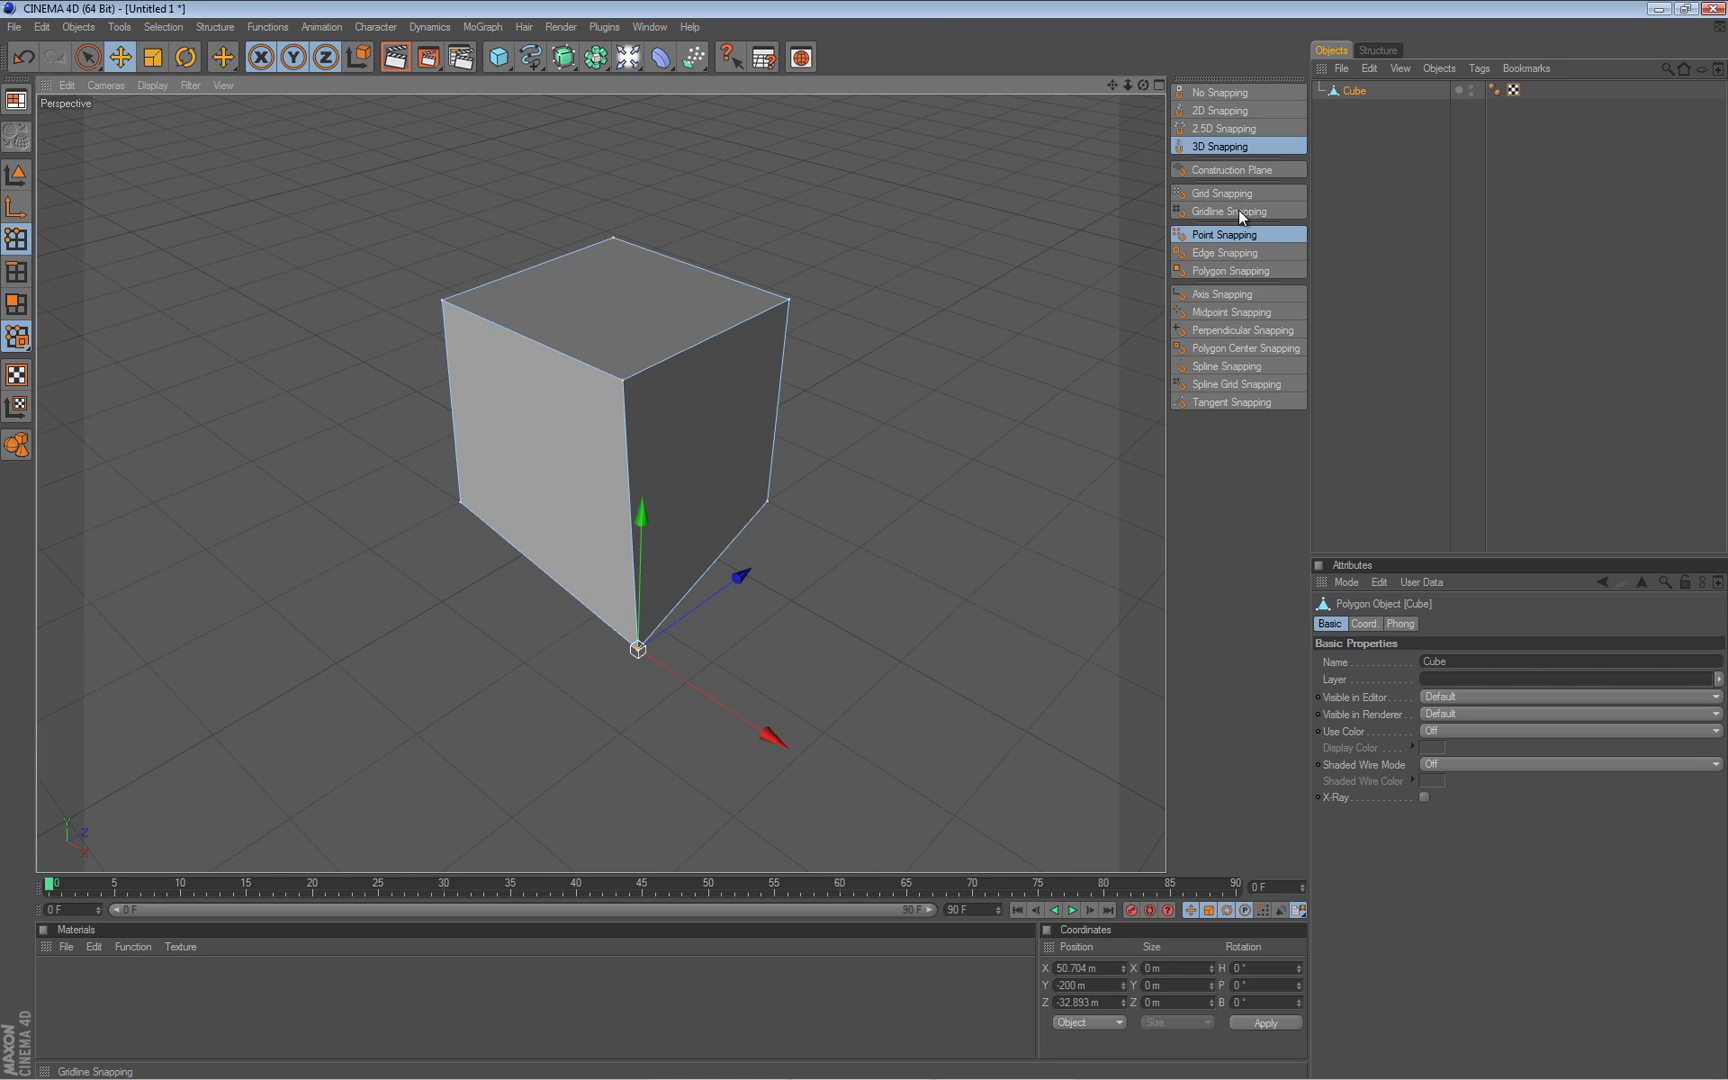
pyautogui.click(1238, 211)
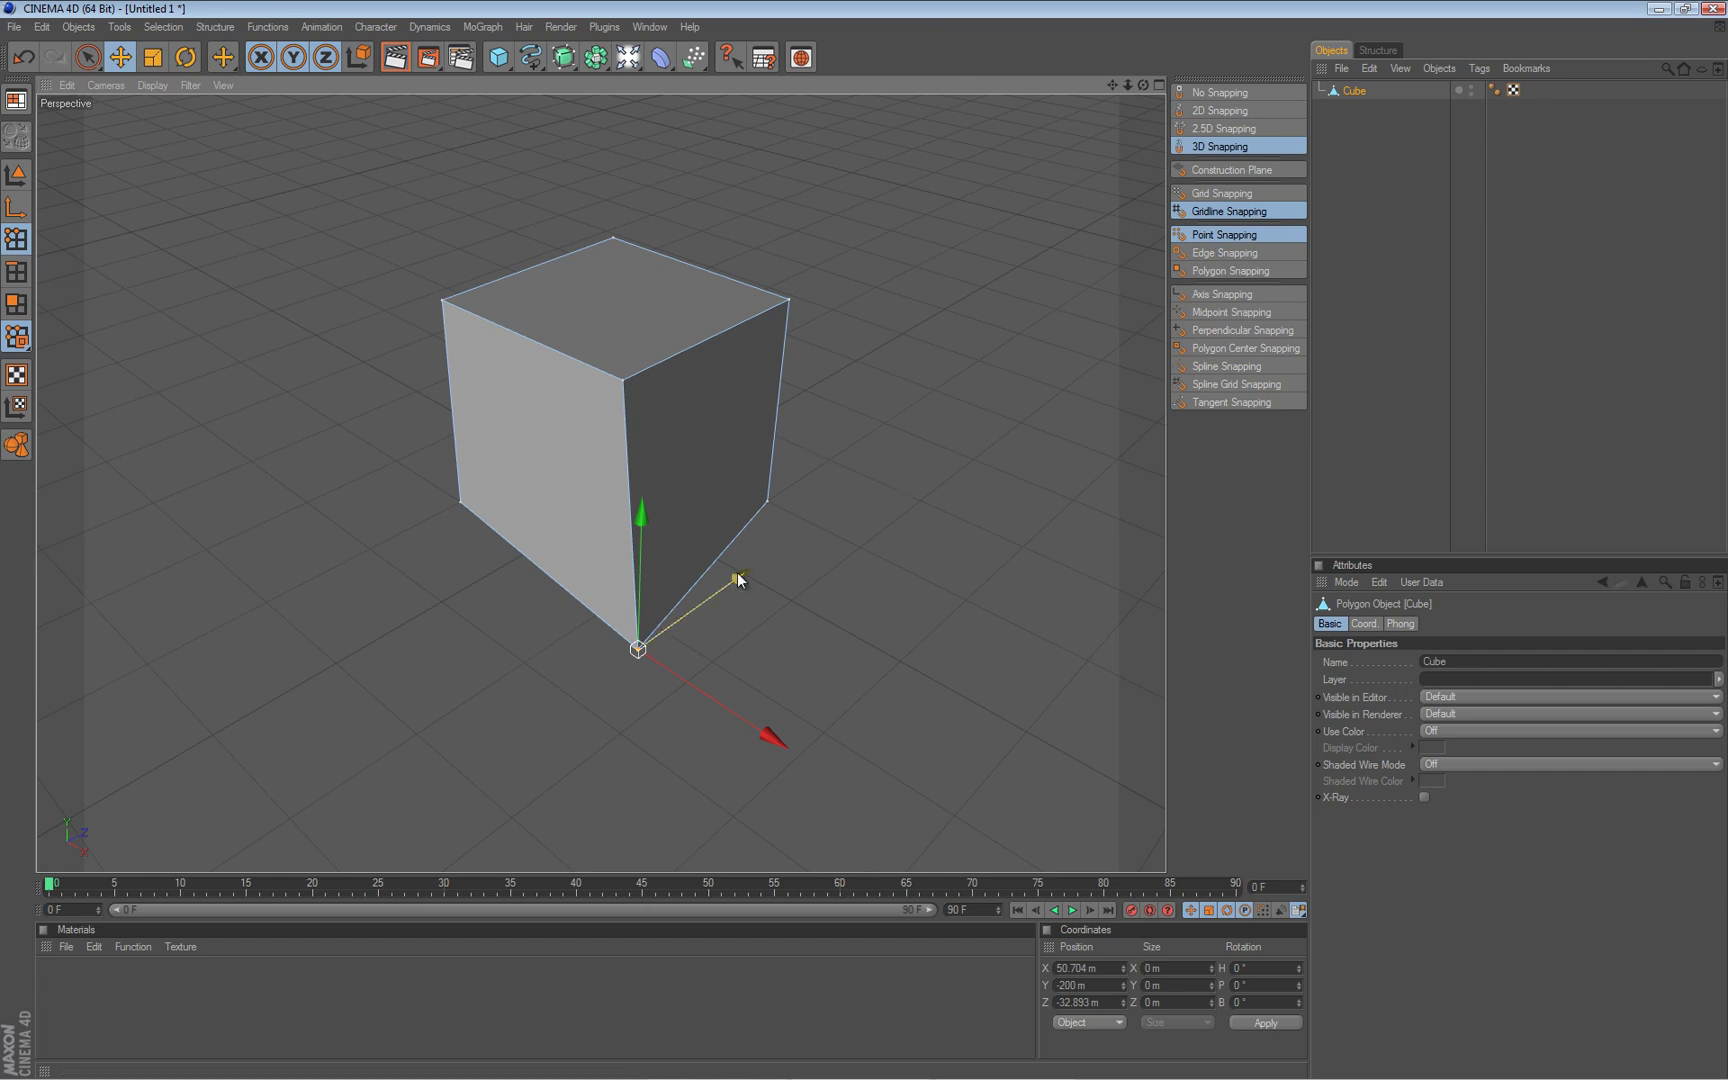
pyautogui.moveTo(755, 567); pyautogui.dragTo(869, 540)
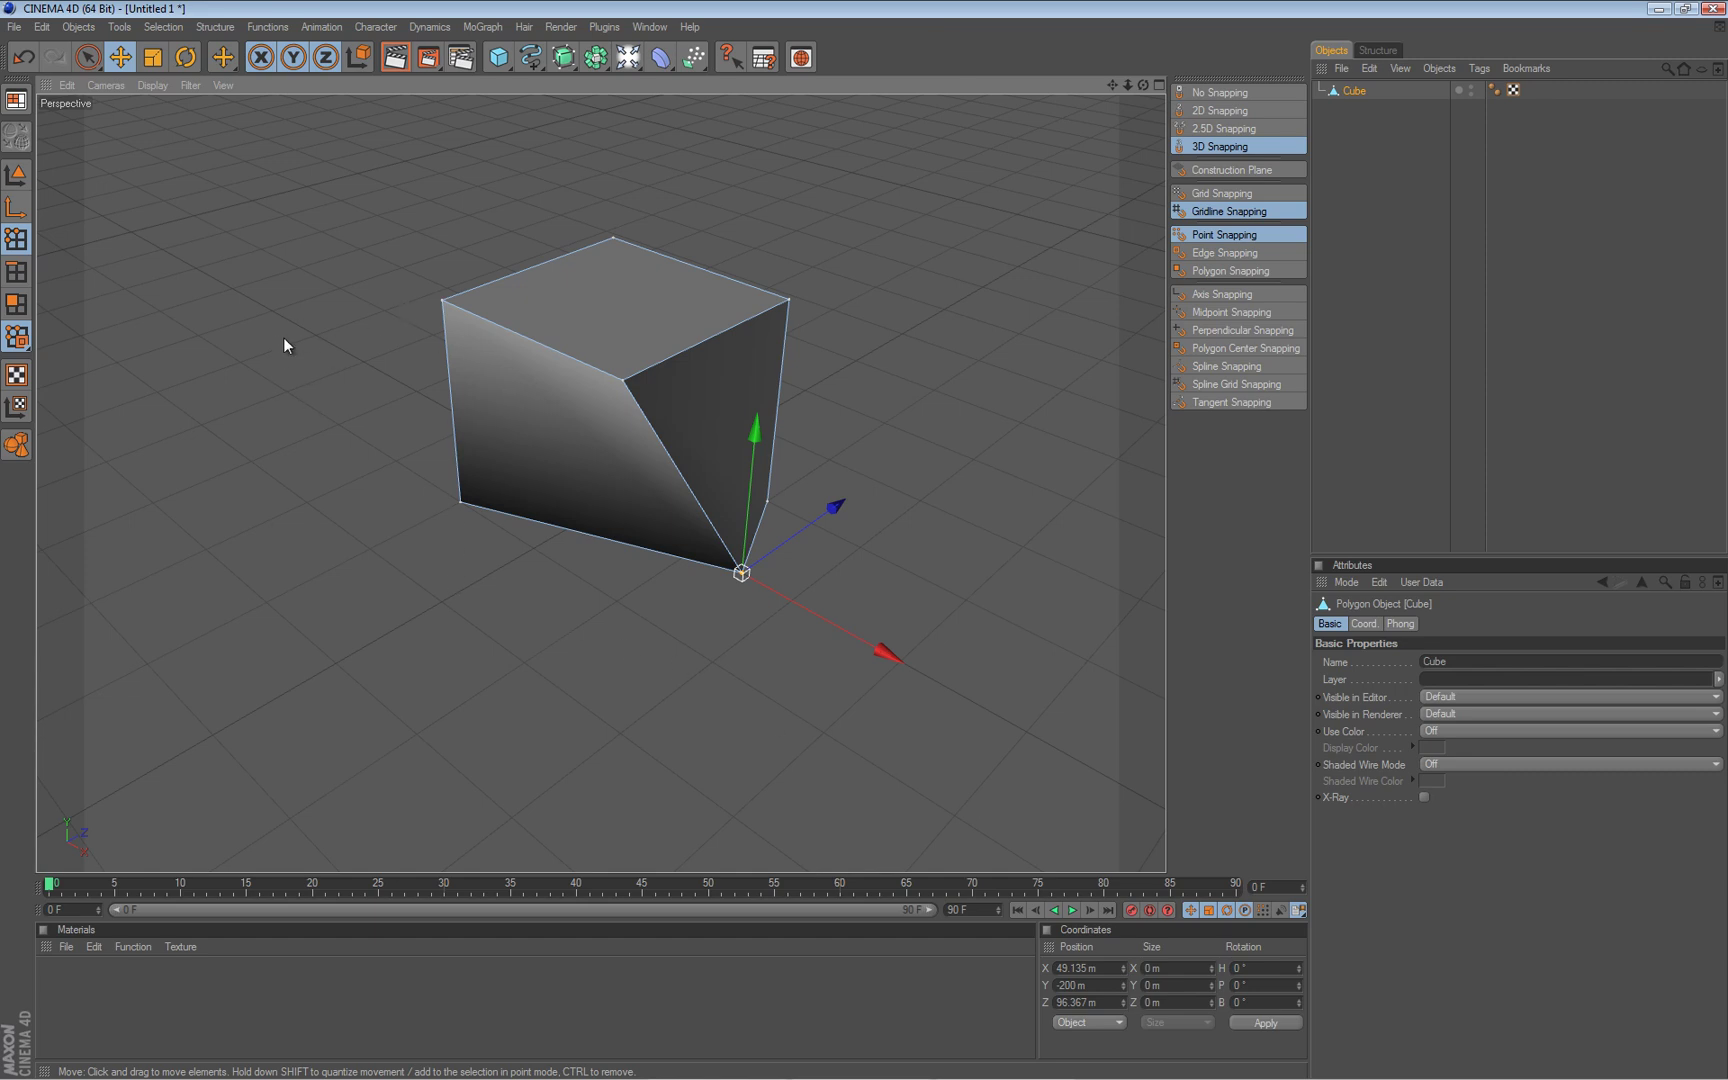
# Examine the moved corner point against the grid in the four-view layout, the front view and the perspective view from several angles.
pyautogui.middleClick(306, 288)
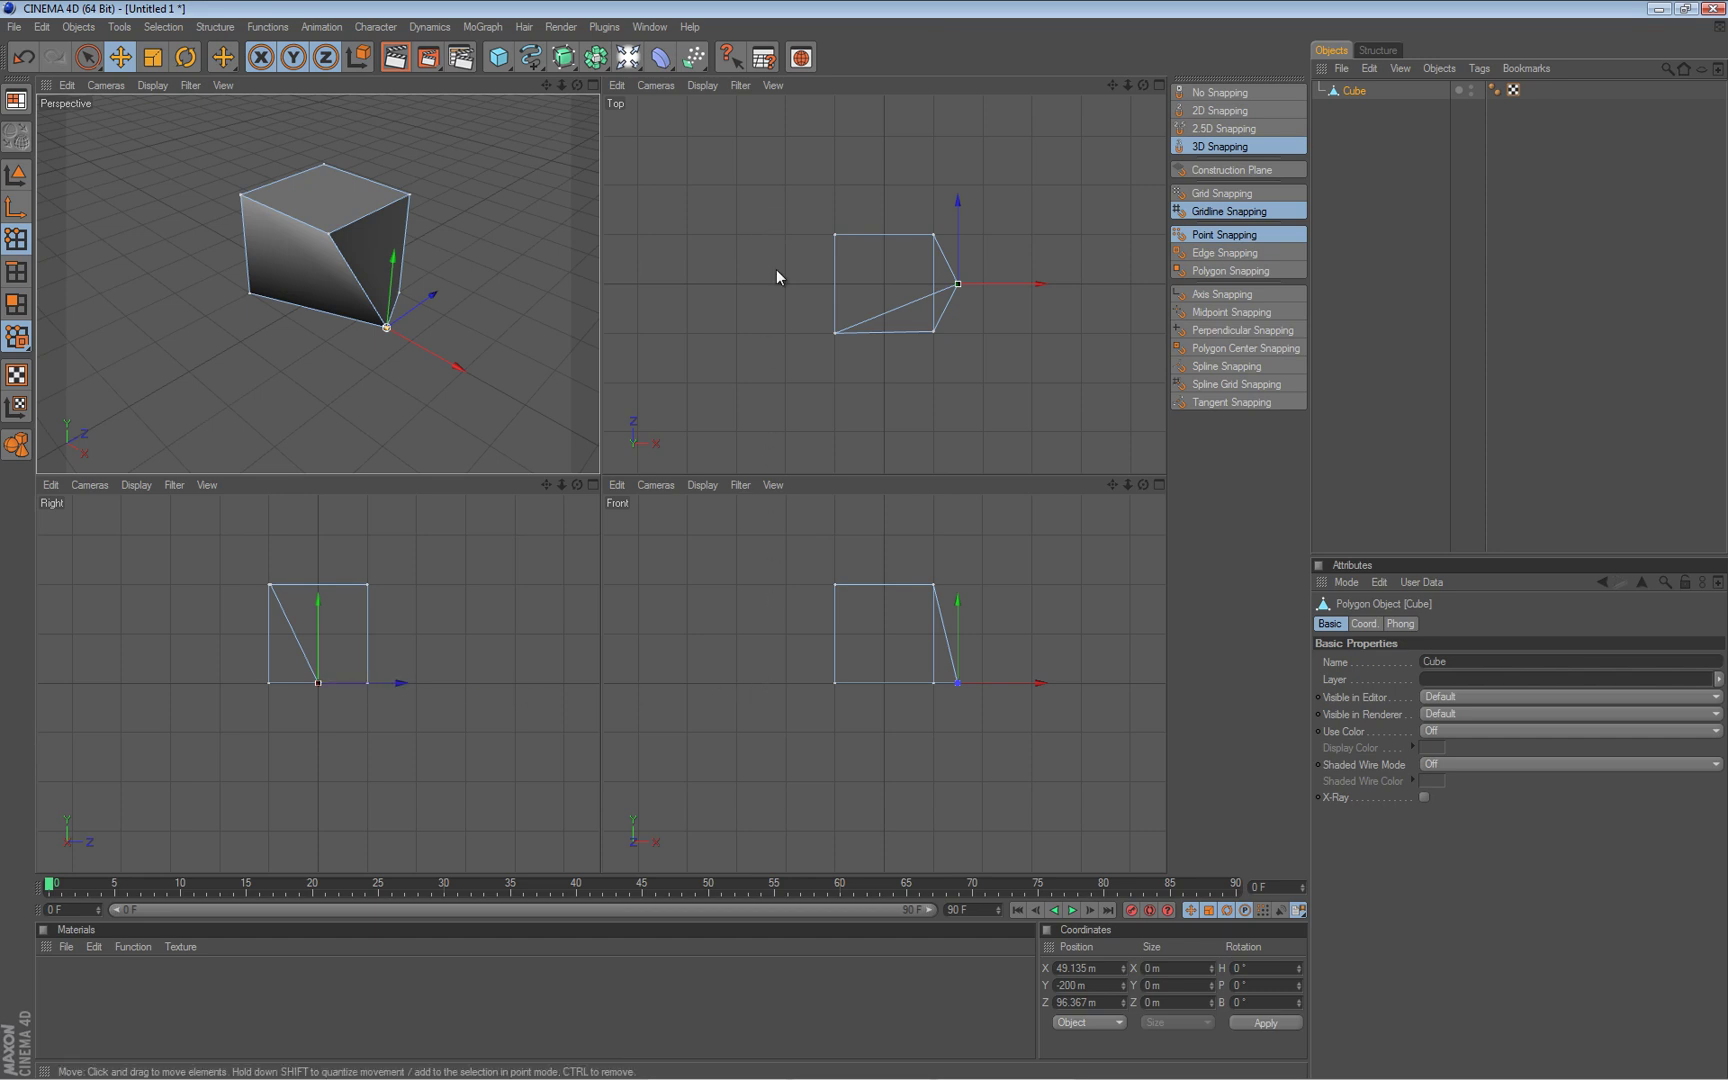
pyautogui.middleClick(741, 622)
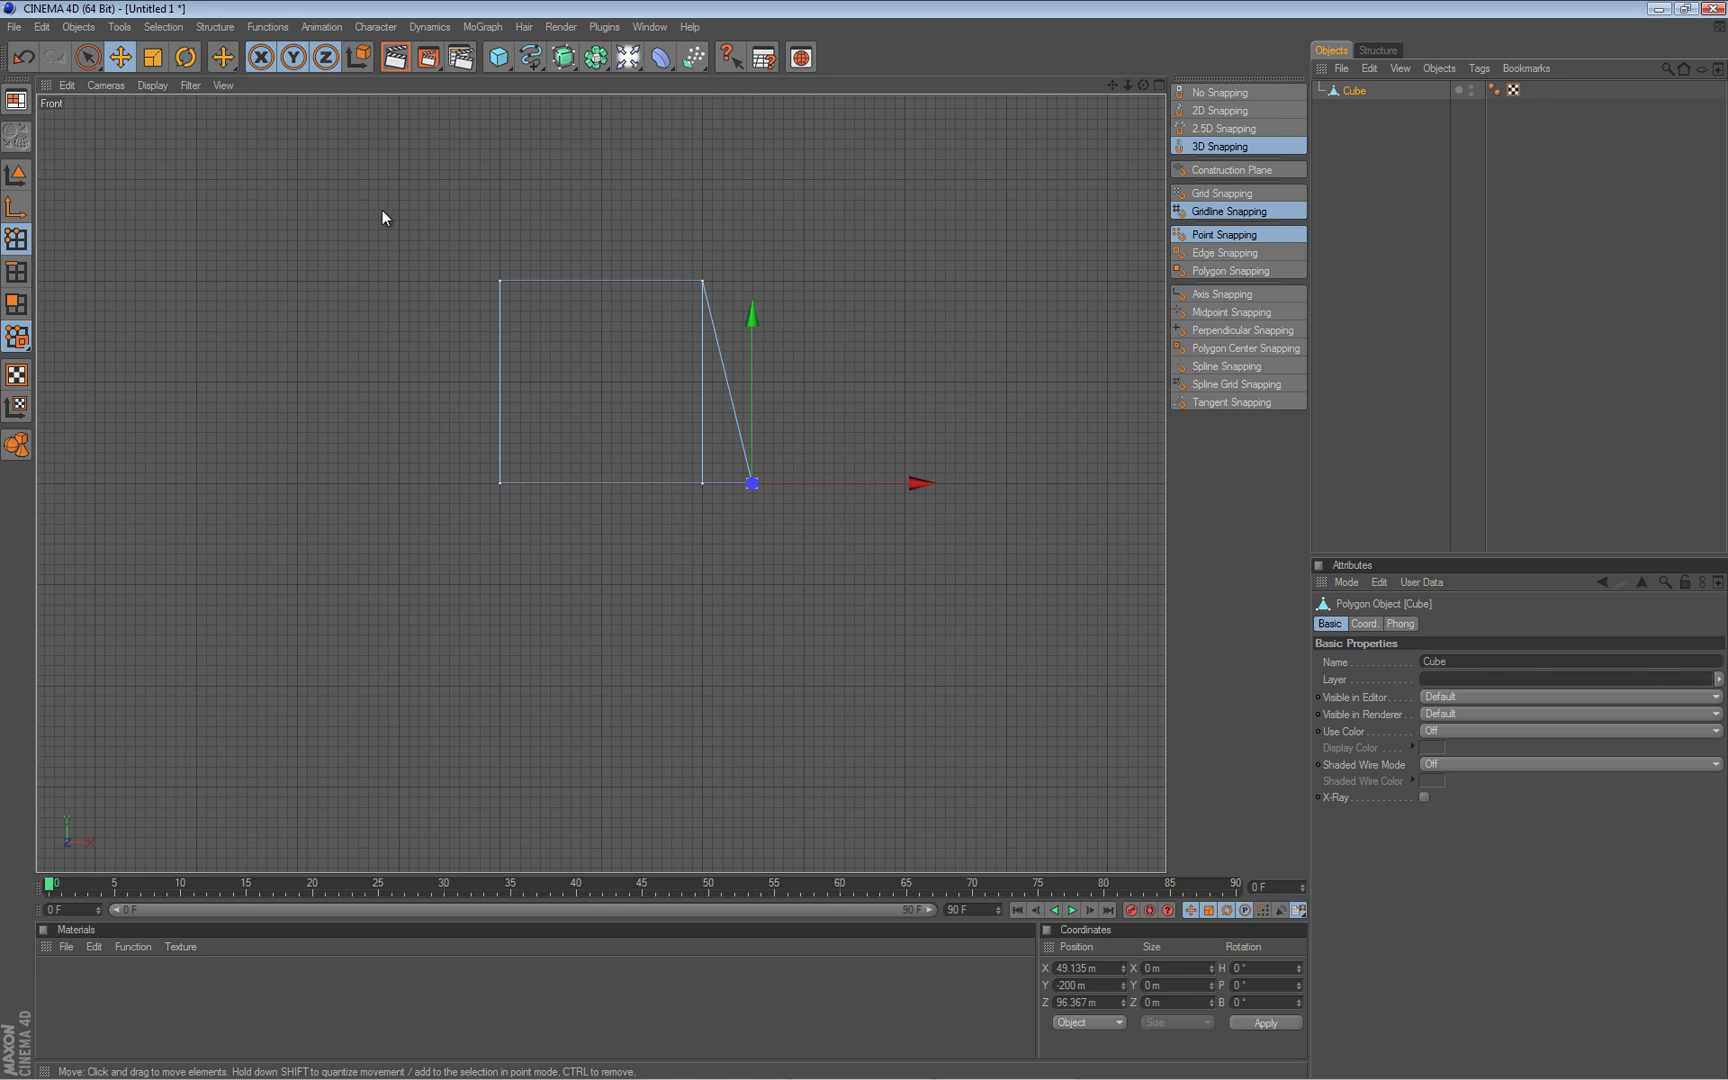
pyautogui.middleClick(551, 578)
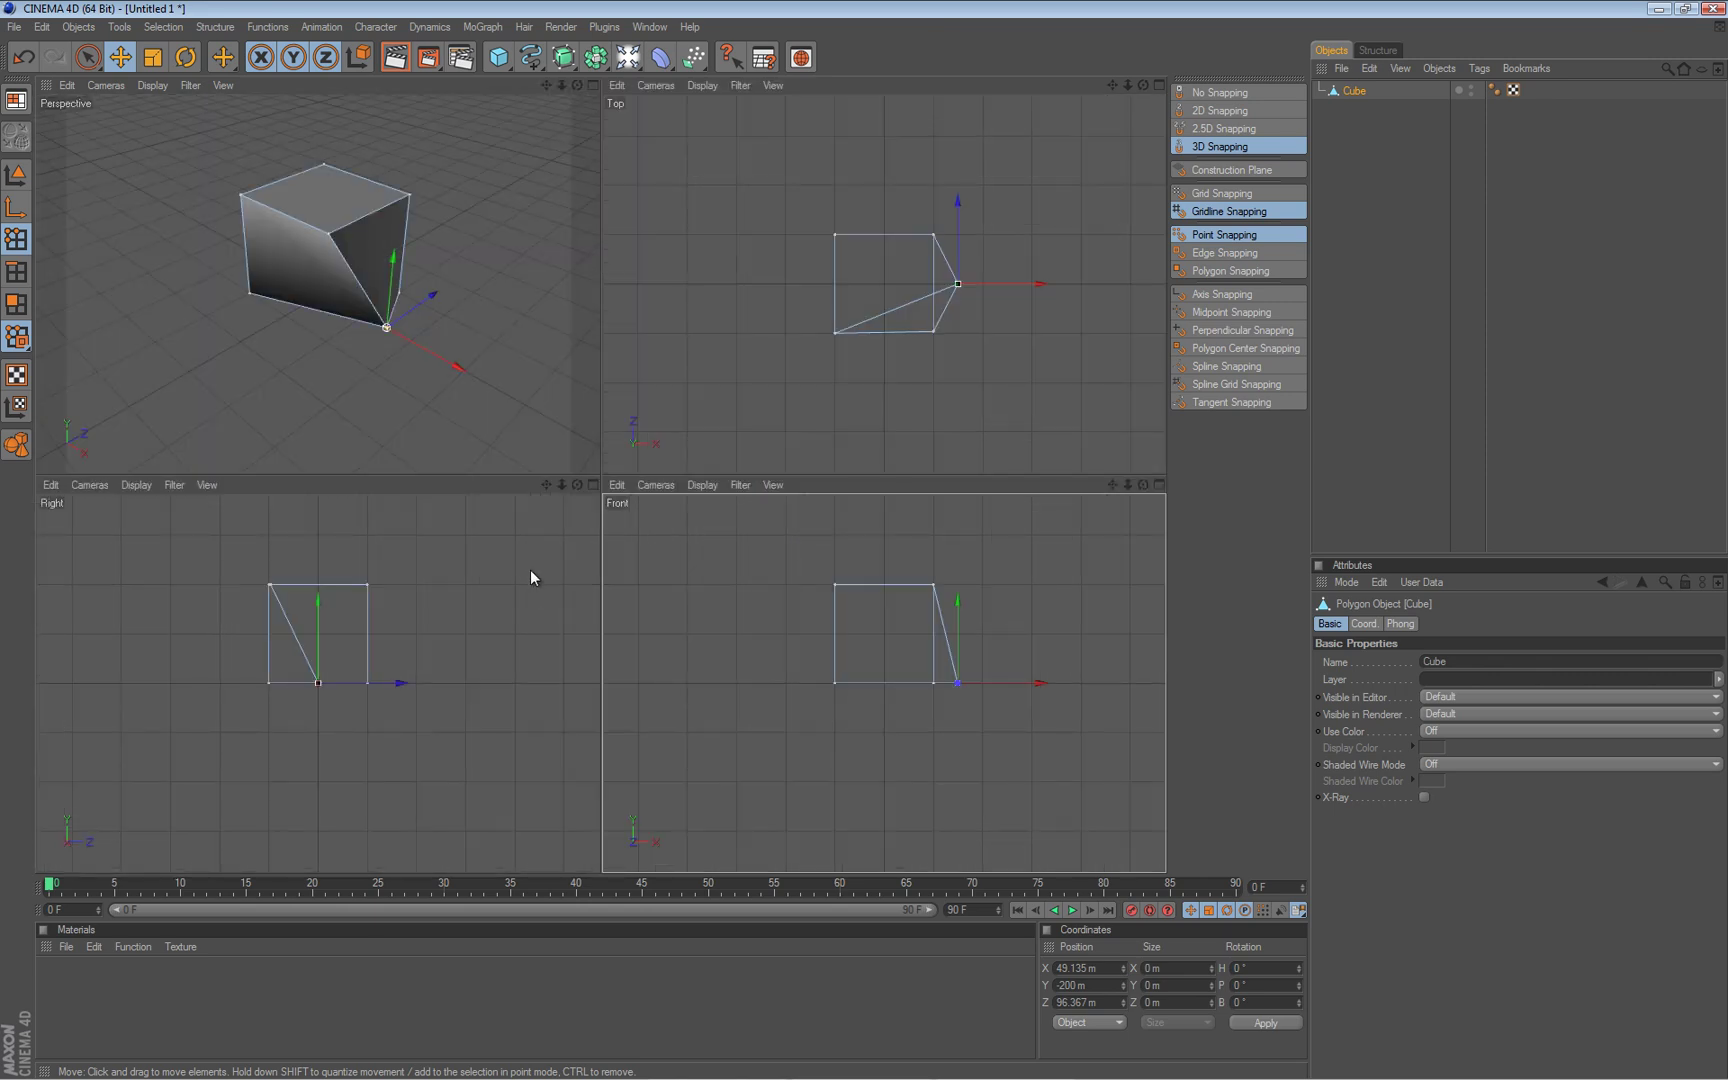
pyautogui.middleClick(195, 254)
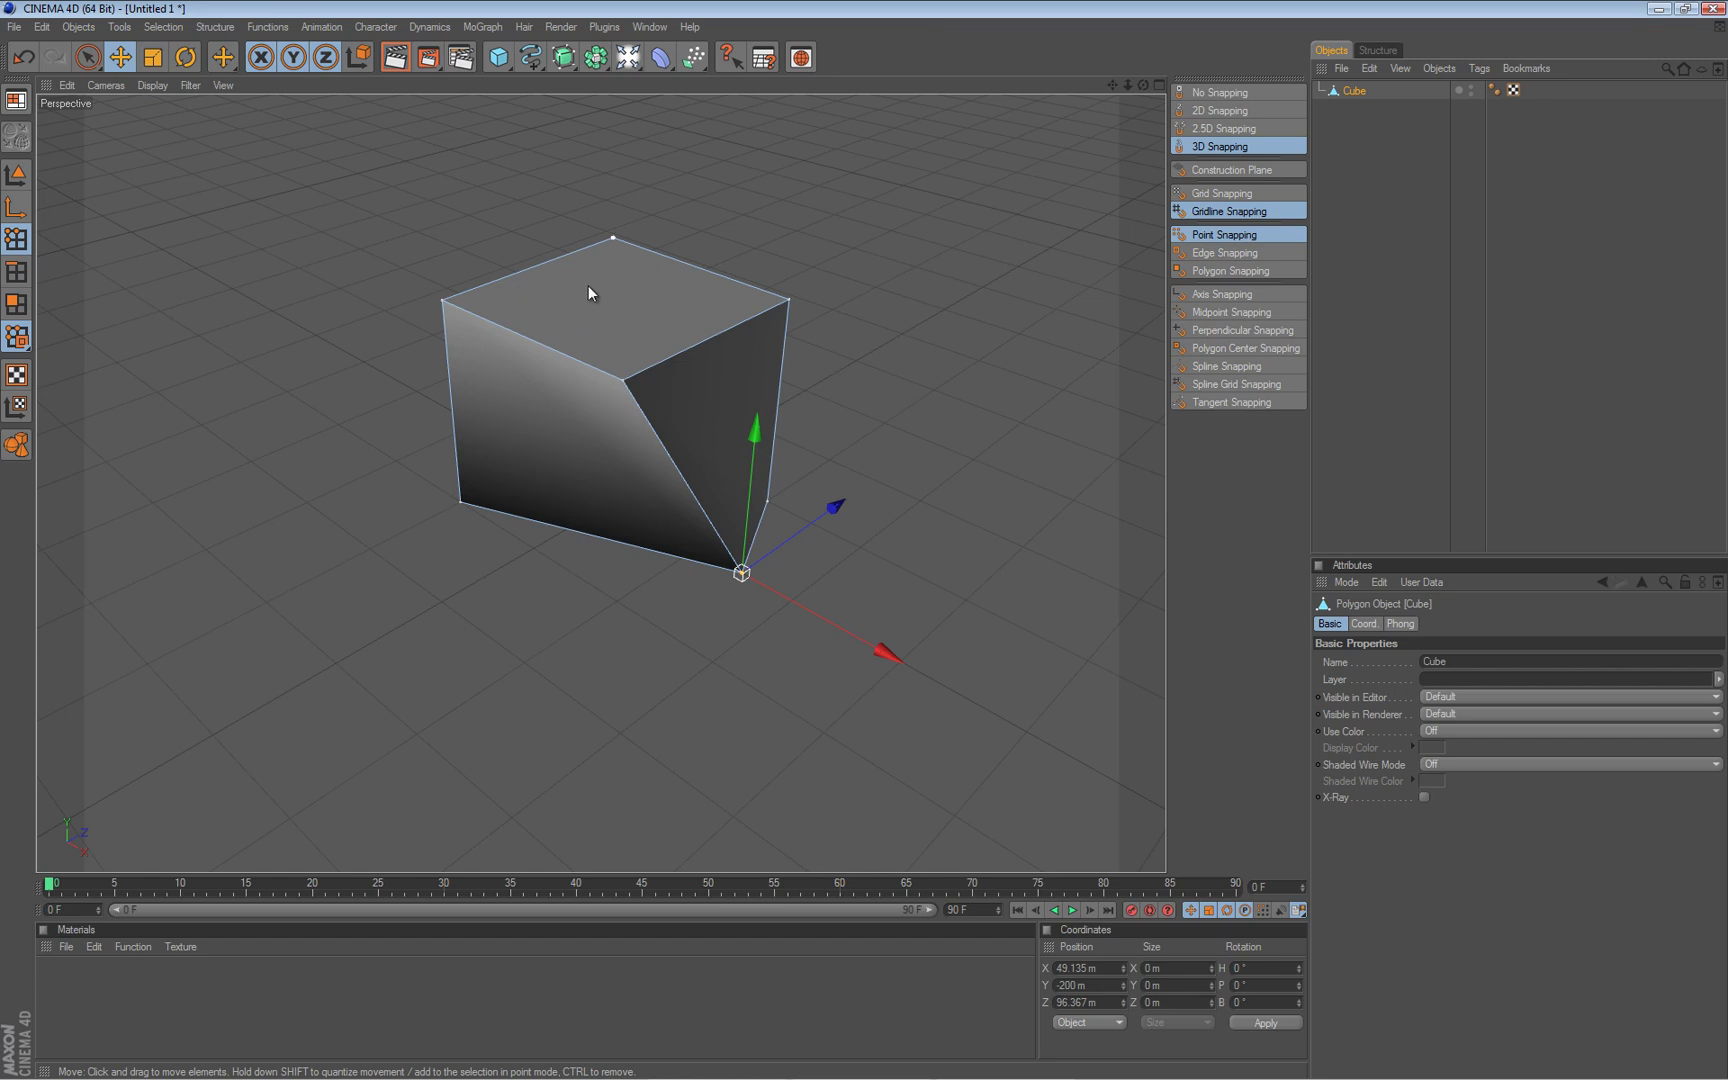
pyautogui.keyDown('alt'); pyautogui.moveTo(433, 481); pyautogui.dragTo(867, 540); pyautogui.keyUp('alt')
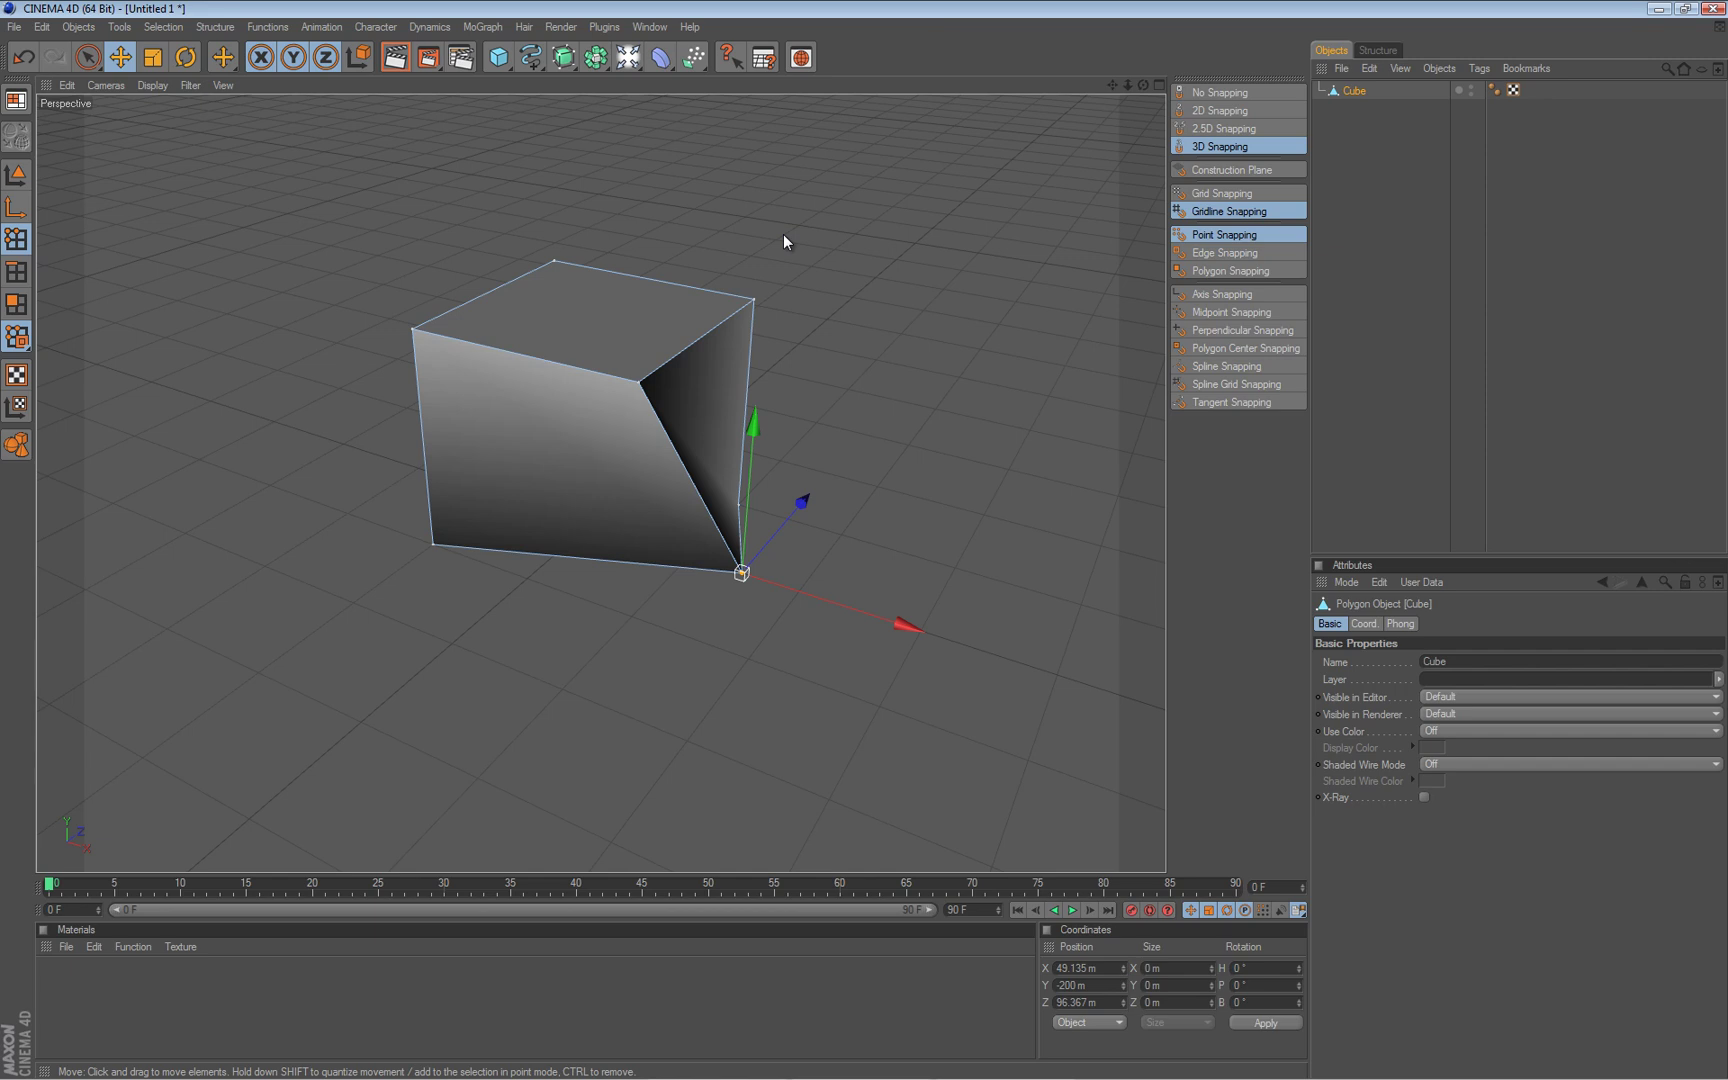
pyautogui.scroll(-2, 778, 254)
pyautogui.scroll(1, 778, 254)
pyautogui.keyDown('alt'); pyautogui.moveTo(861, 541); pyautogui.dragTo(867, 540); pyautogui.keyUp('alt')
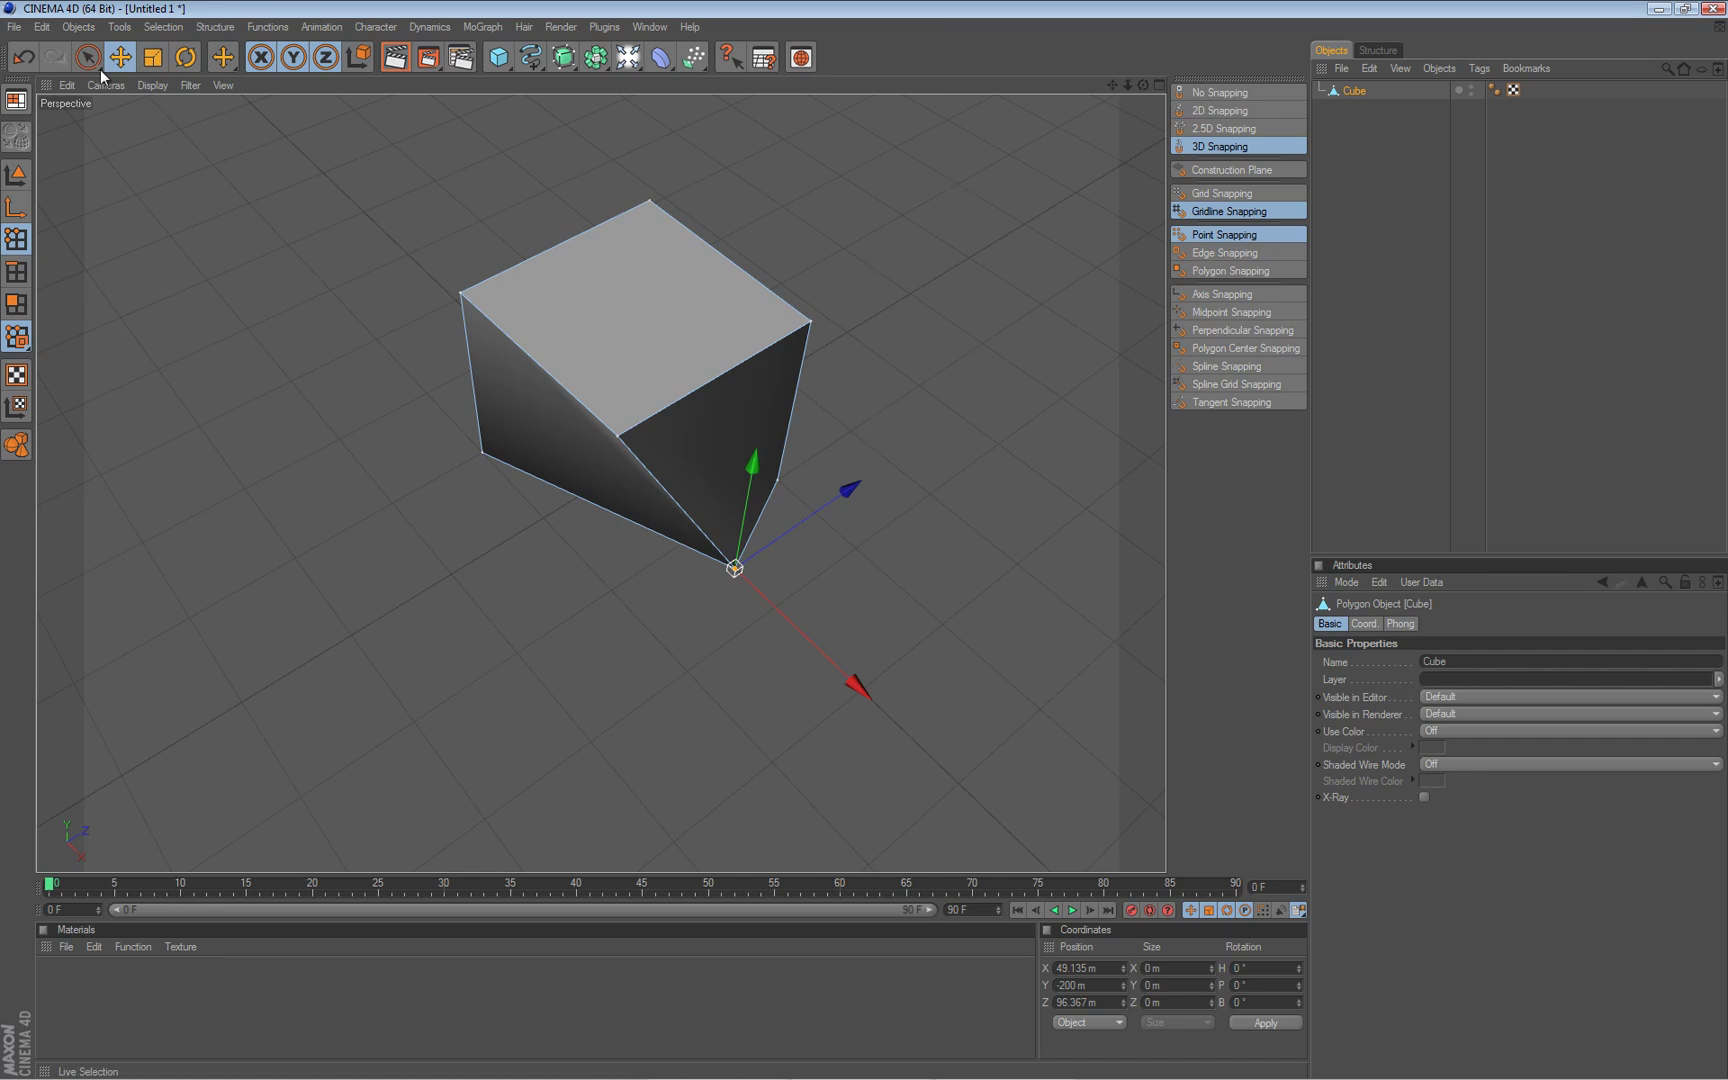
pyautogui.click(46, 28)
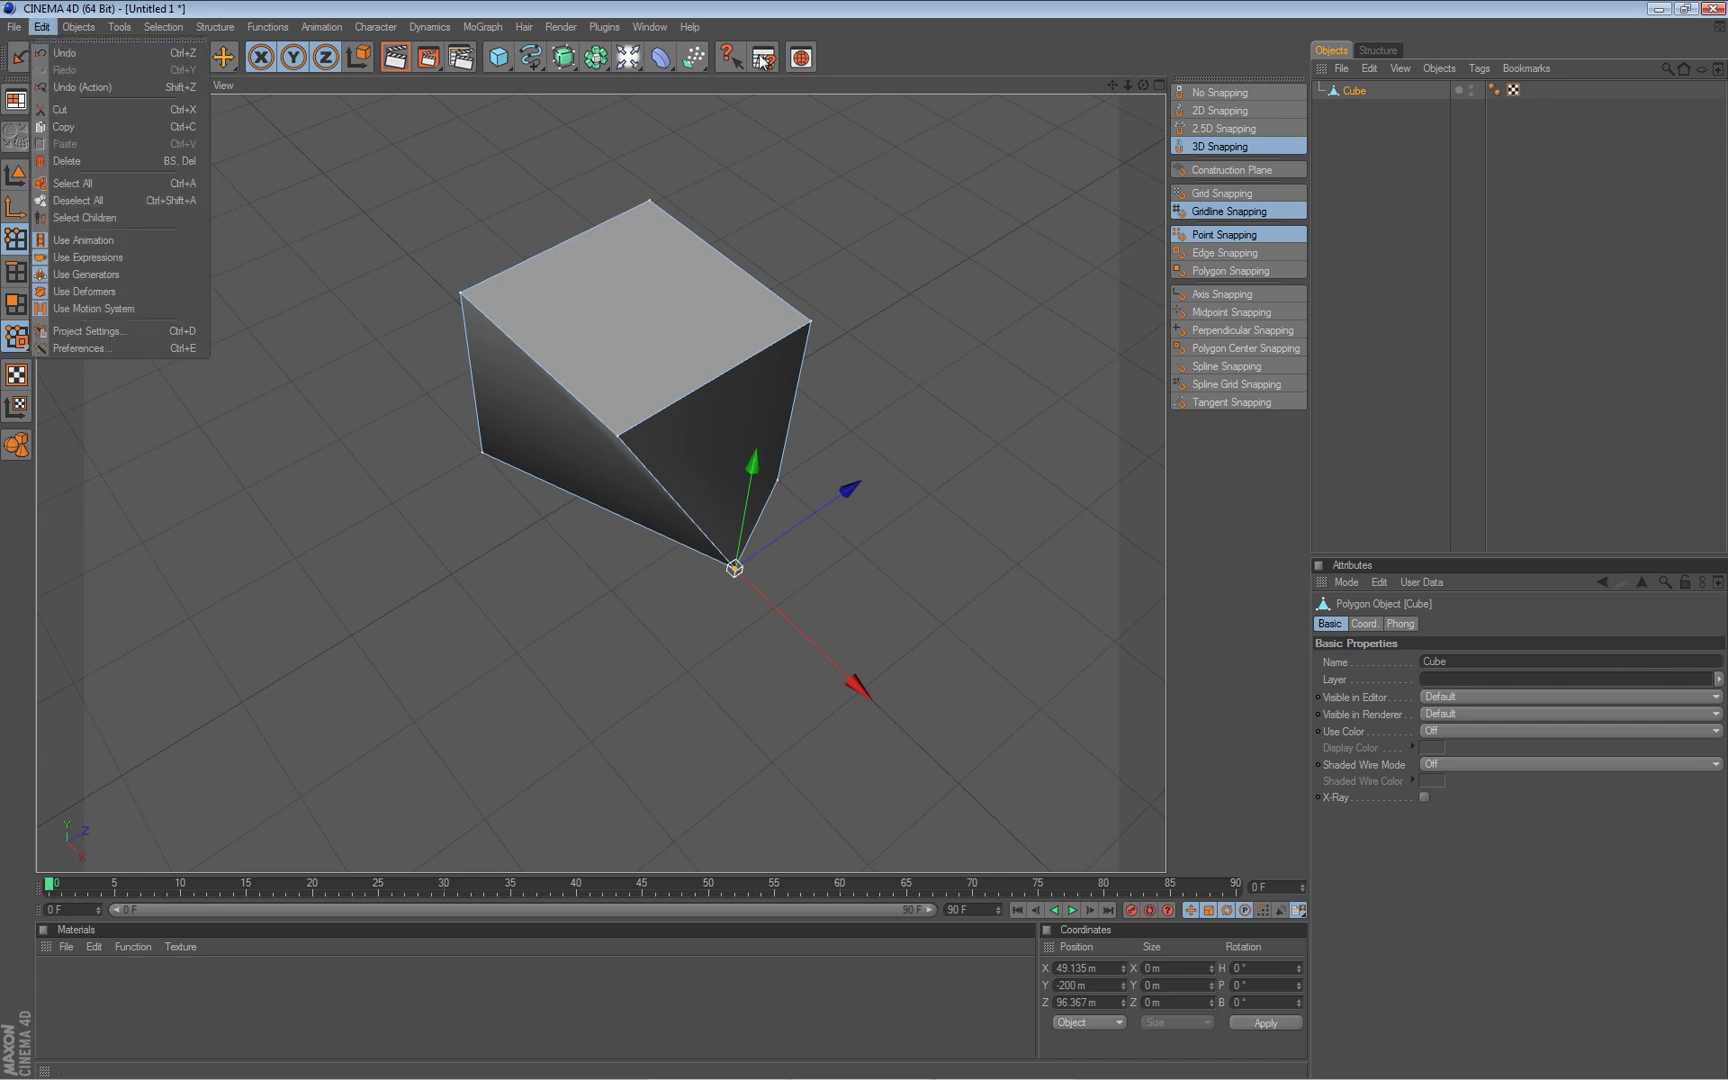
pyautogui.click(855, 37)
# Move the selected corner point along its X and Z axes with Gridline Snapping to about X 51 m, Z -4 m.
pyautogui.keyDown('alt'); pyautogui.moveTo(867, 538); pyautogui.dragTo(867, 540); pyautogui.keyUp('alt')
pyautogui.moveTo(888, 645); pyautogui.dragTo(824, 612)
pyautogui.moveTo(768, 468); pyautogui.dragTo(703, 520)
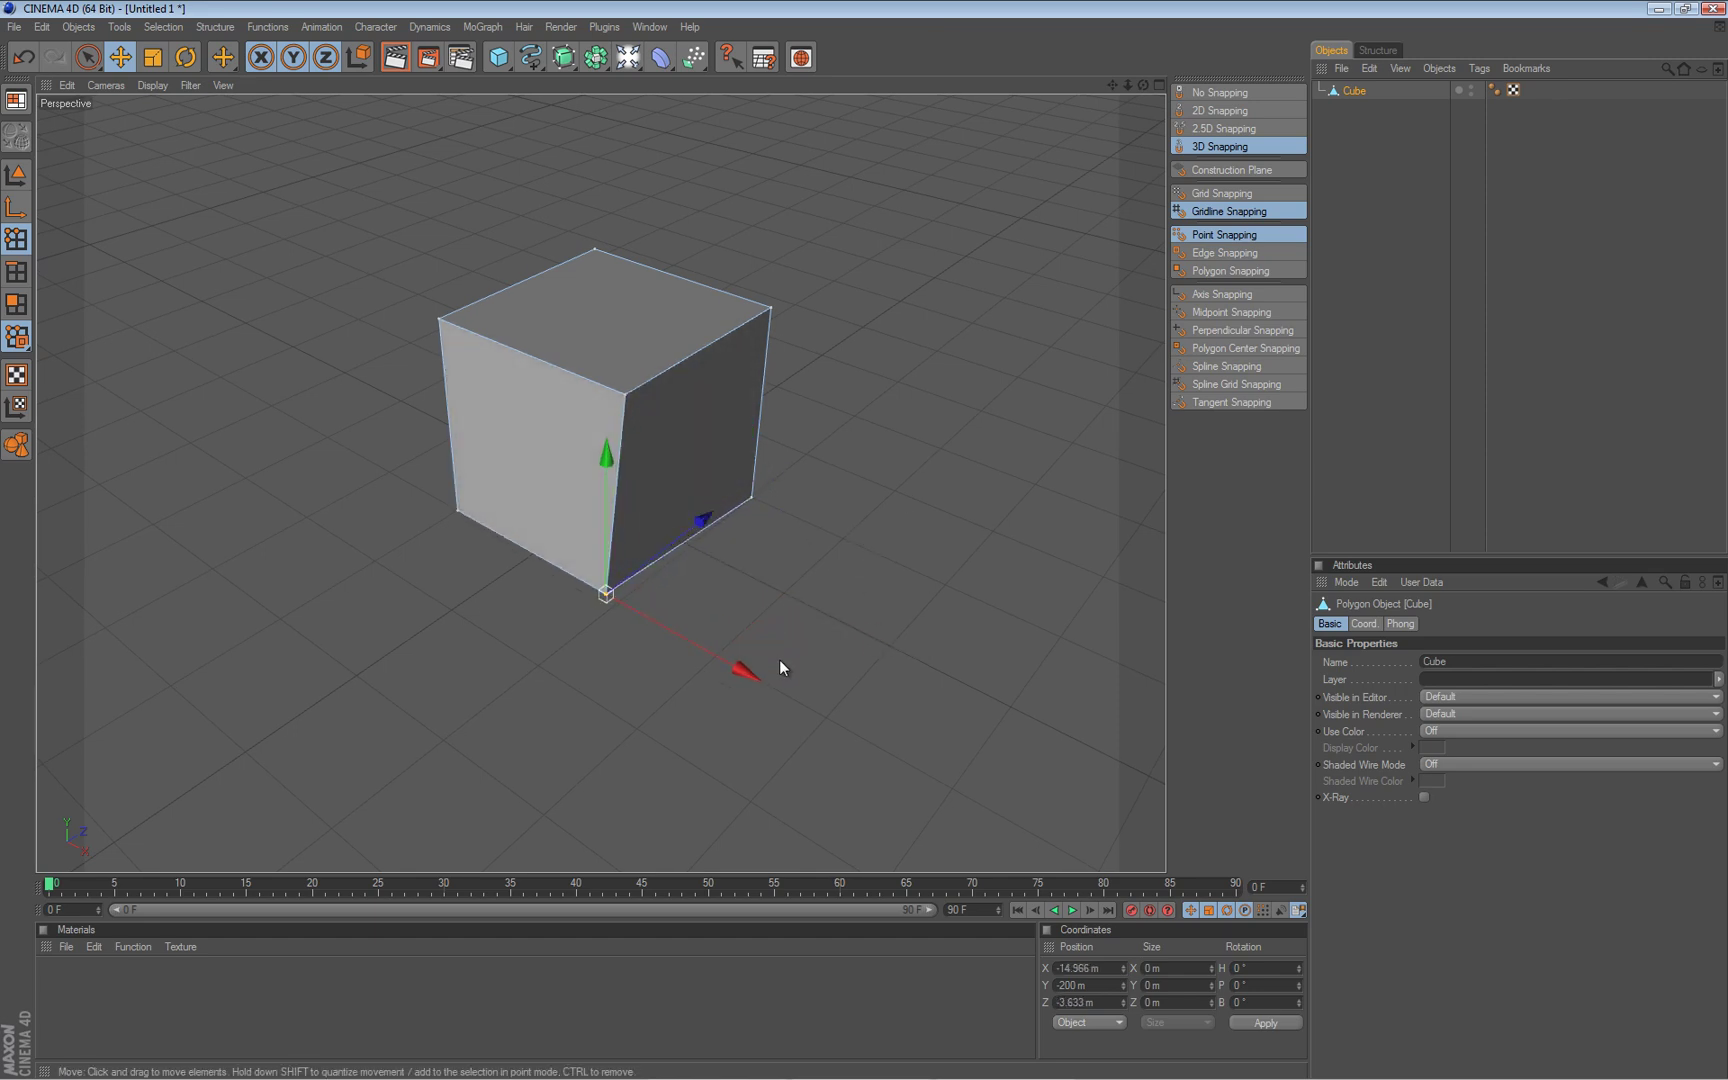
pyautogui.moveTo(753, 672); pyautogui.dragTo(818, 710)
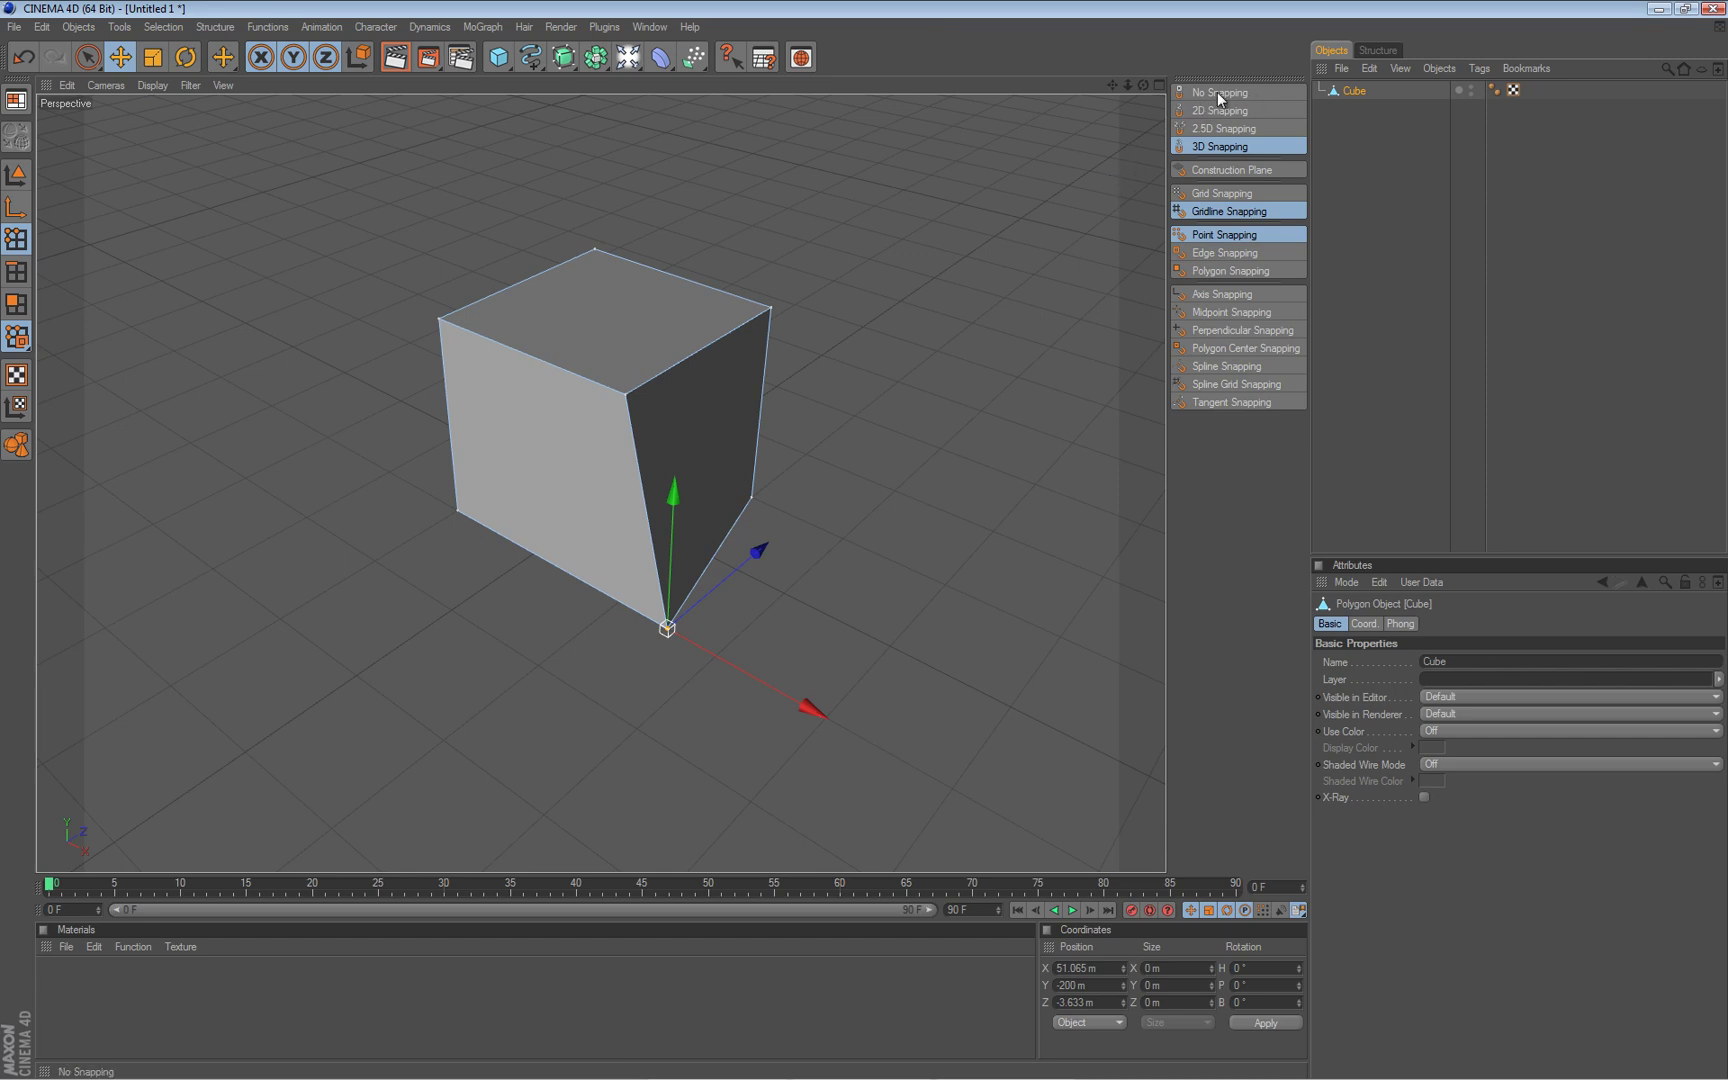
# Turn off snapping by switching from 3D Snapping to No Snapping.
pyautogui.click(1205, 93)
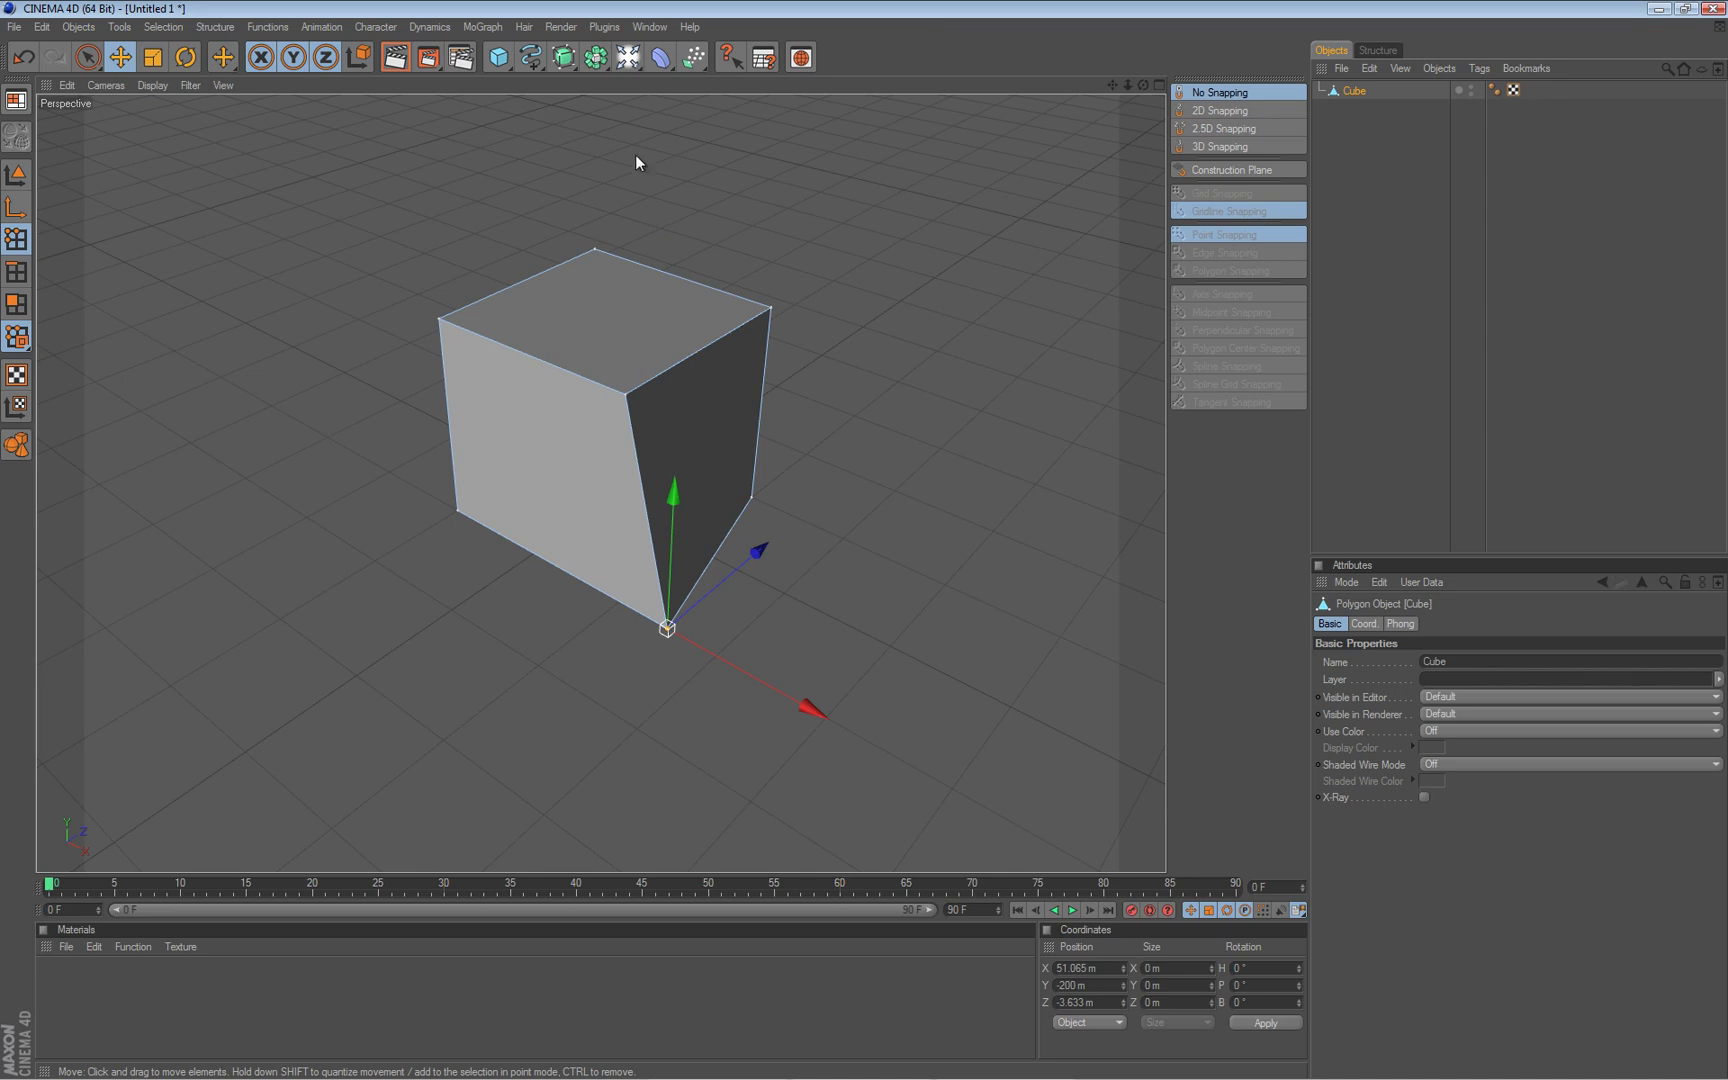
pyautogui.moveTo(499, 463)
pyautogui.keyDown('alt'); pyautogui.mouseDown()
pyautogui.moveTo(869, 541)
pyautogui.moveTo(474, 452)
pyautogui.mouseUp(); pyautogui.keyUp('alt')
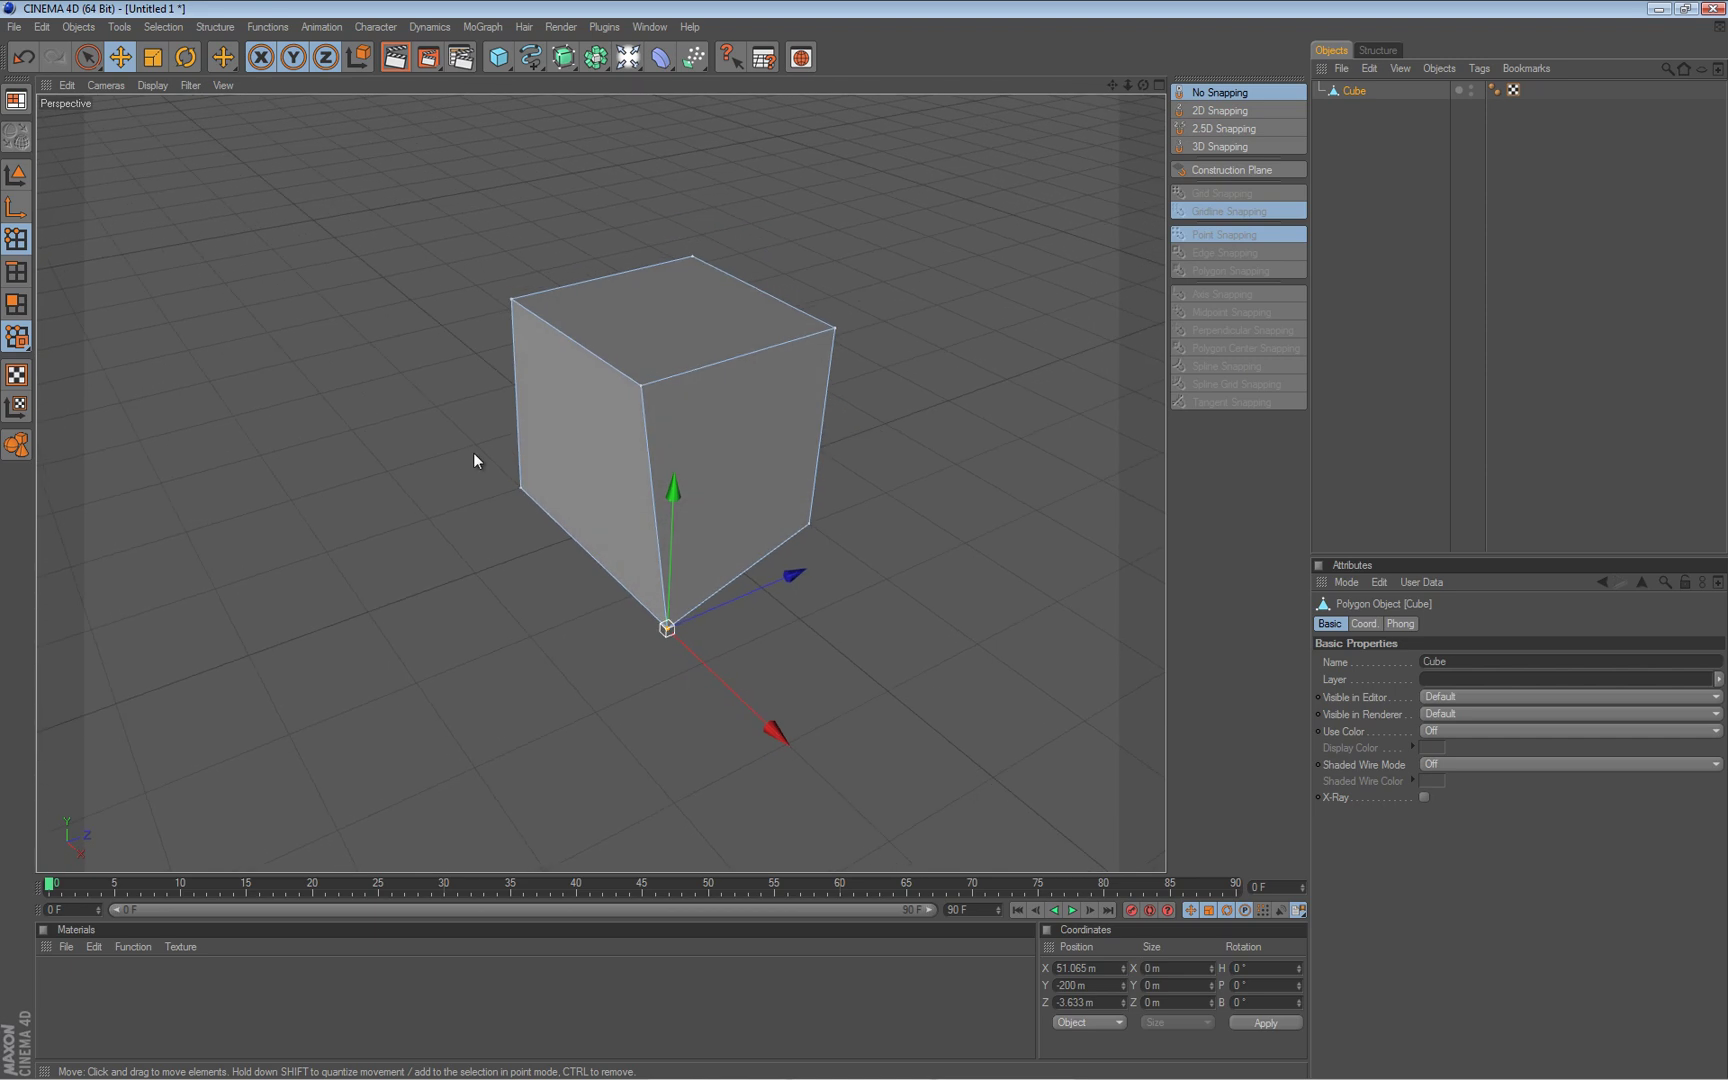